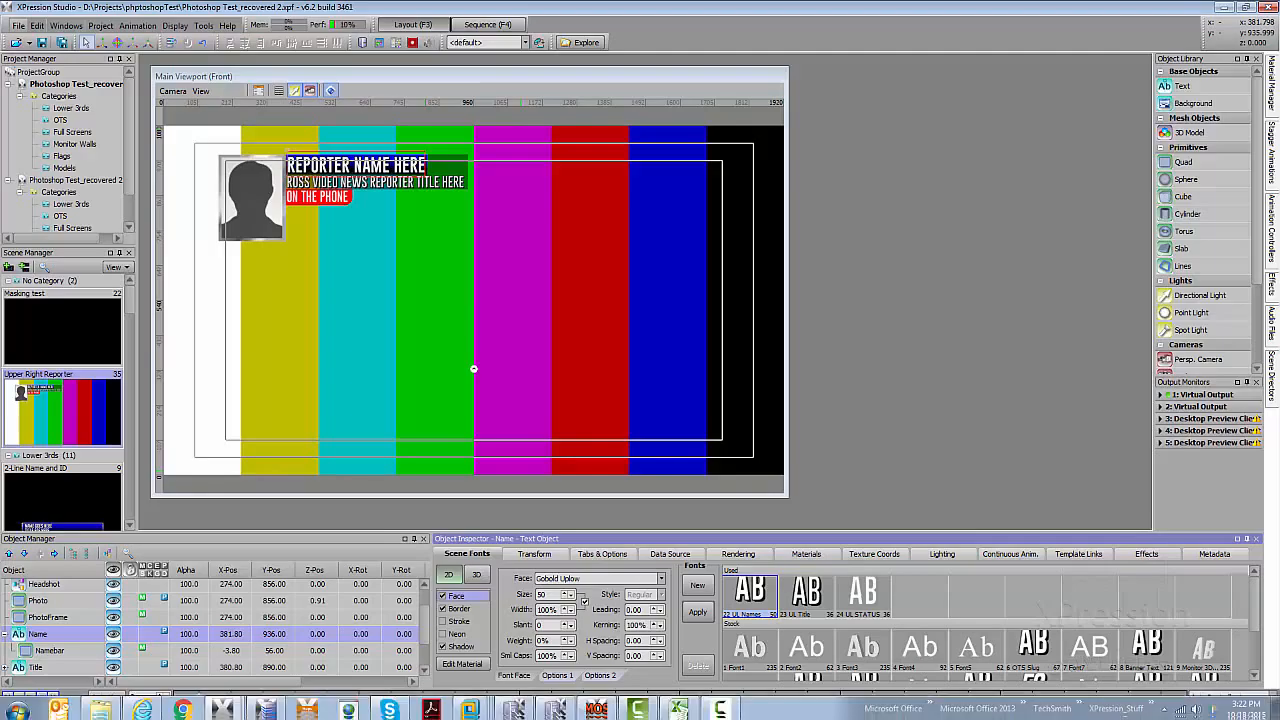
Step: Switch to the Excel talent workbook and examine its Name, Title, email and Photo columns
left_click(678, 708)
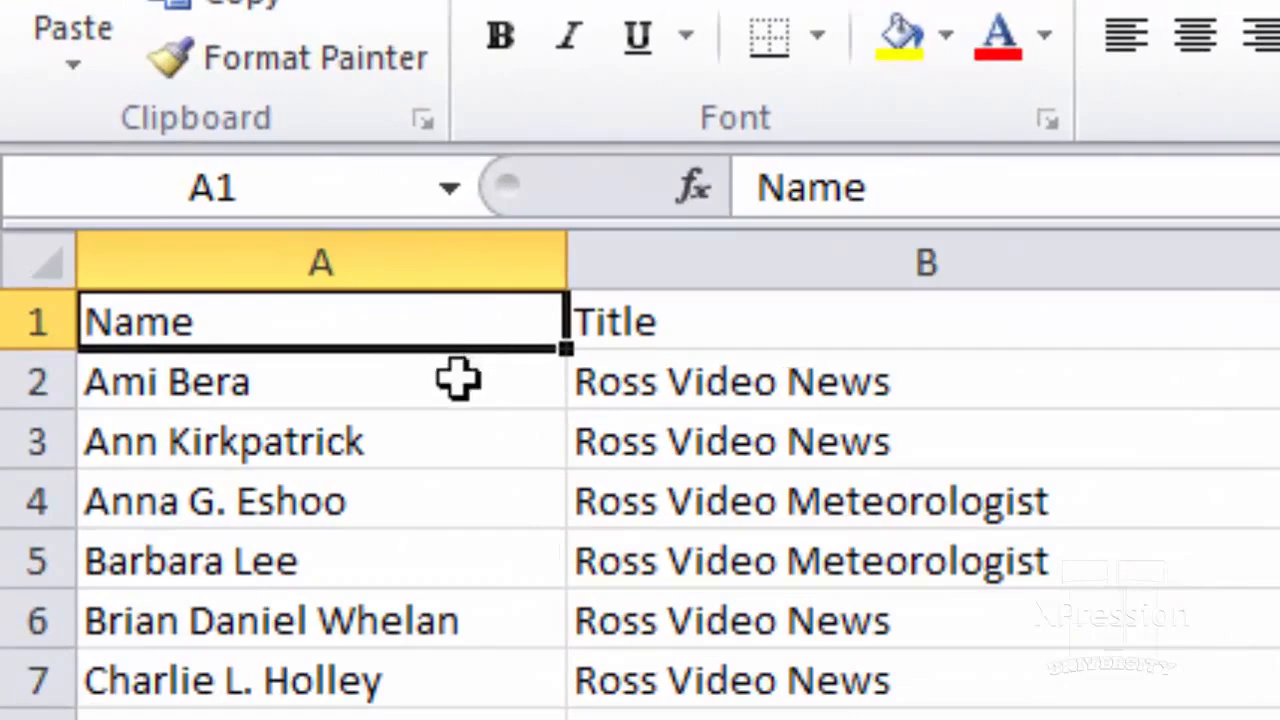
left_click(620, 326)
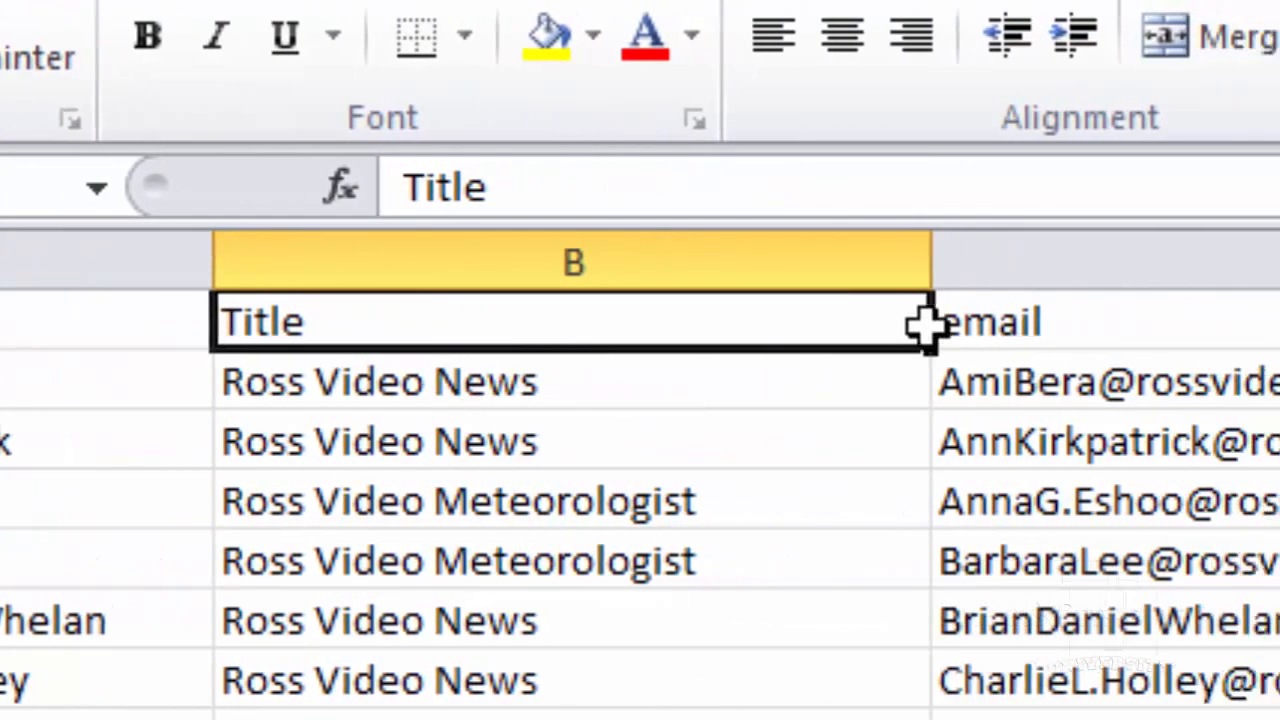
left_click(1045, 322)
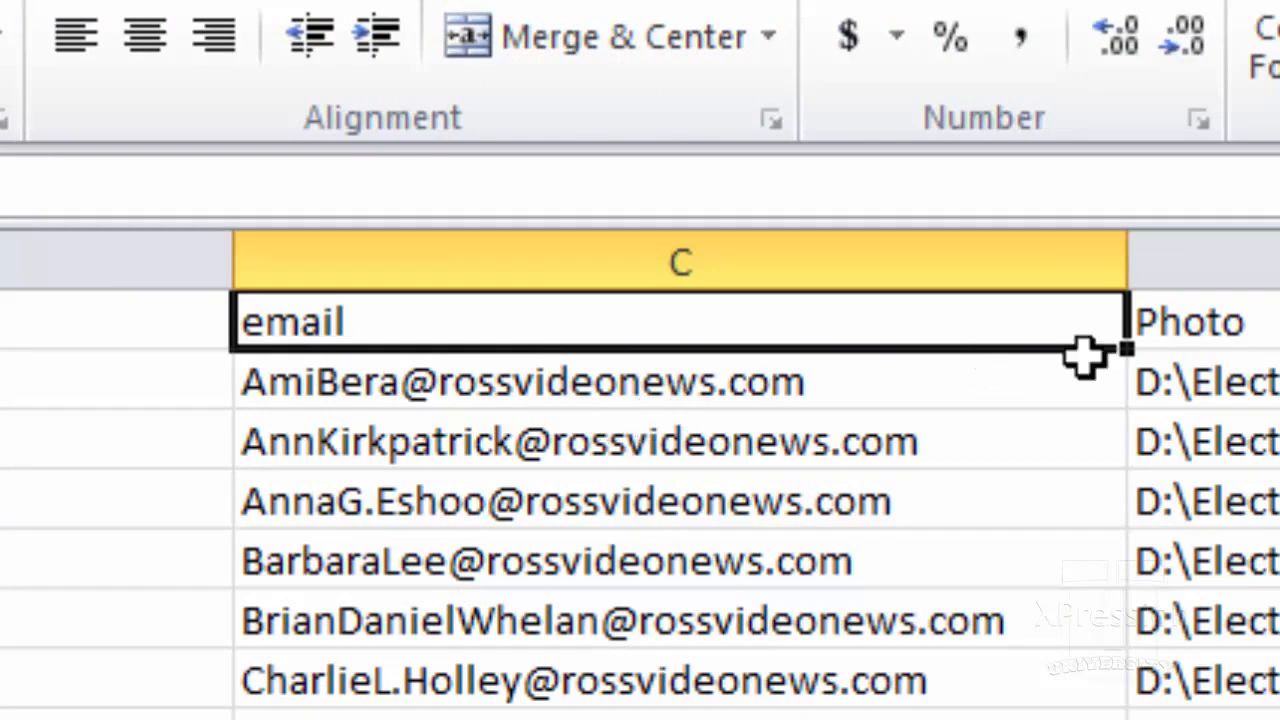
left_click(1234, 323)
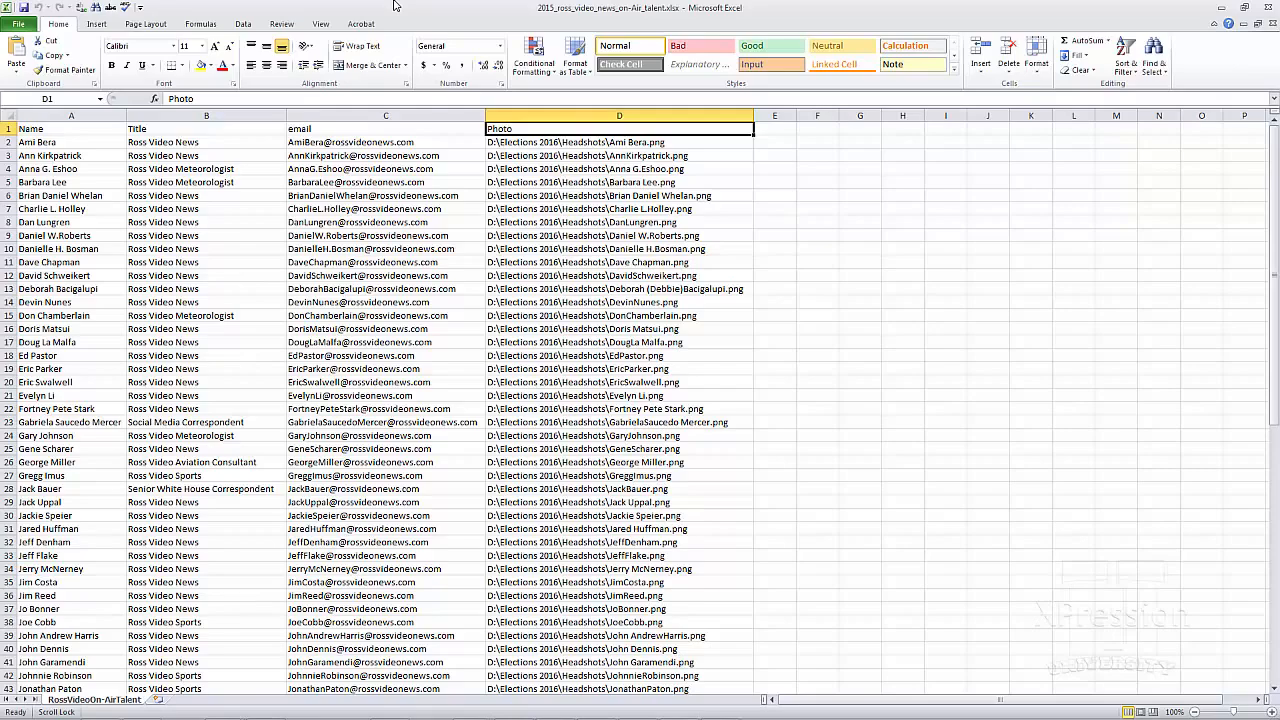
left_click(48, 143)
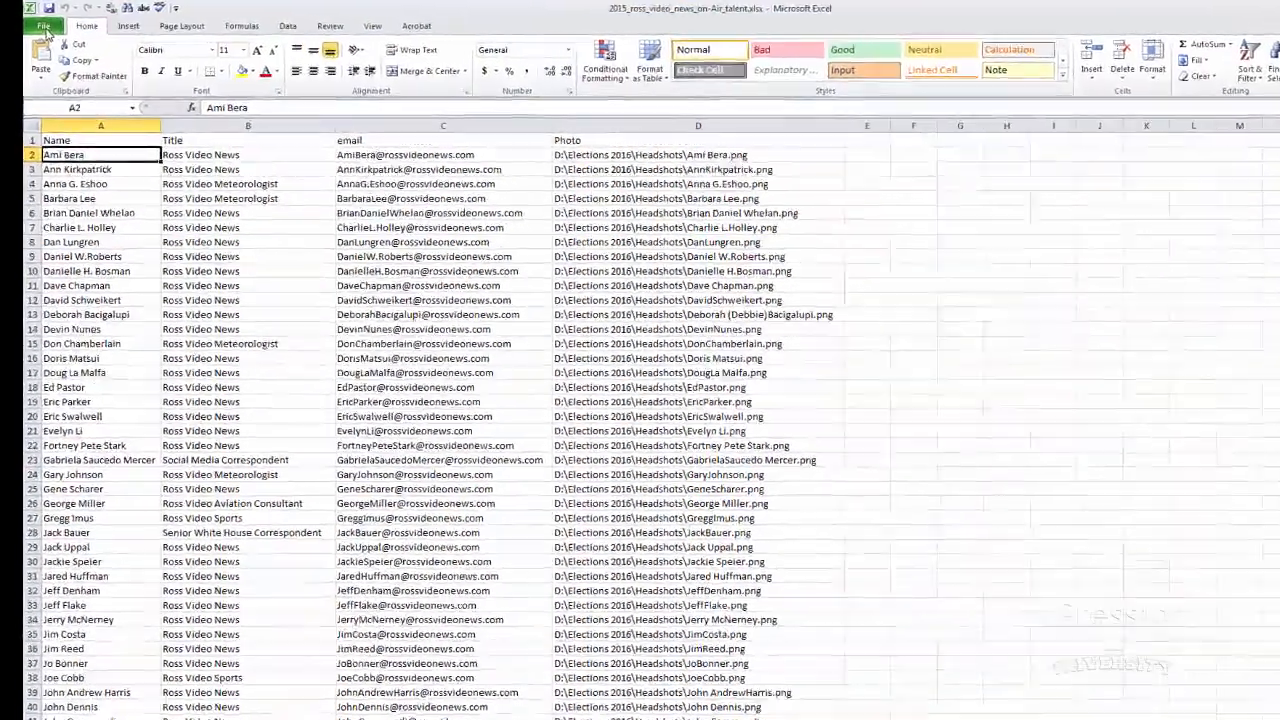
Step: Save the workbook in the Headshots folder as 2015_ross_video_news_on-Air_talent.csv in CSV (Comma delimited) format
left_click(45, 29)
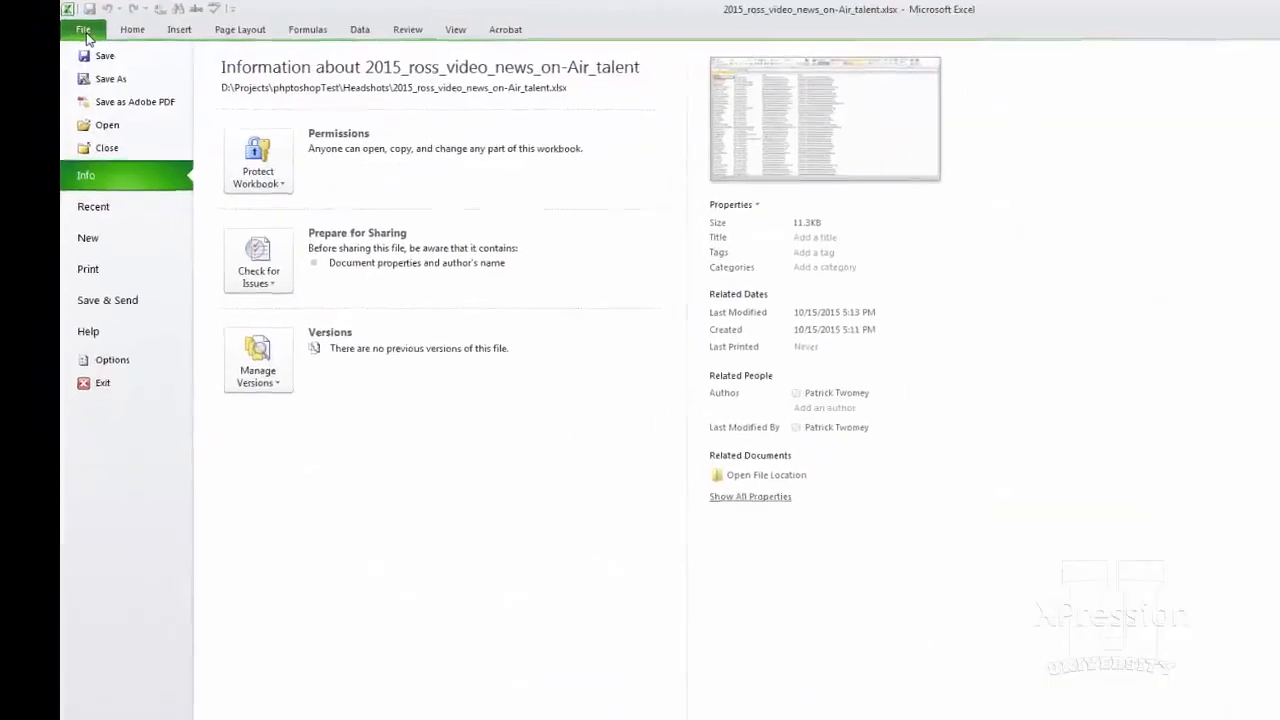
left_click(56, 68)
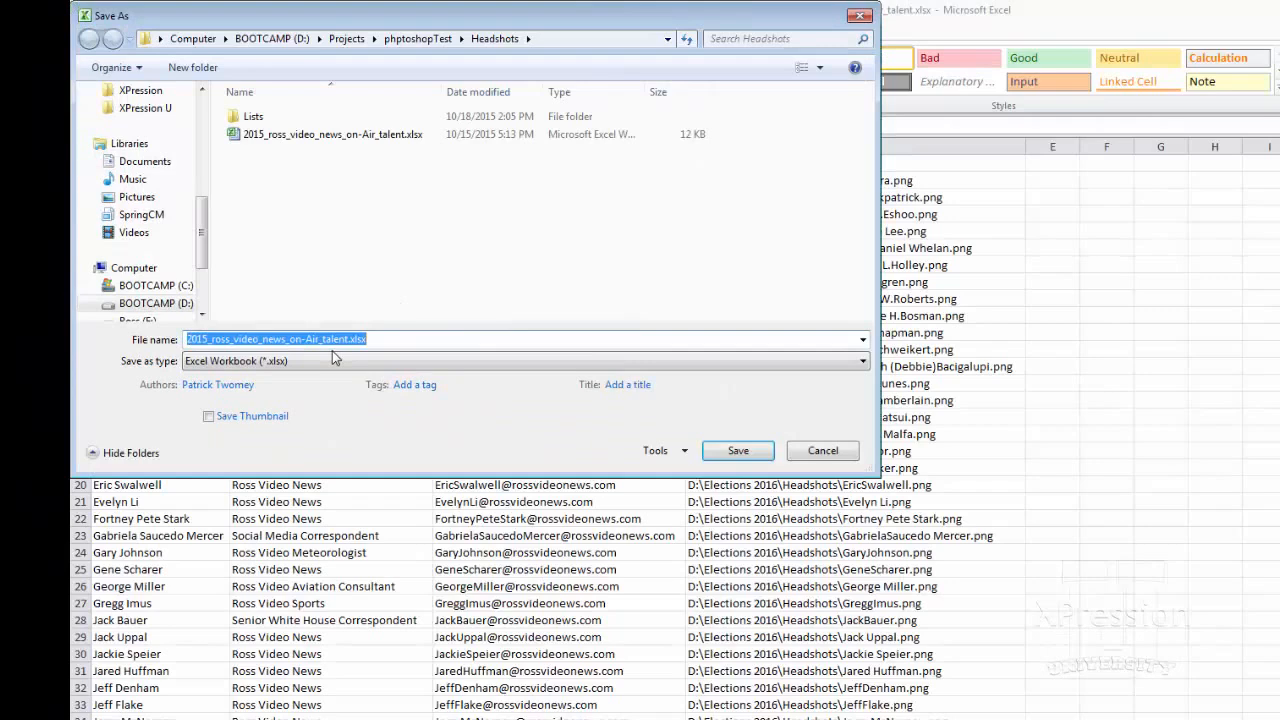
left_click(320, 361)
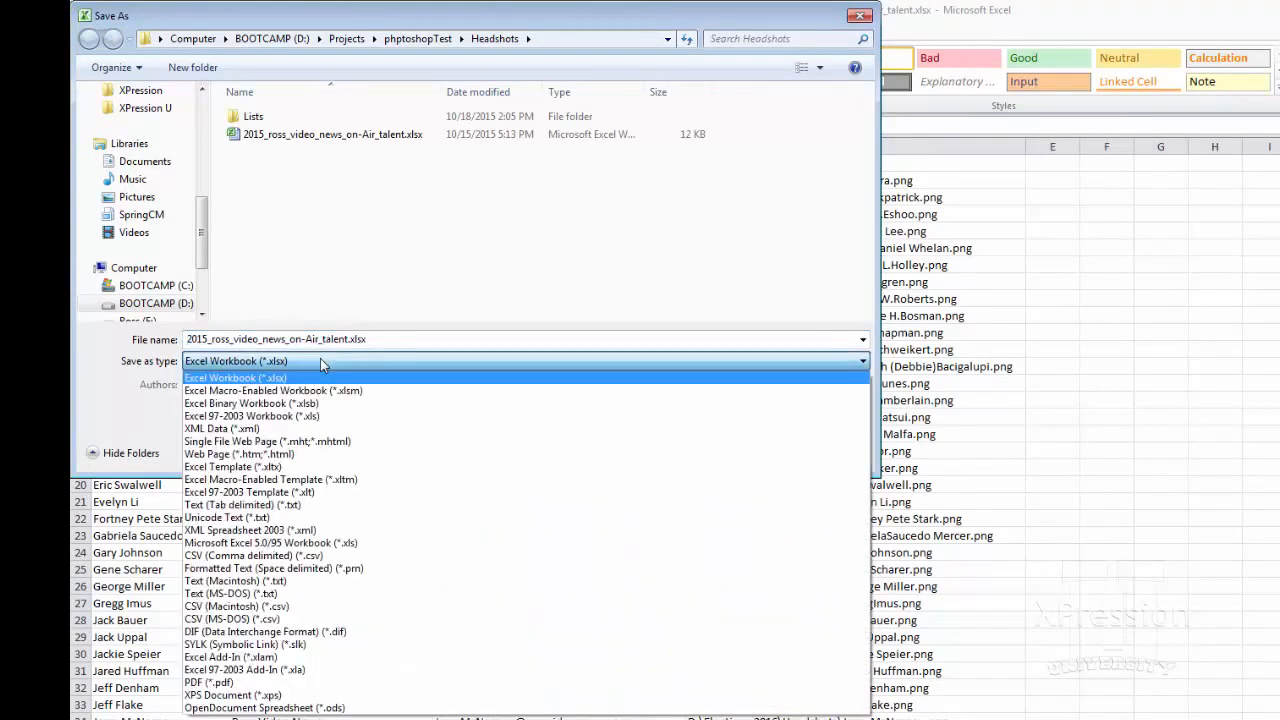
left_click(331, 556)
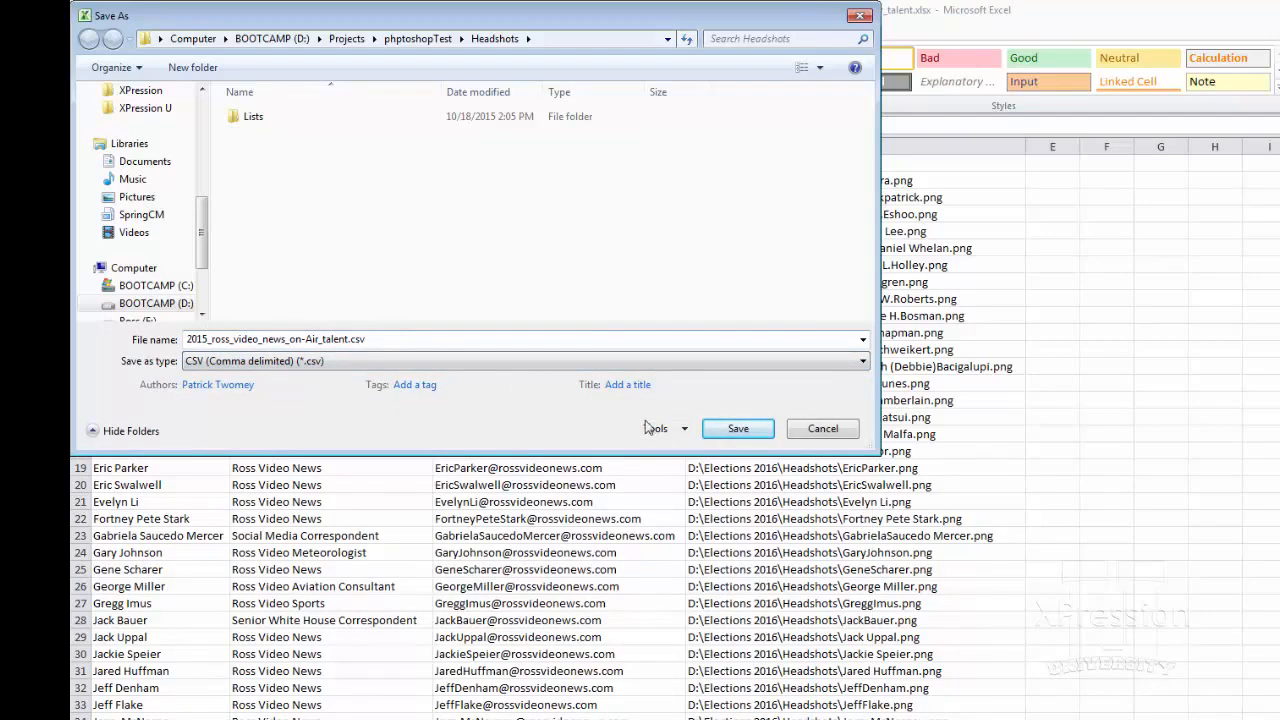
left_click(728, 430)
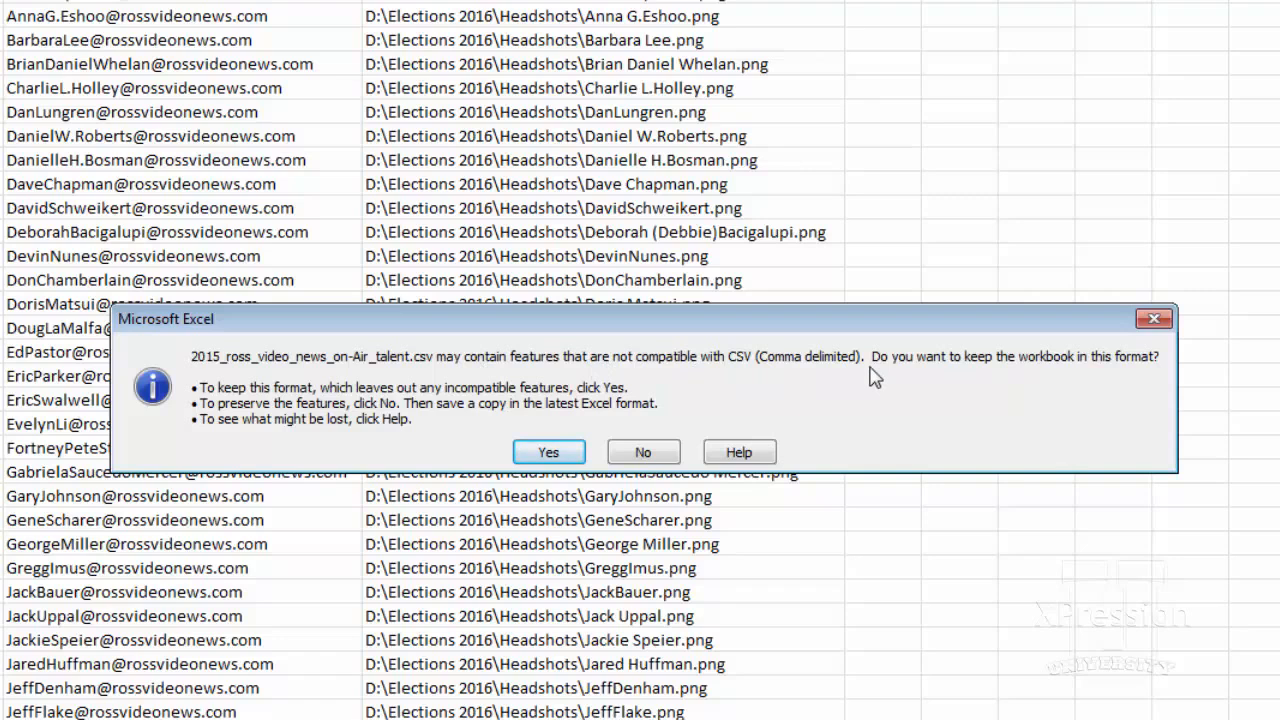
left_click(548, 455)
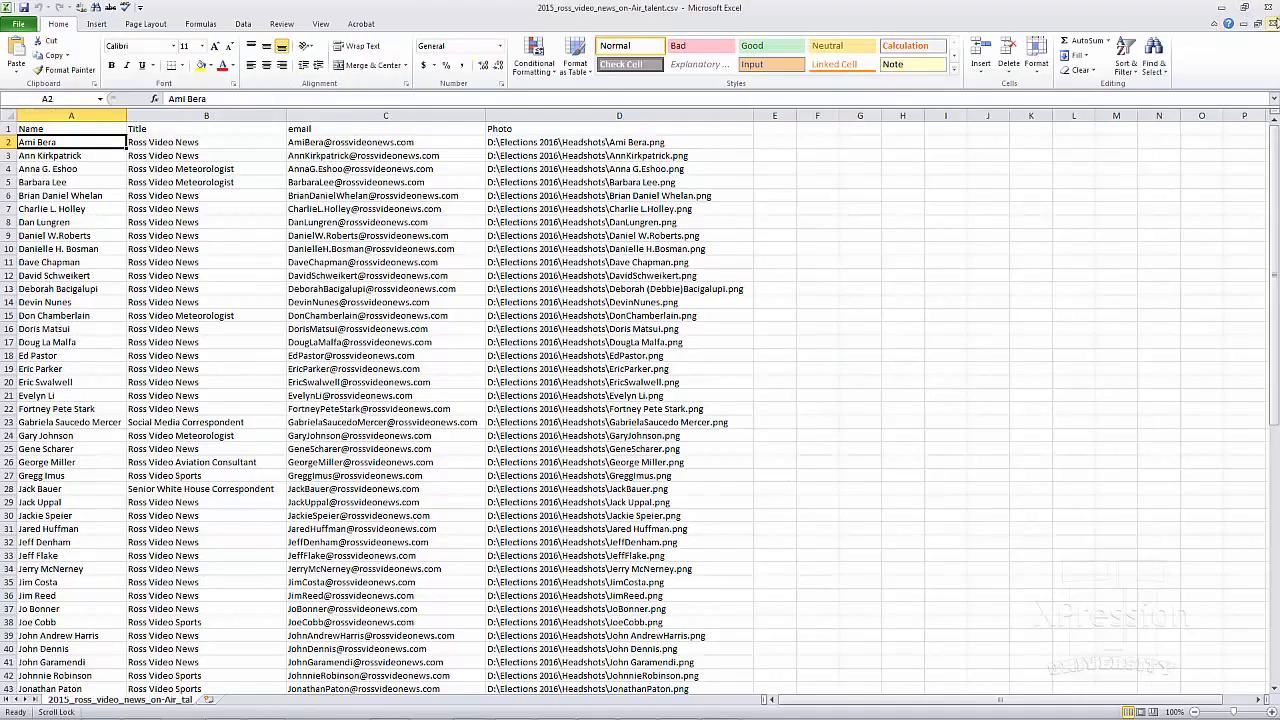
Step: Close the CSV workbook without saving further changes and minimize Excel to return to XPression Studio
left_click(1273, 23)
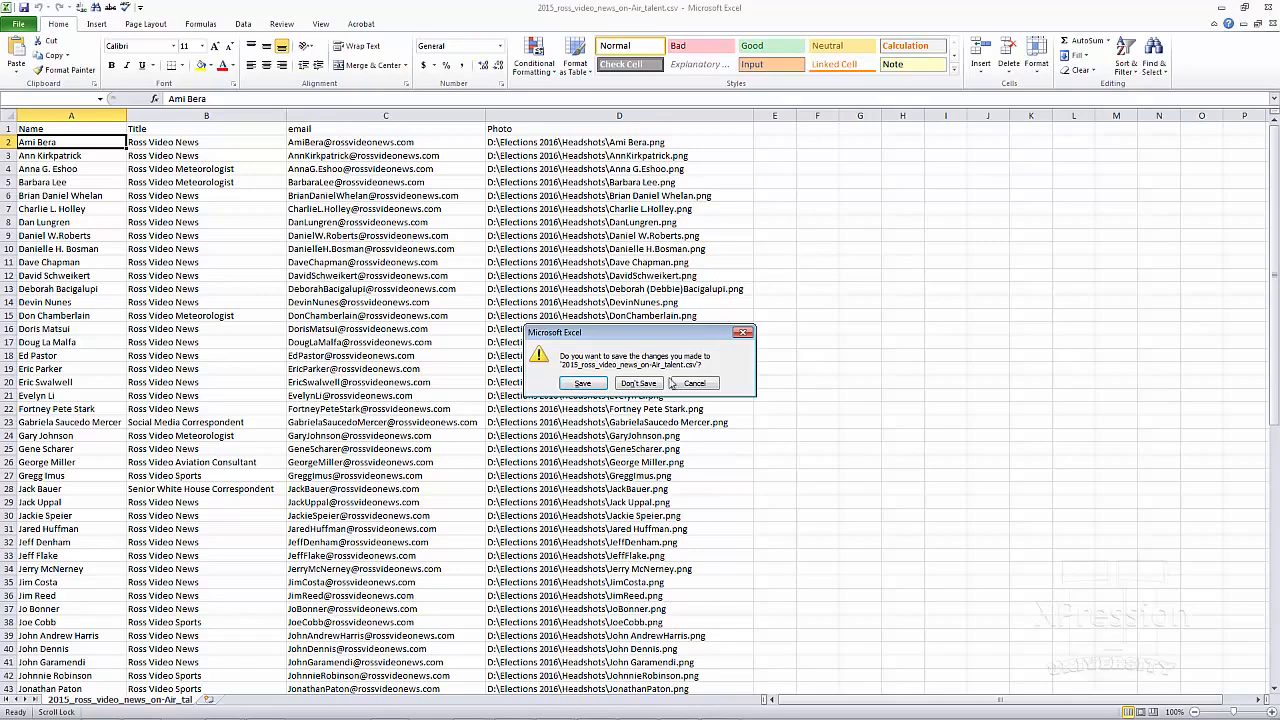
left_click(639, 383)
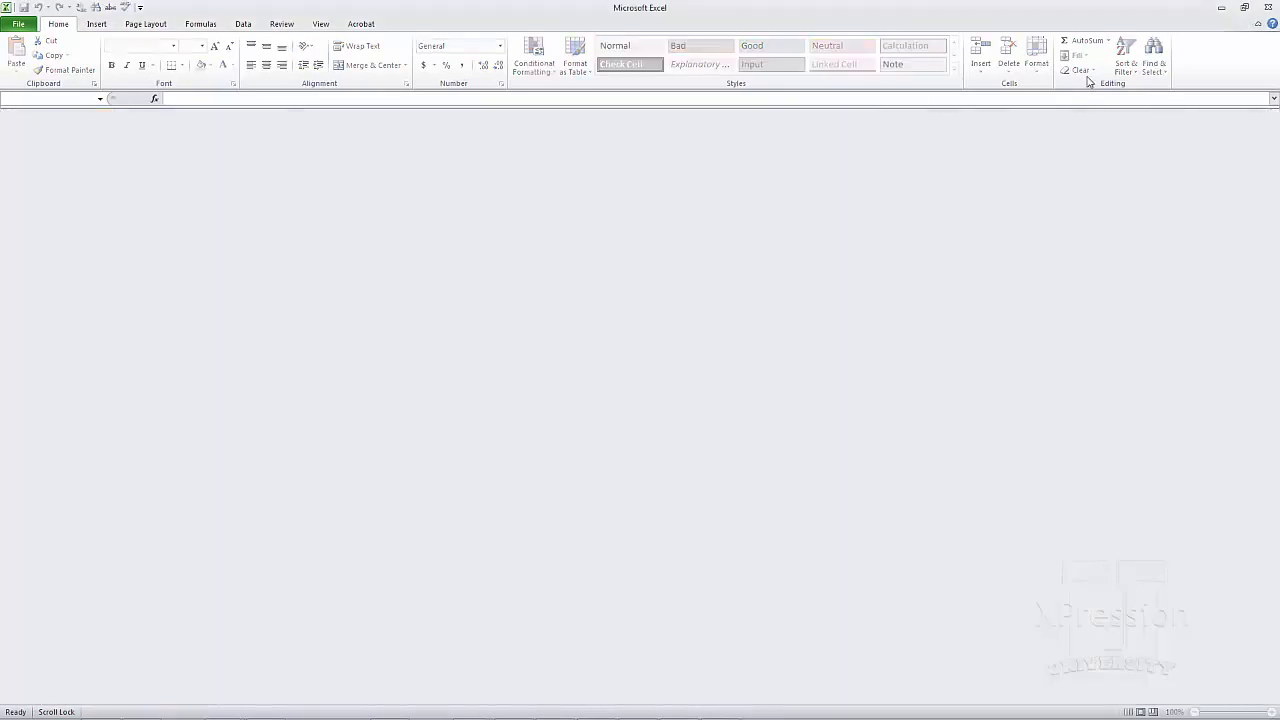
left_click(1221, 7)
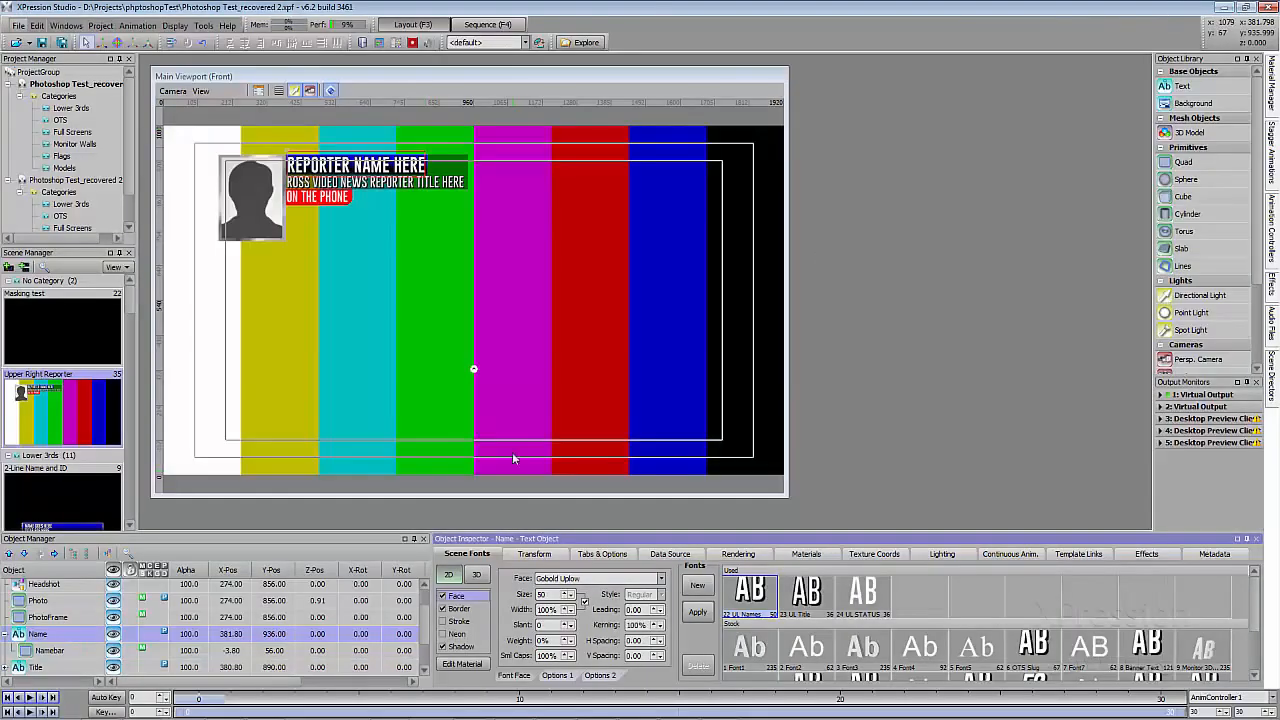
Step: In Windows Explorer's Headshots folder, change the talent CSV file's extension to .txt, accept the change and minimize the window
mouse_move(188, 714)
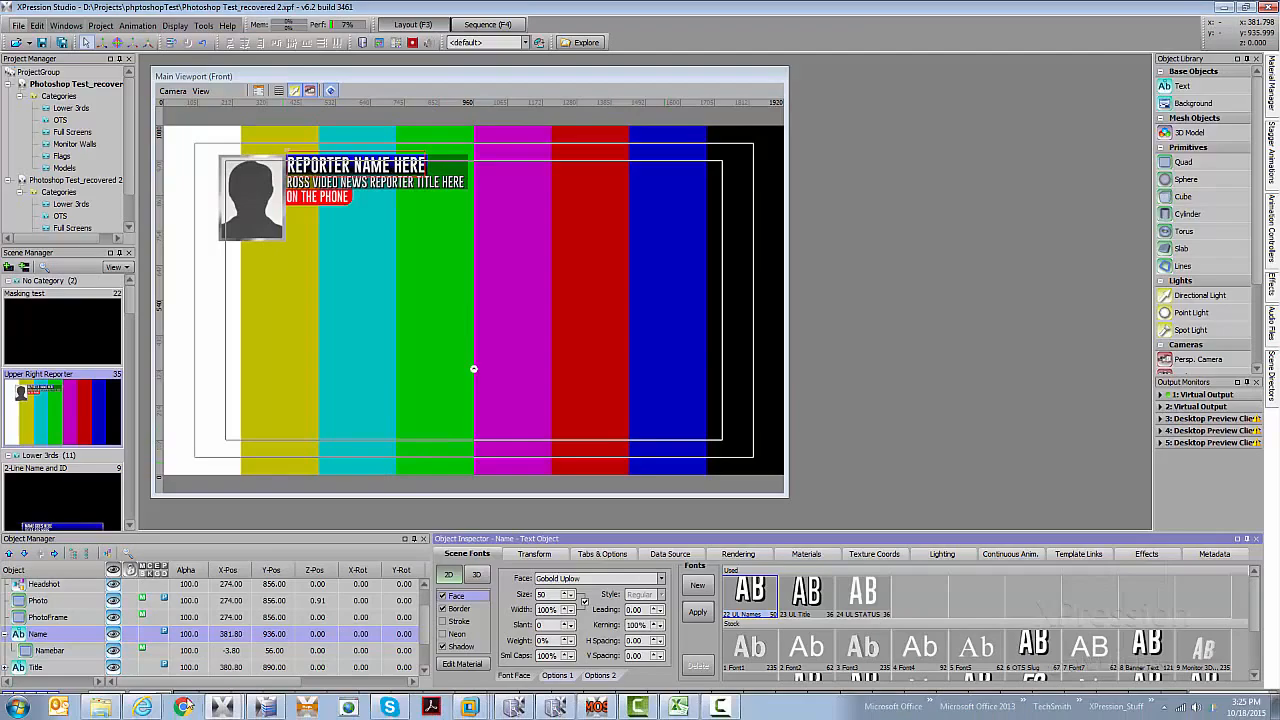
left_click(106, 706)
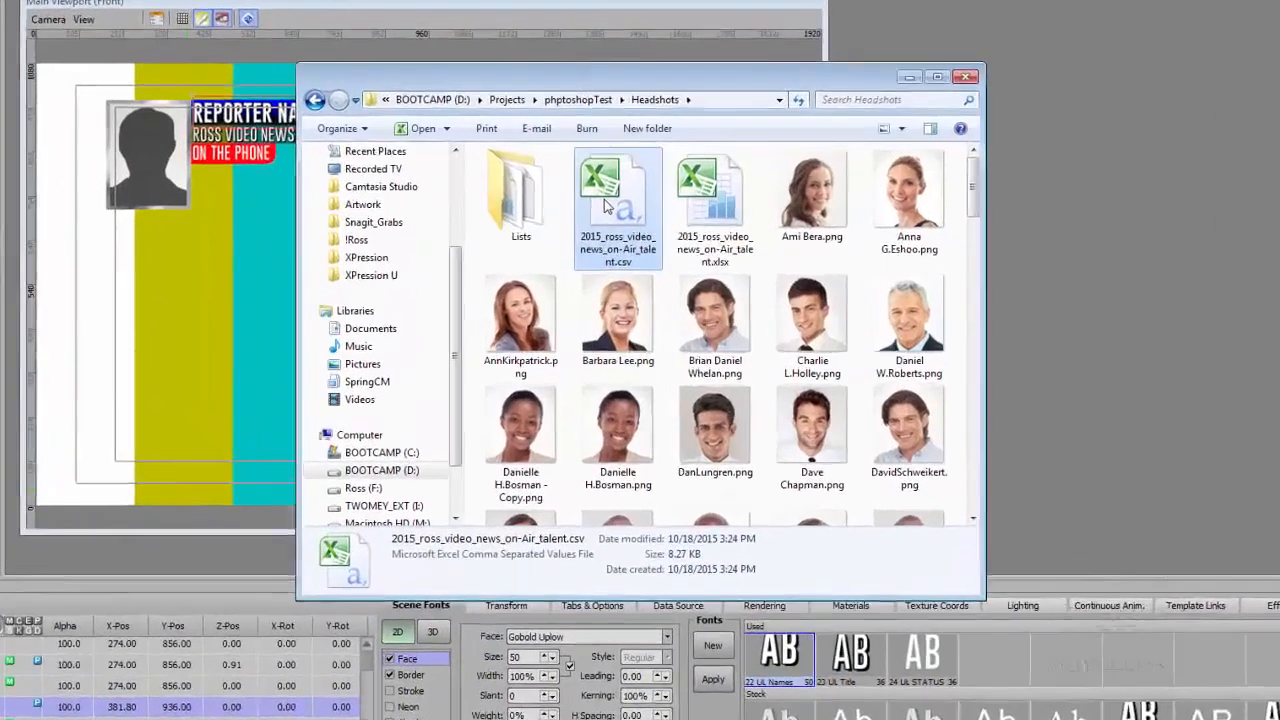
right_click(612, 236)
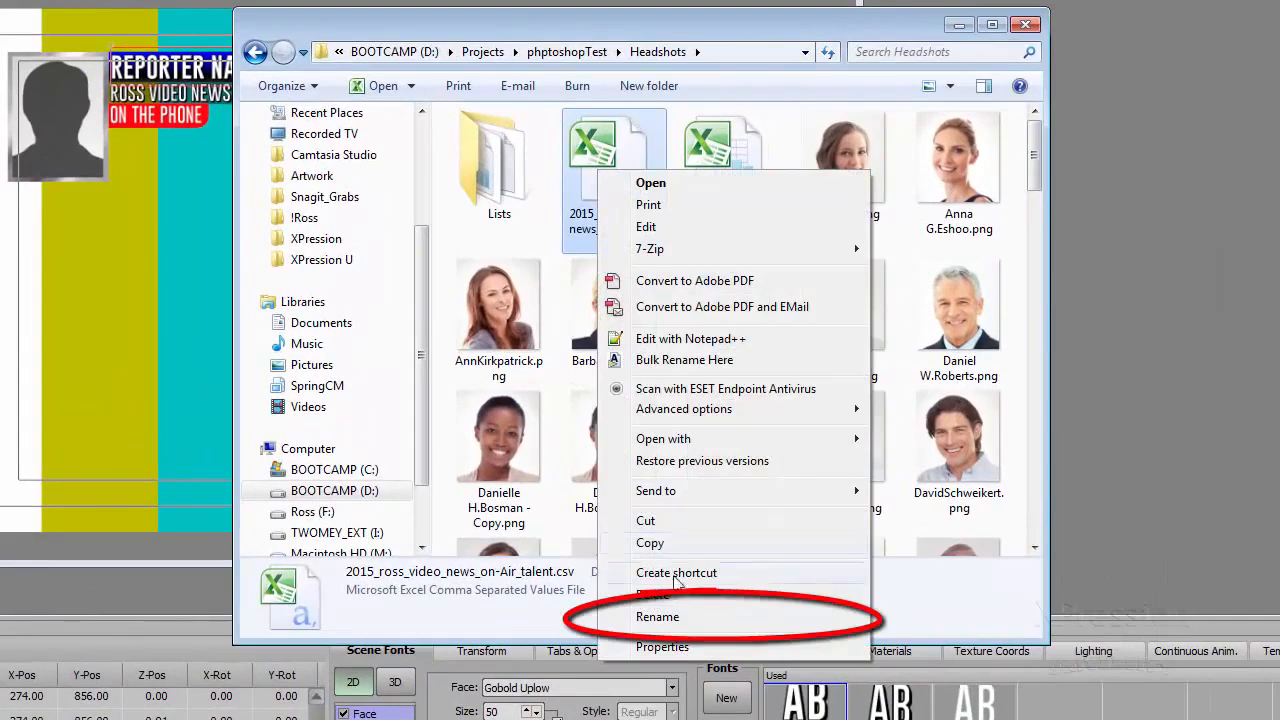
left_click(658, 617)
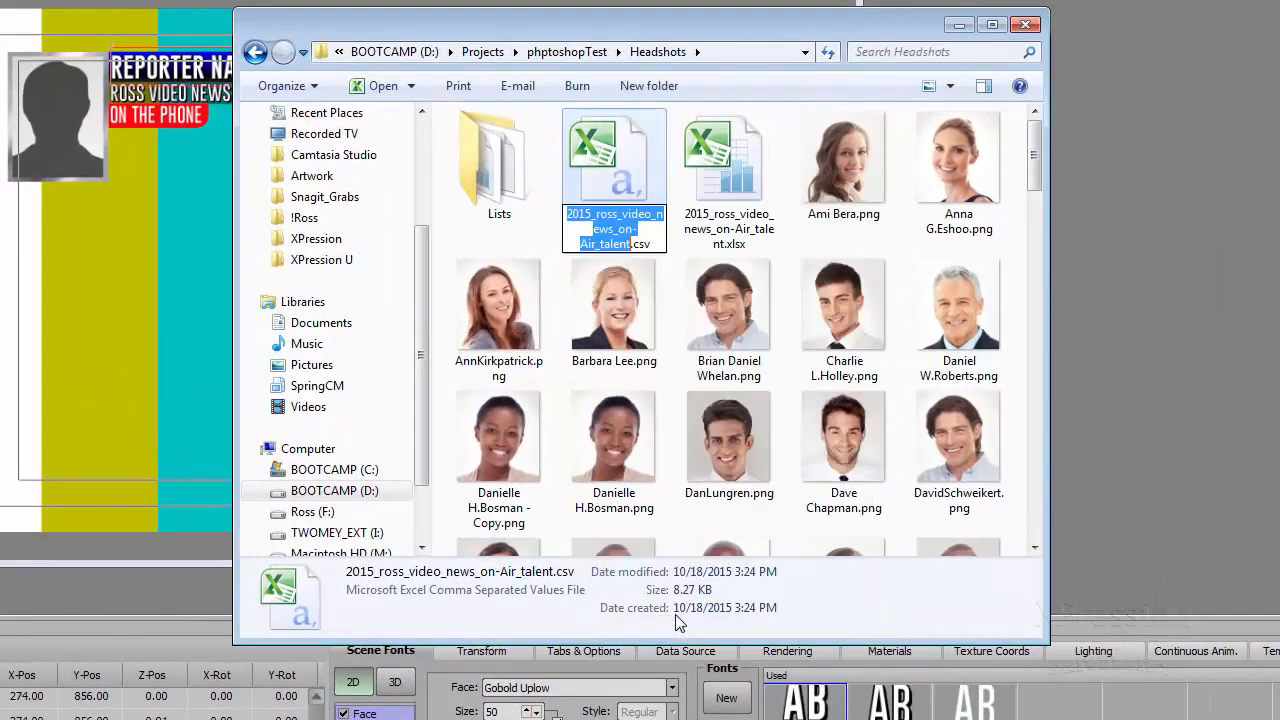
left_click(655, 244)
key("BackSpace")
key("BackSpace")
key("BackSpace")
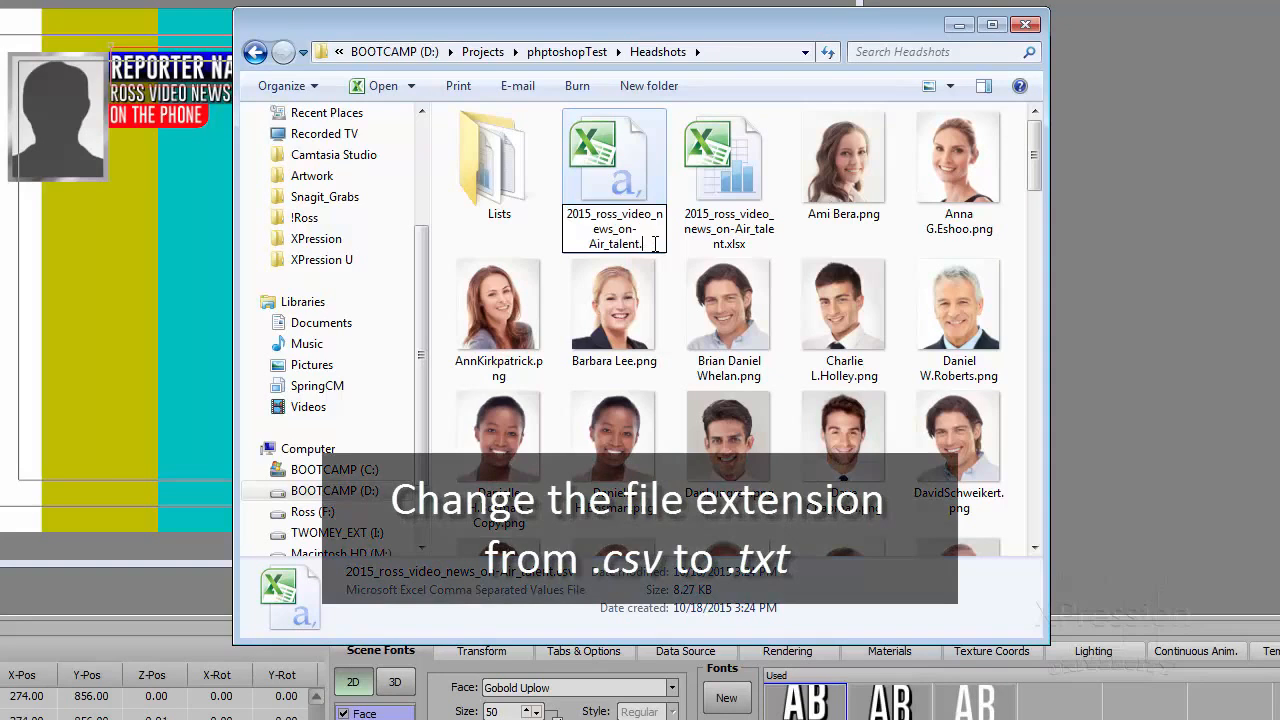
type("txt")
key("Return")
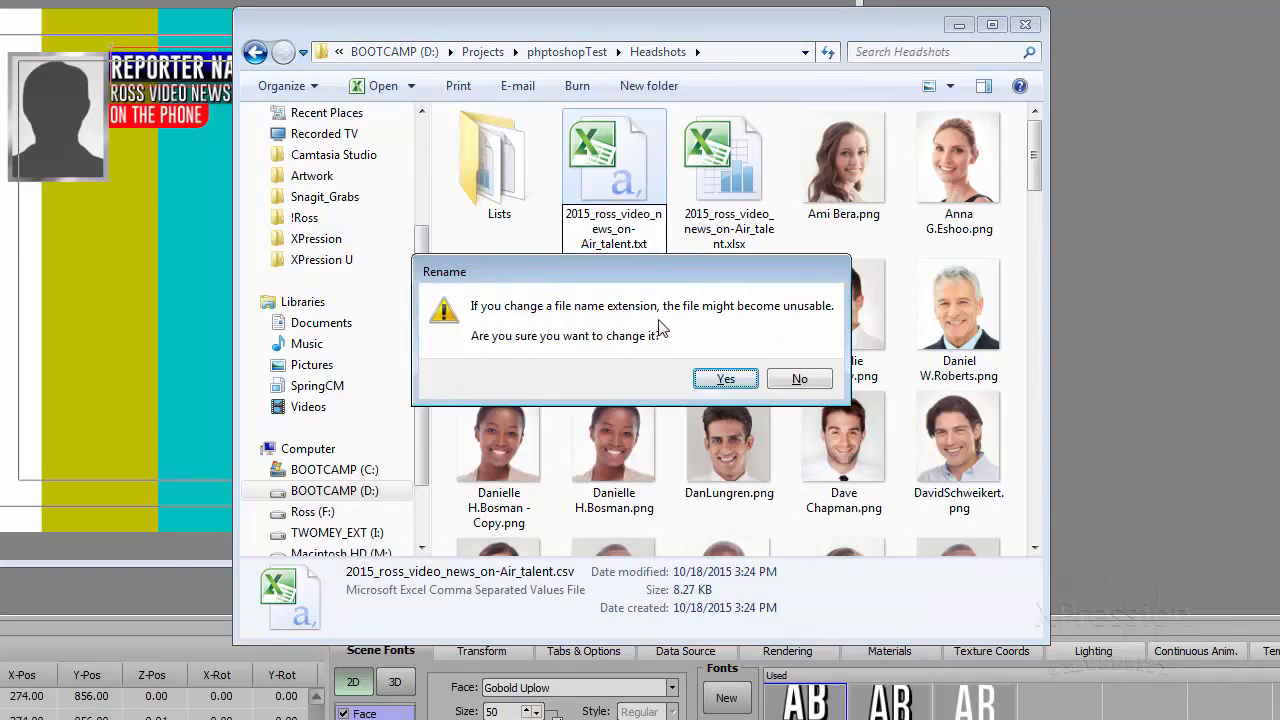
left_click(714, 384)
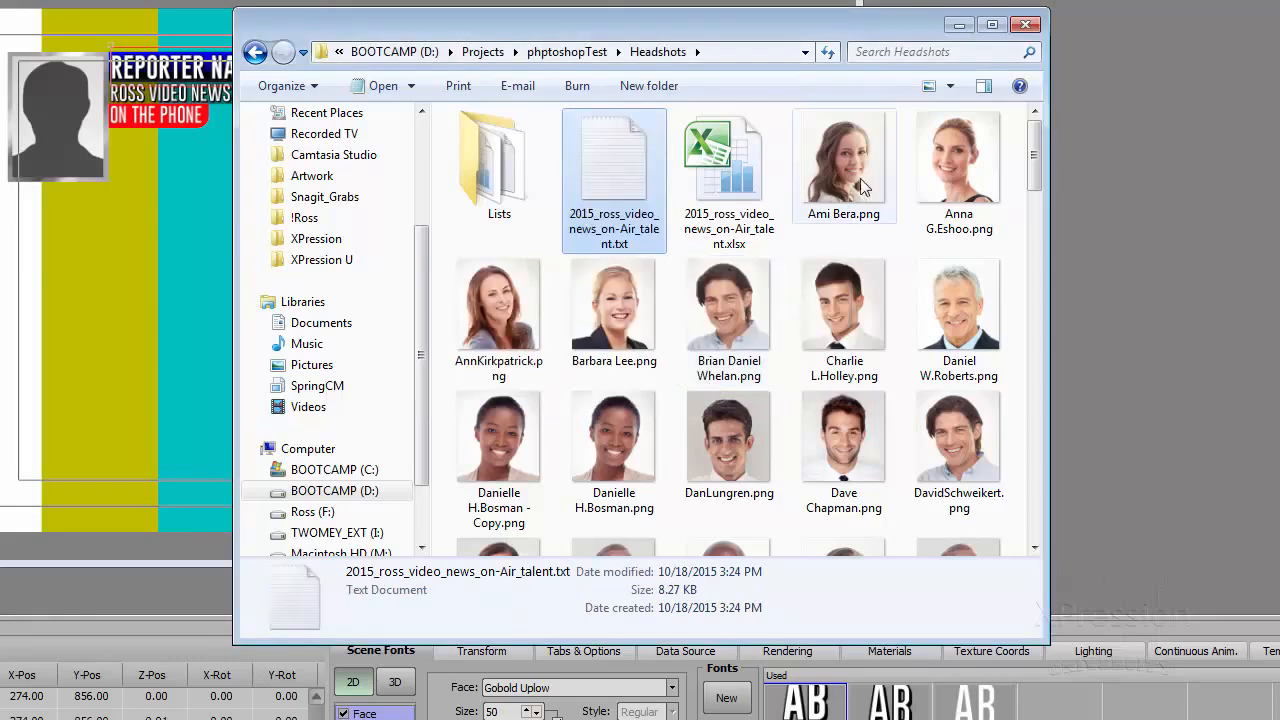
left_click(954, 26)
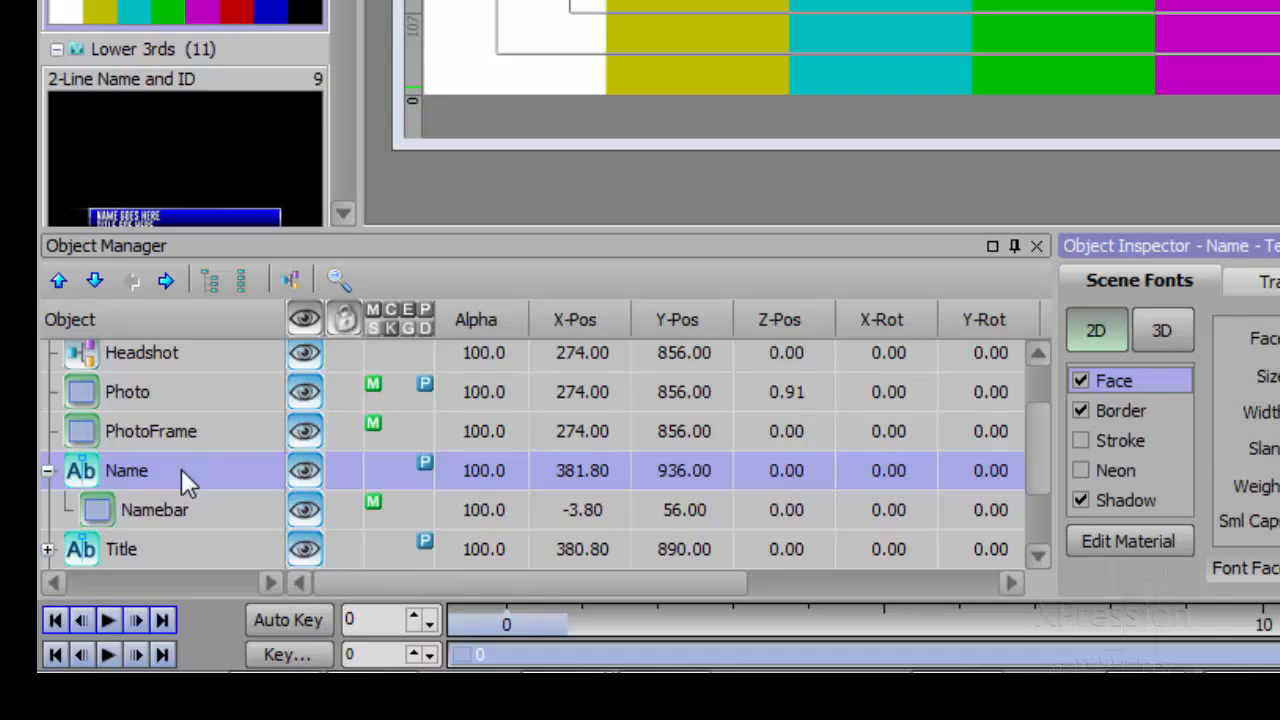
Step: Use Static Text as the Name text object's data source and enable user input controls with the Combobox type
left_click(181, 469)
left_click(181, 469)
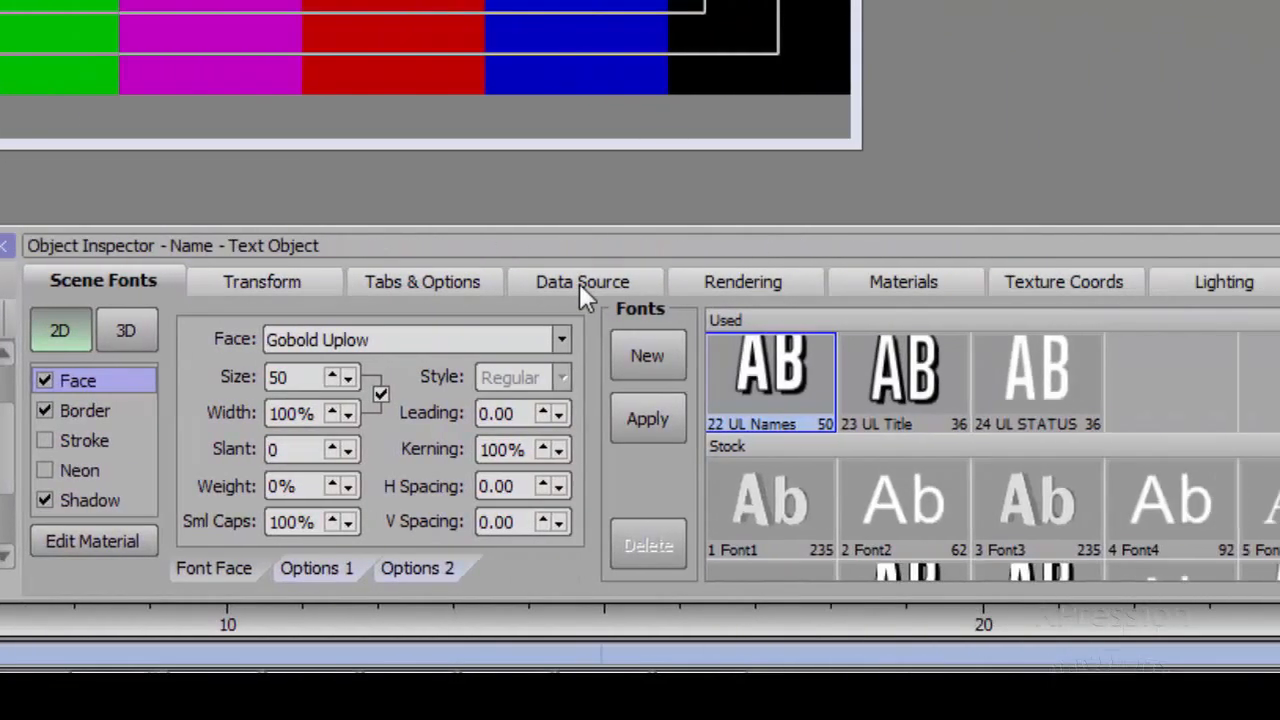
left_click(584, 286)
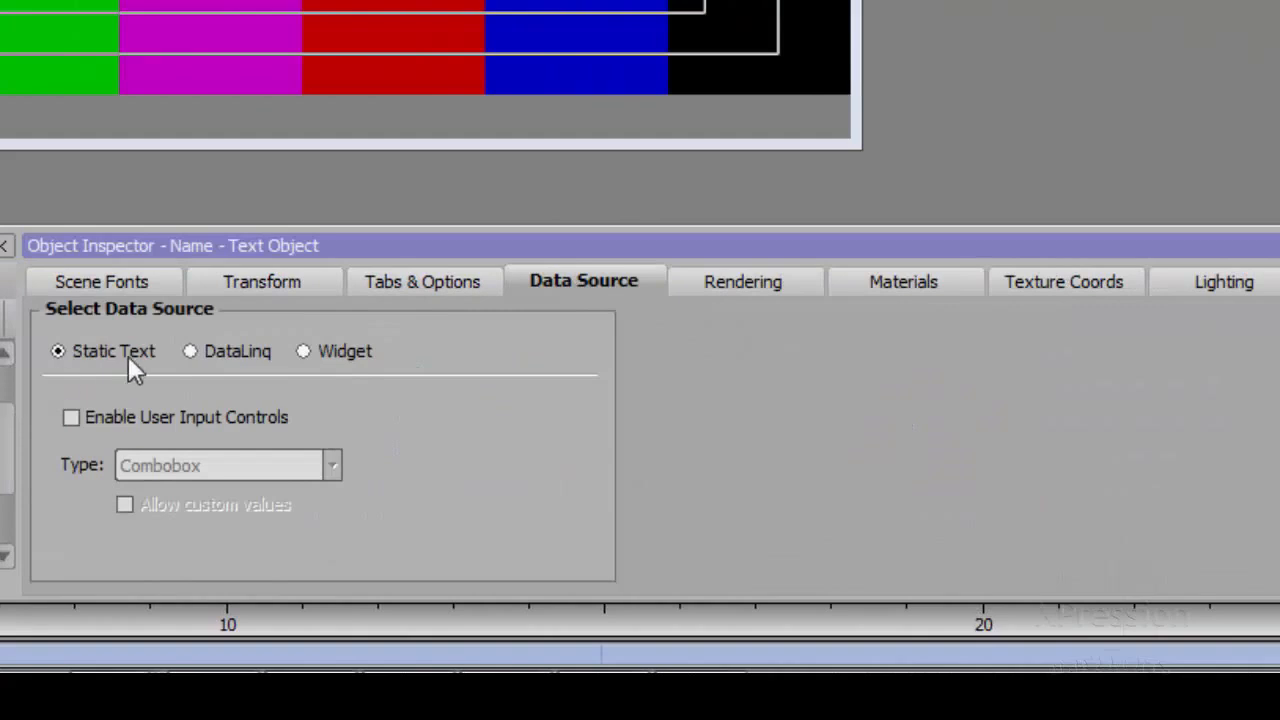
left_click(187, 354)
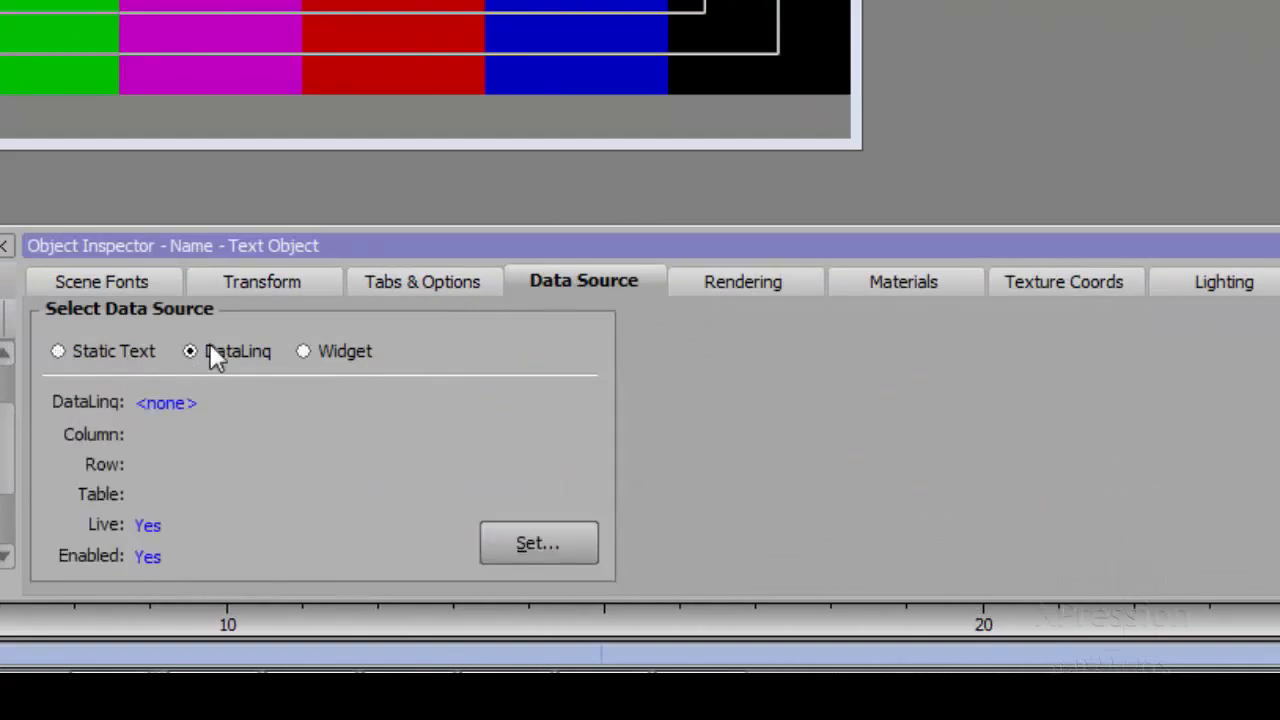
left_click(310, 354)
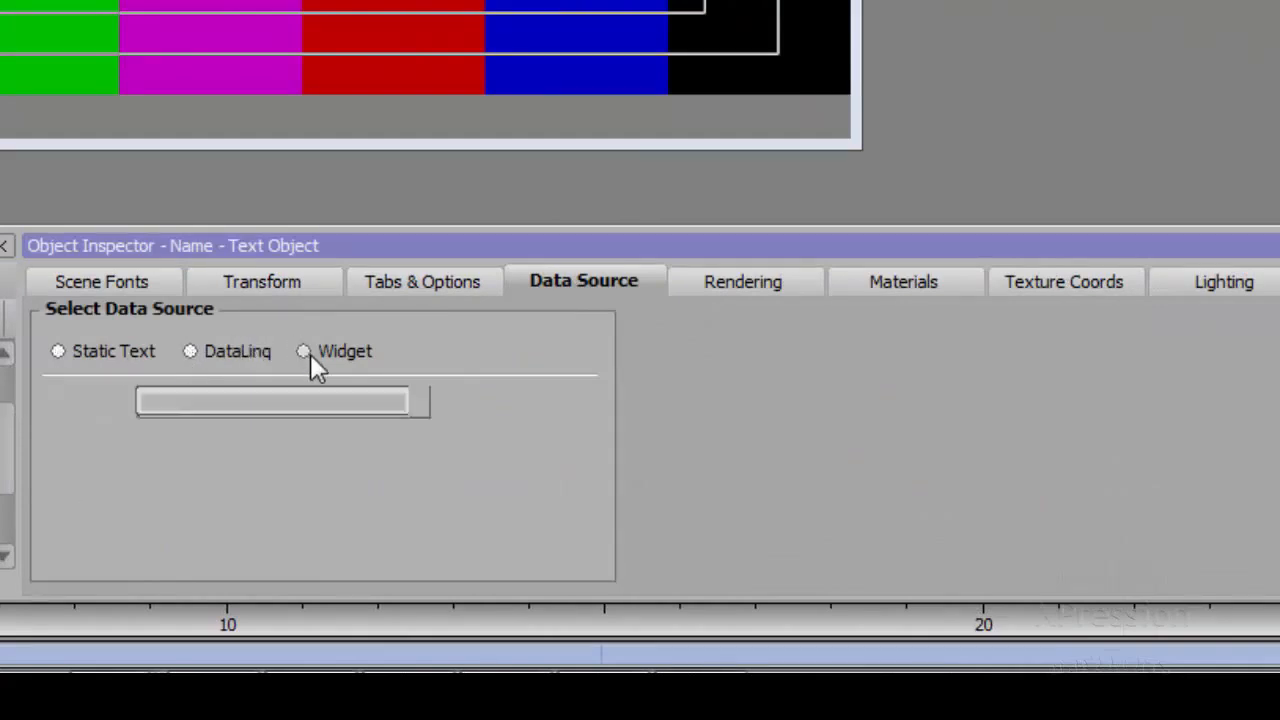
left_click(68, 357)
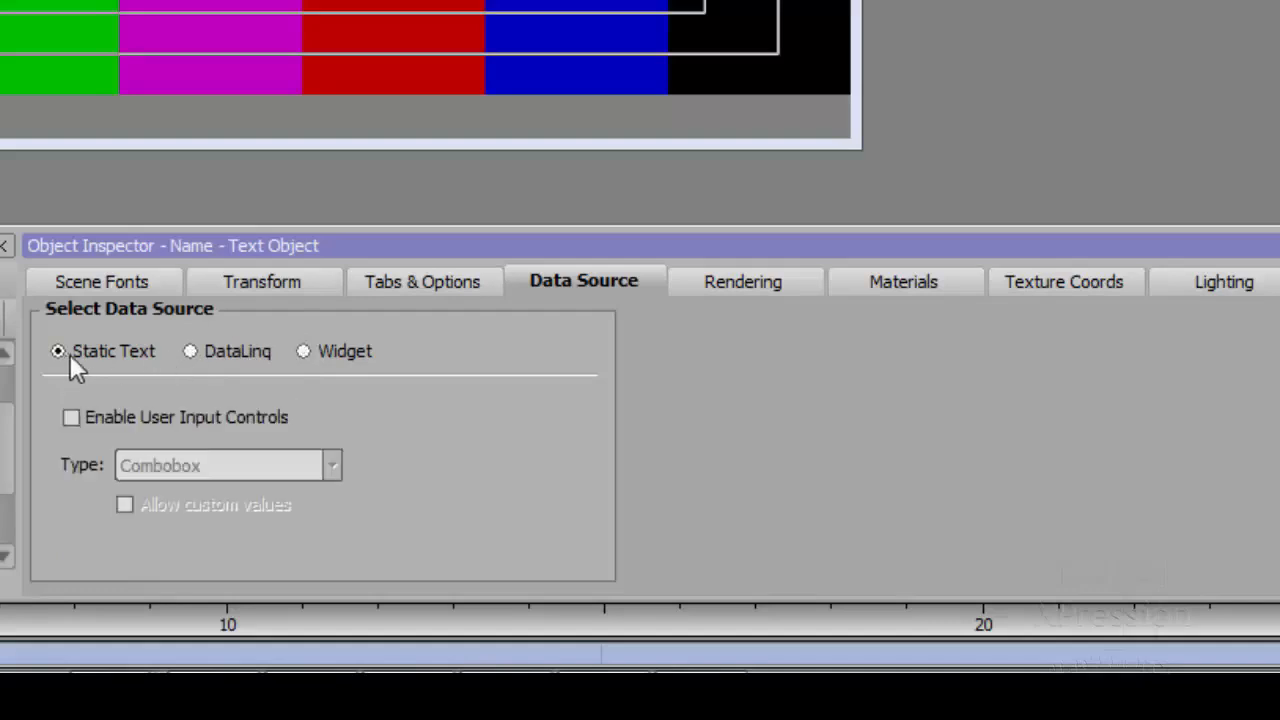
left_click(71, 418)
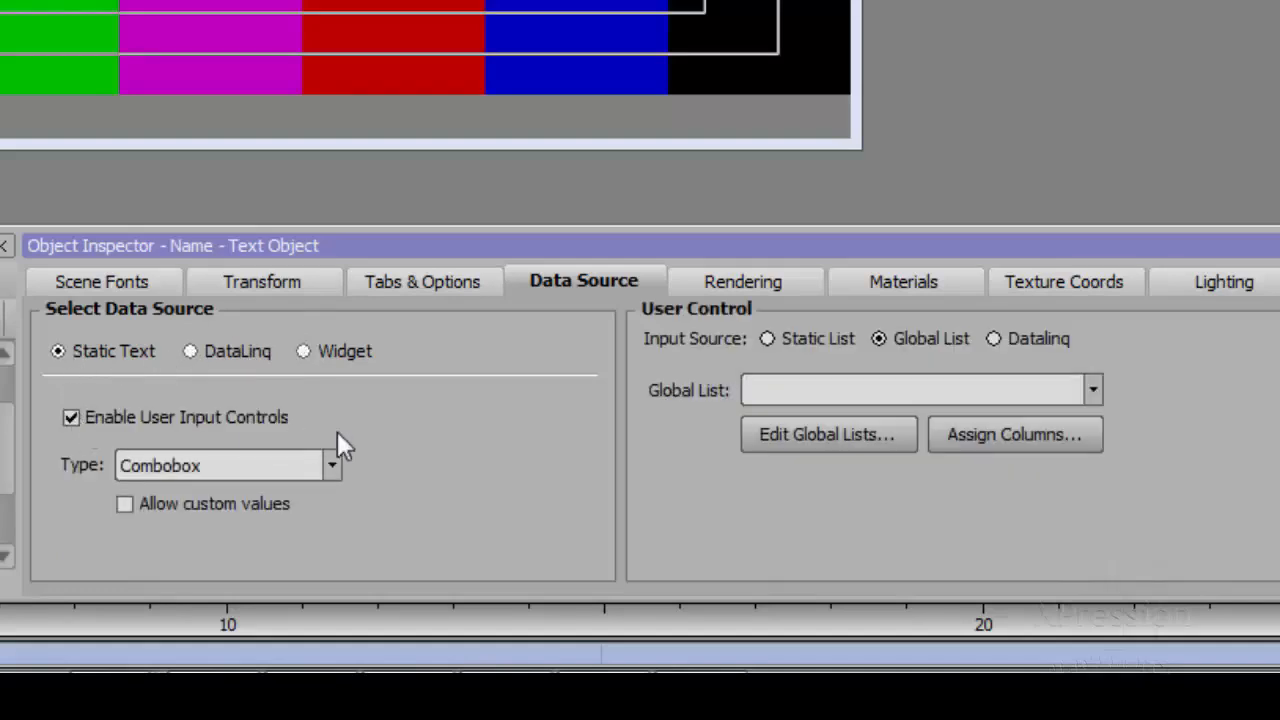
left_click(334, 465)
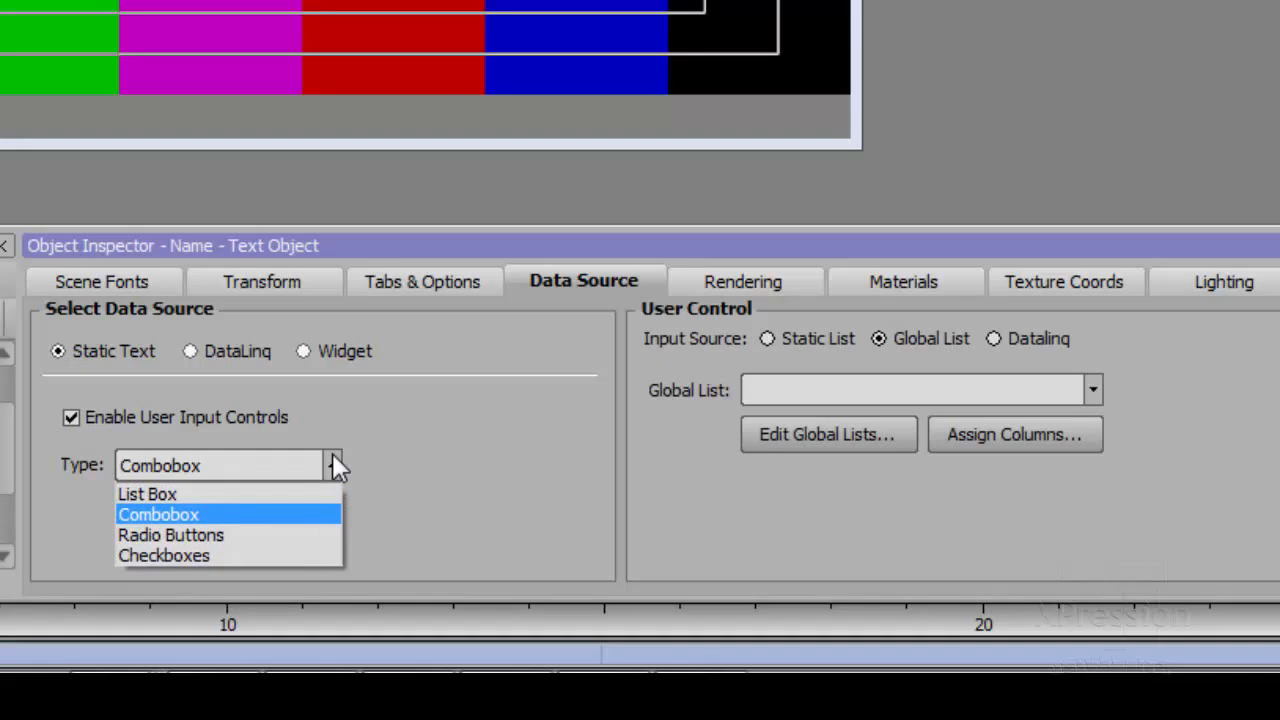
left_click(279, 513)
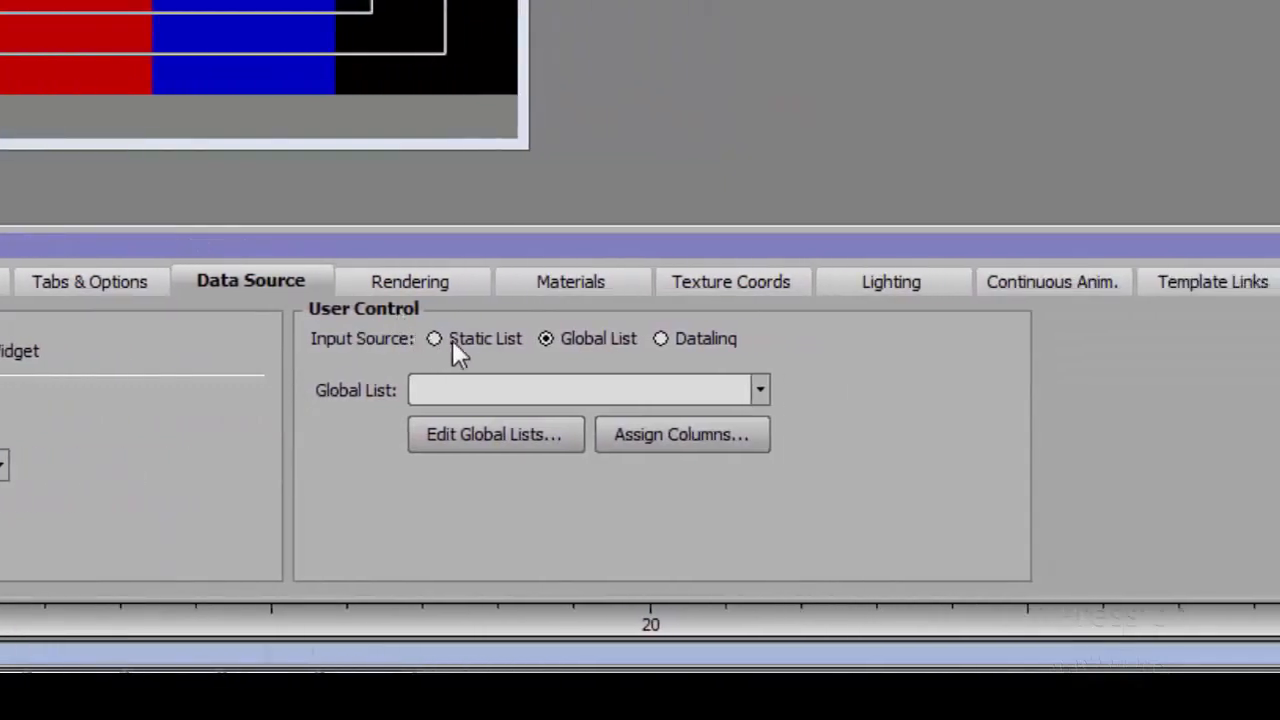
Step: Use Global List as the Name object's input source, then add a new global list and select it
left_click(452, 340)
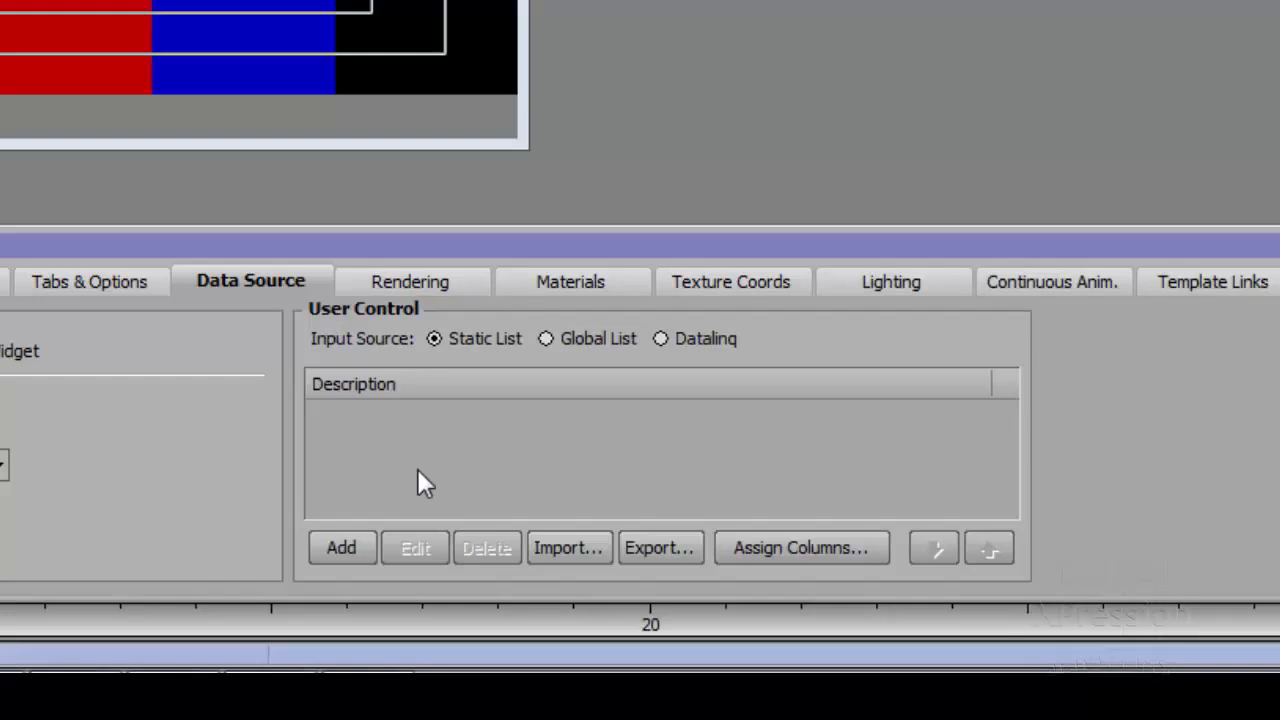
left_click(566, 340)
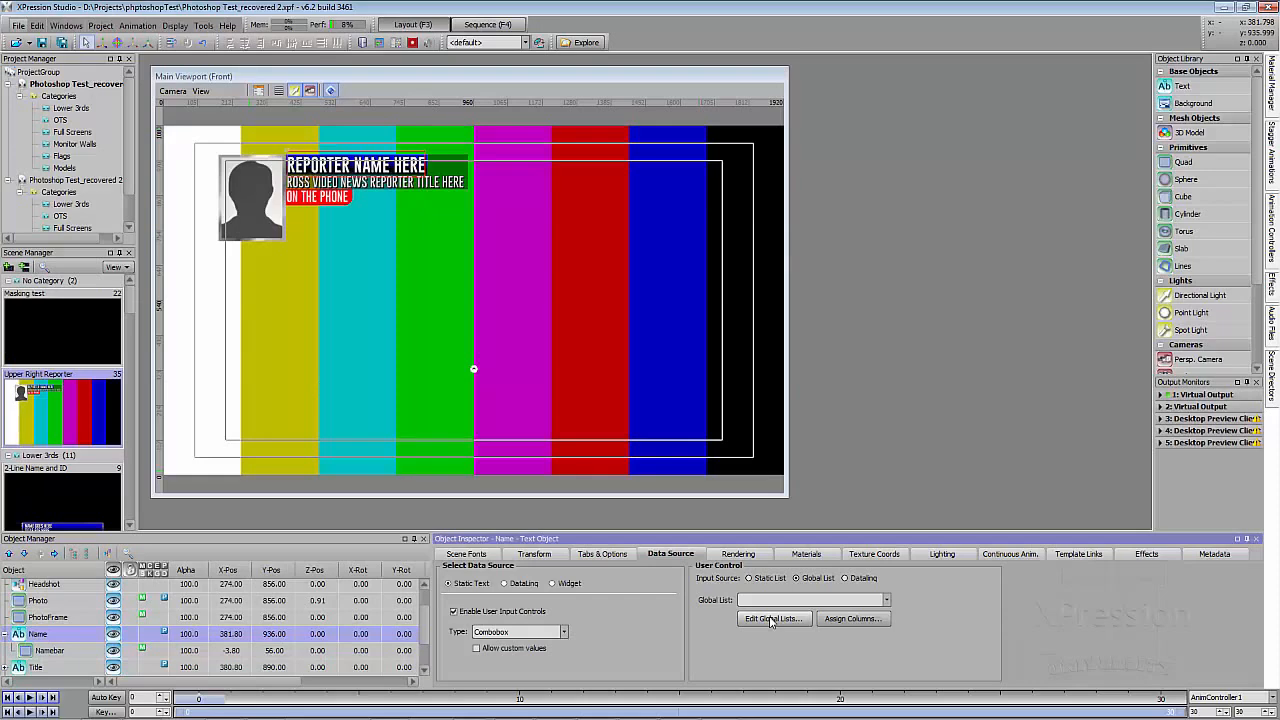
left_click(487, 437)
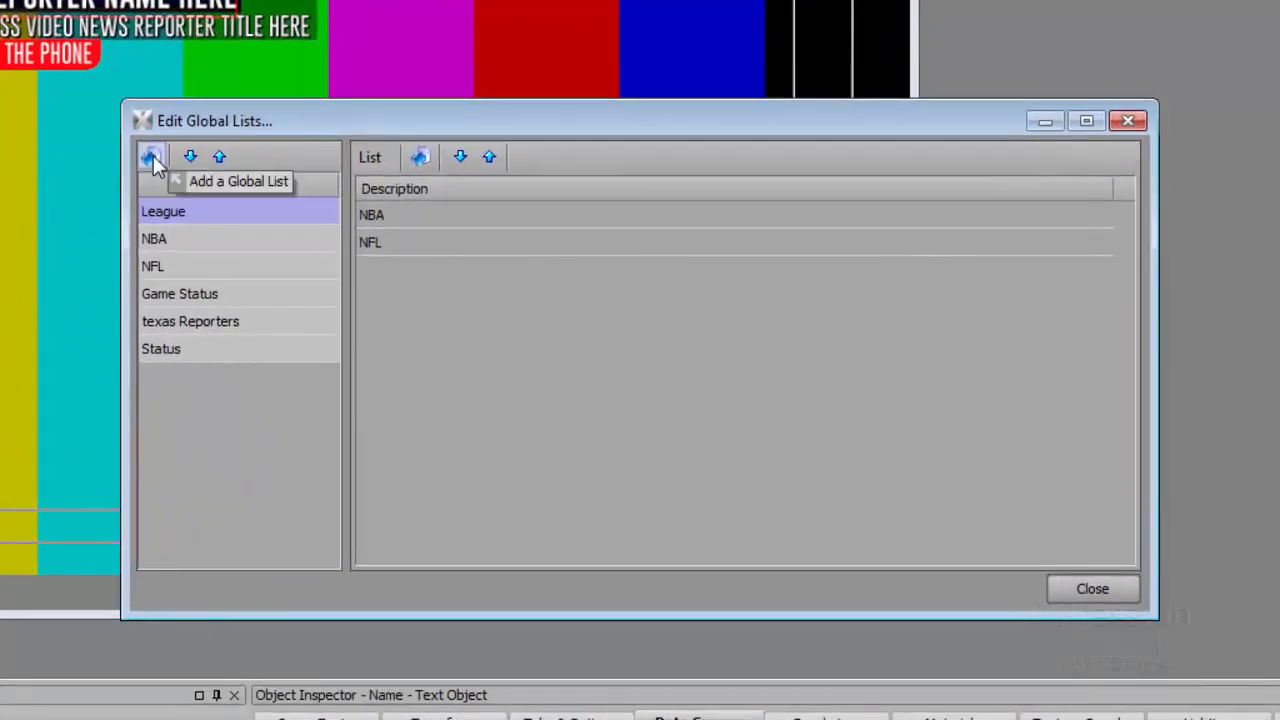
left_click(151, 158)
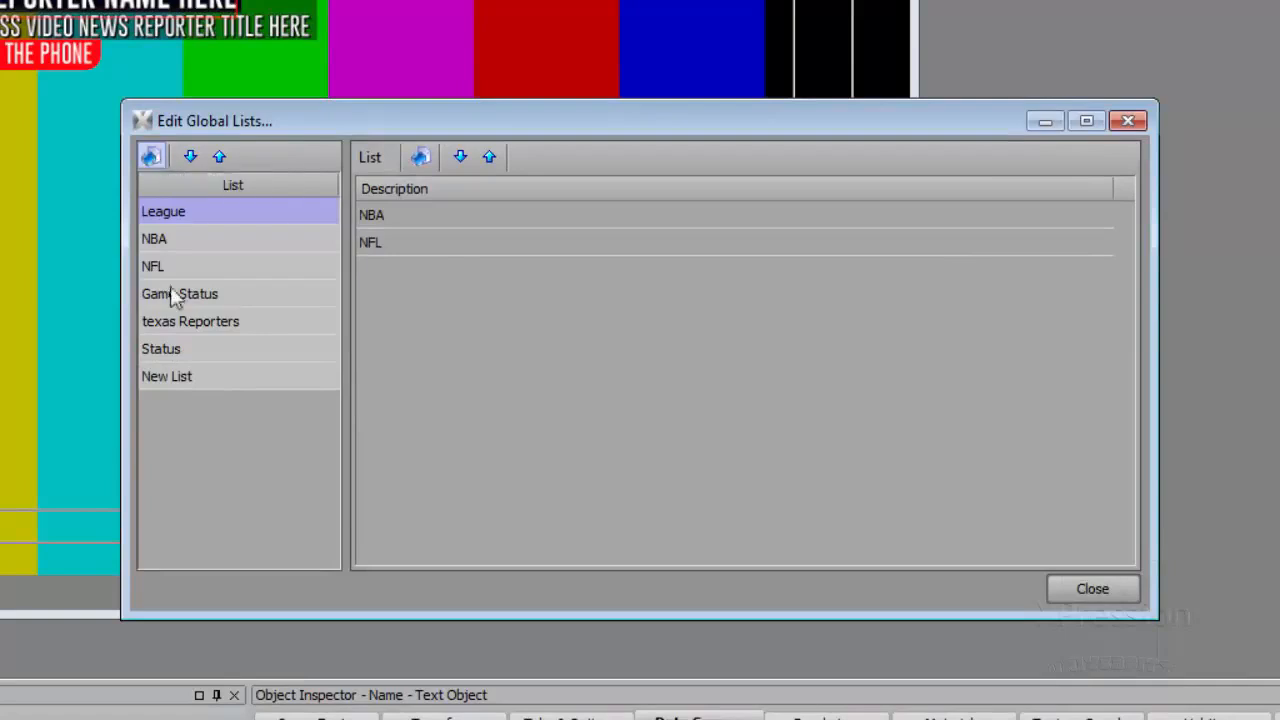
left_click(174, 386)
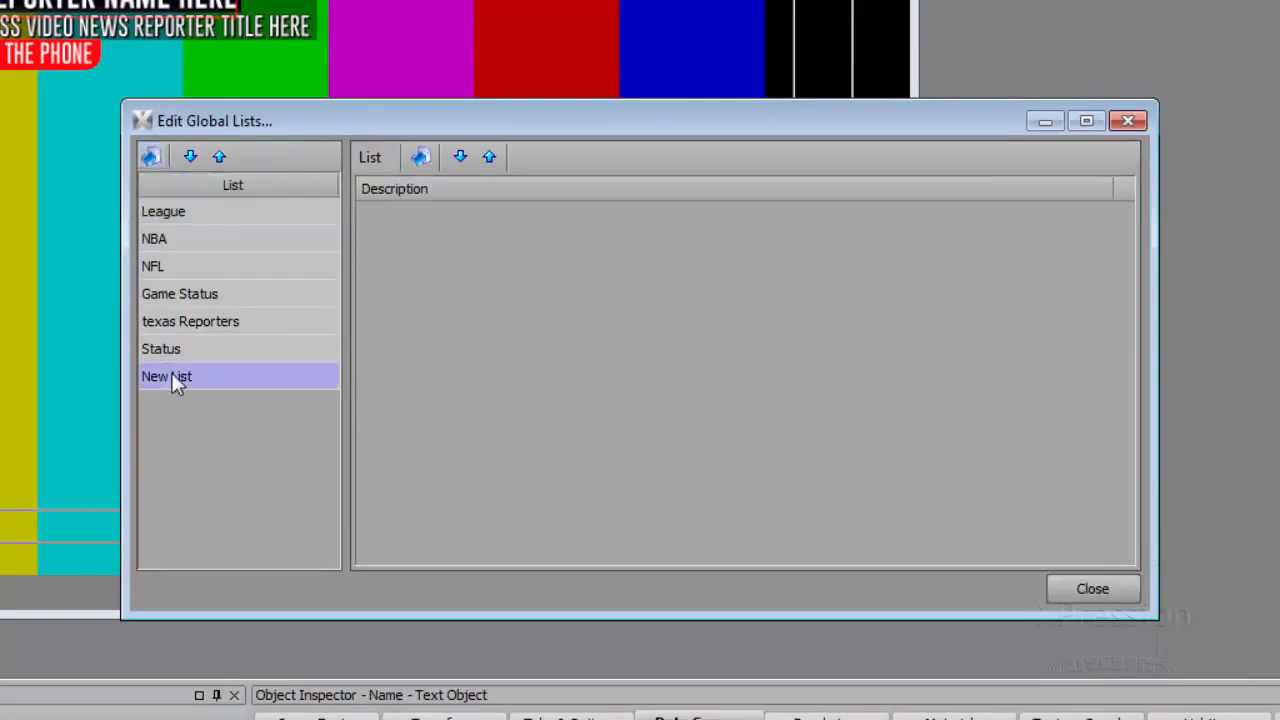
Step: Rename the new global list as RVN on-air
right_click(172, 378)
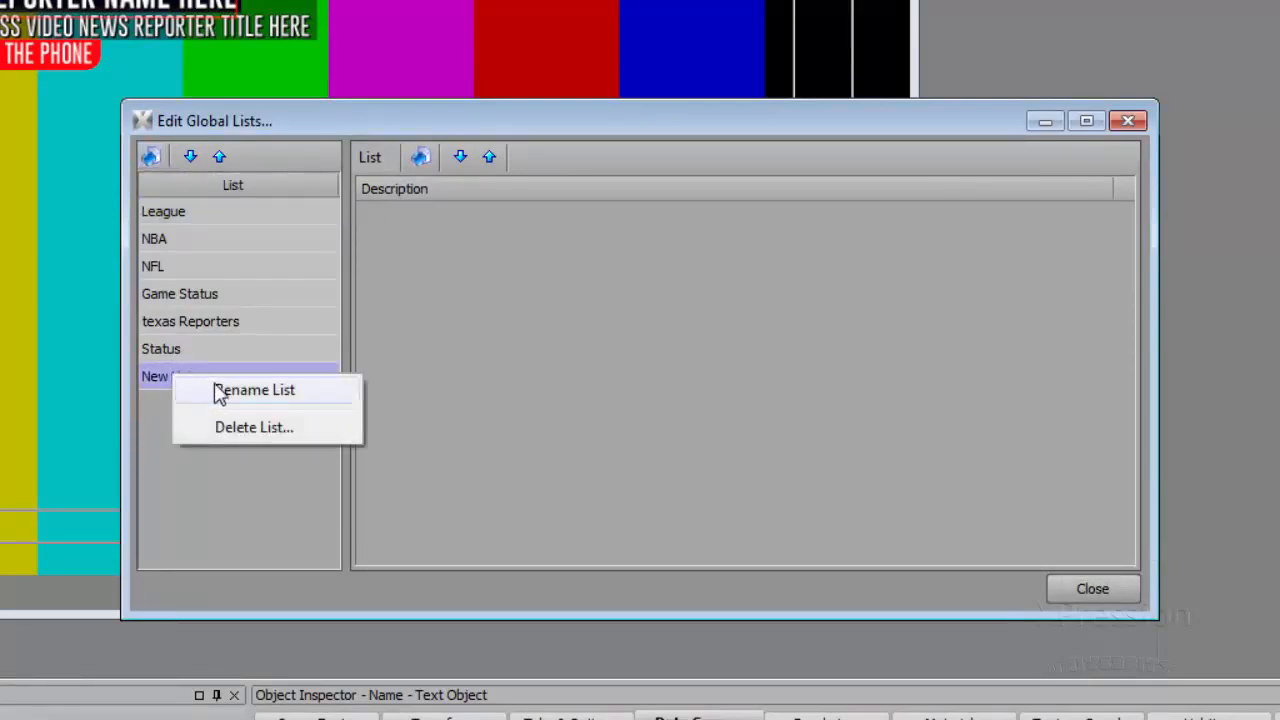
left_click(214, 384)
type("RVN on-air")
key("Return")
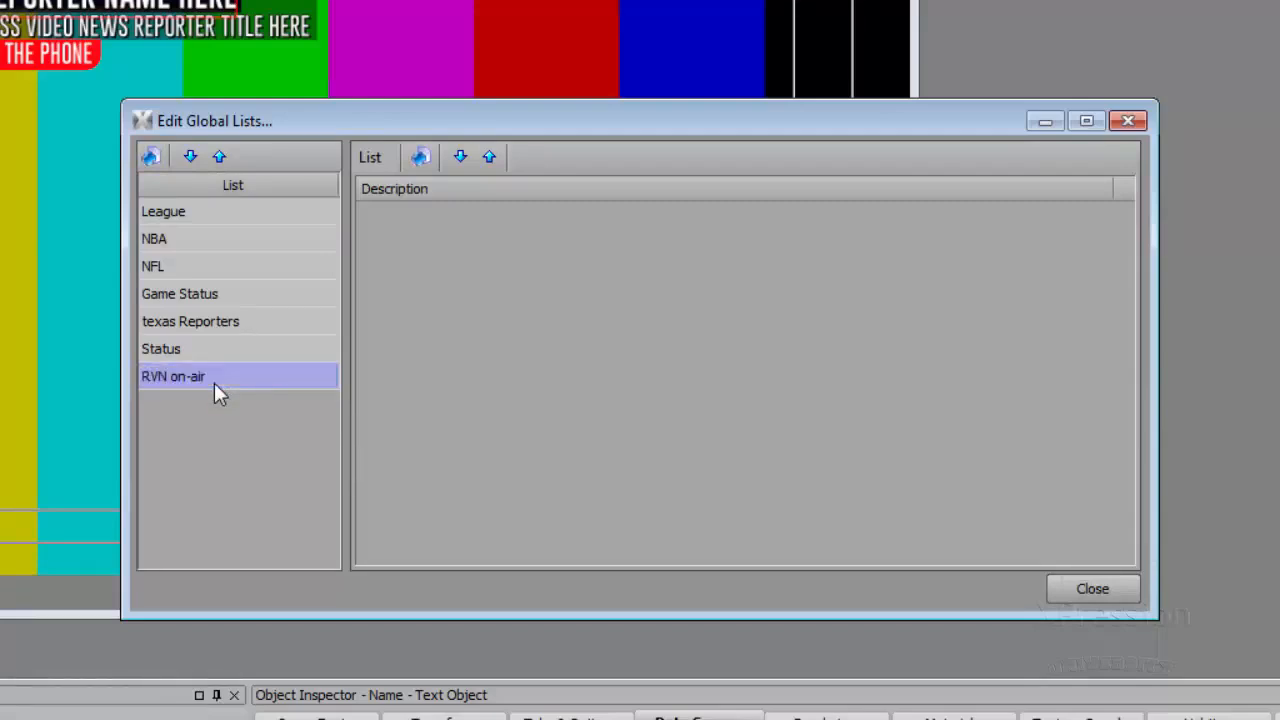
Step: Import 2015_ross_video_news_on-Air_talent.txt from the Headshots folder into the RVN on-air global list
left_click(369, 158)
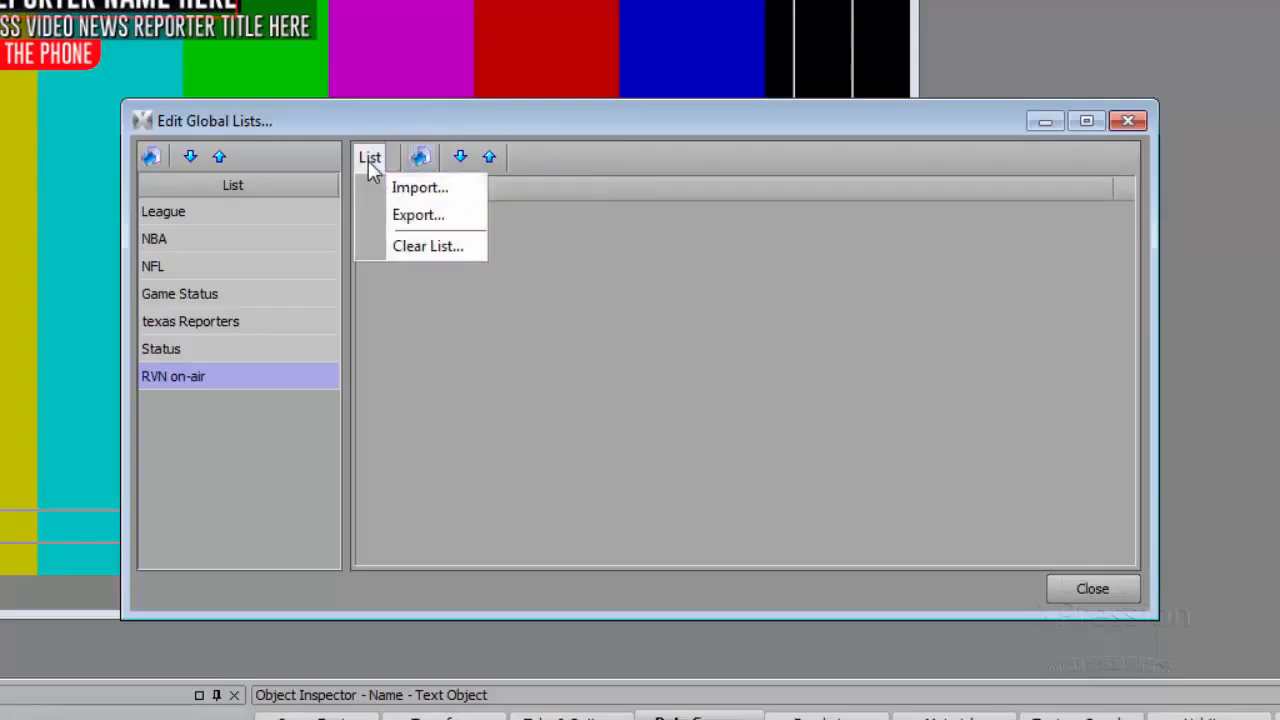
left_click(386, 195)
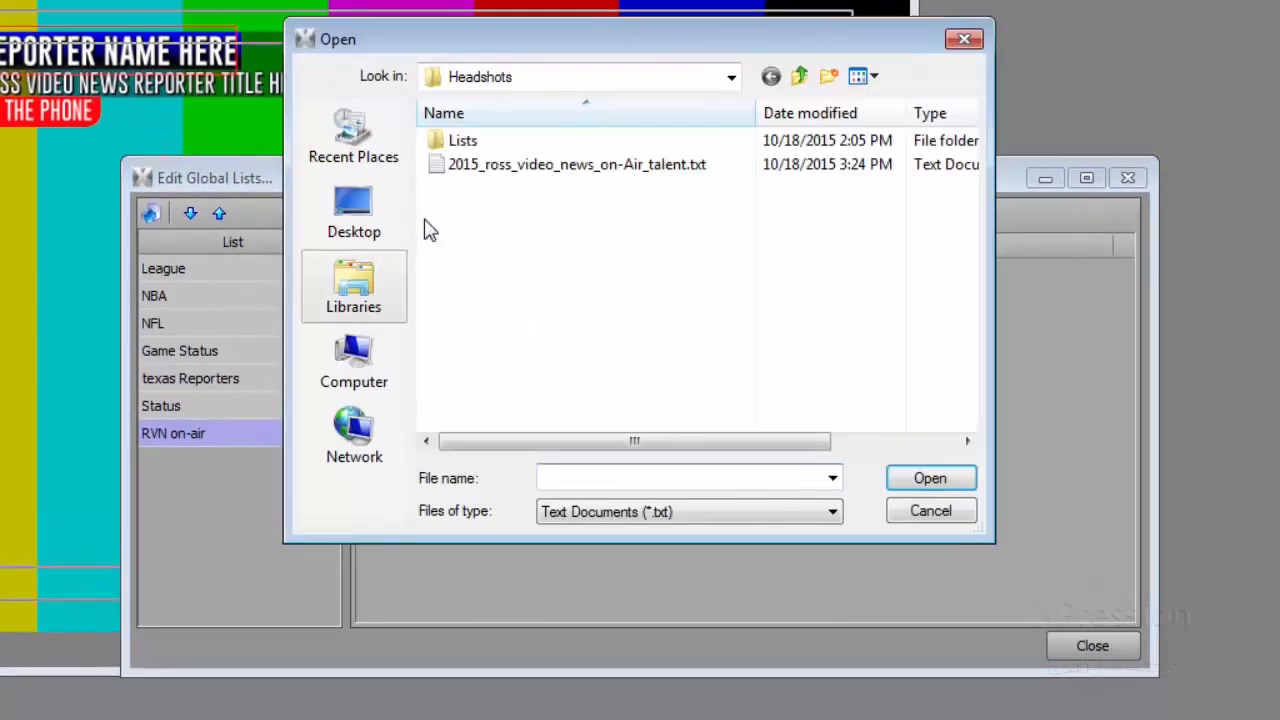
left_click(512, 175)
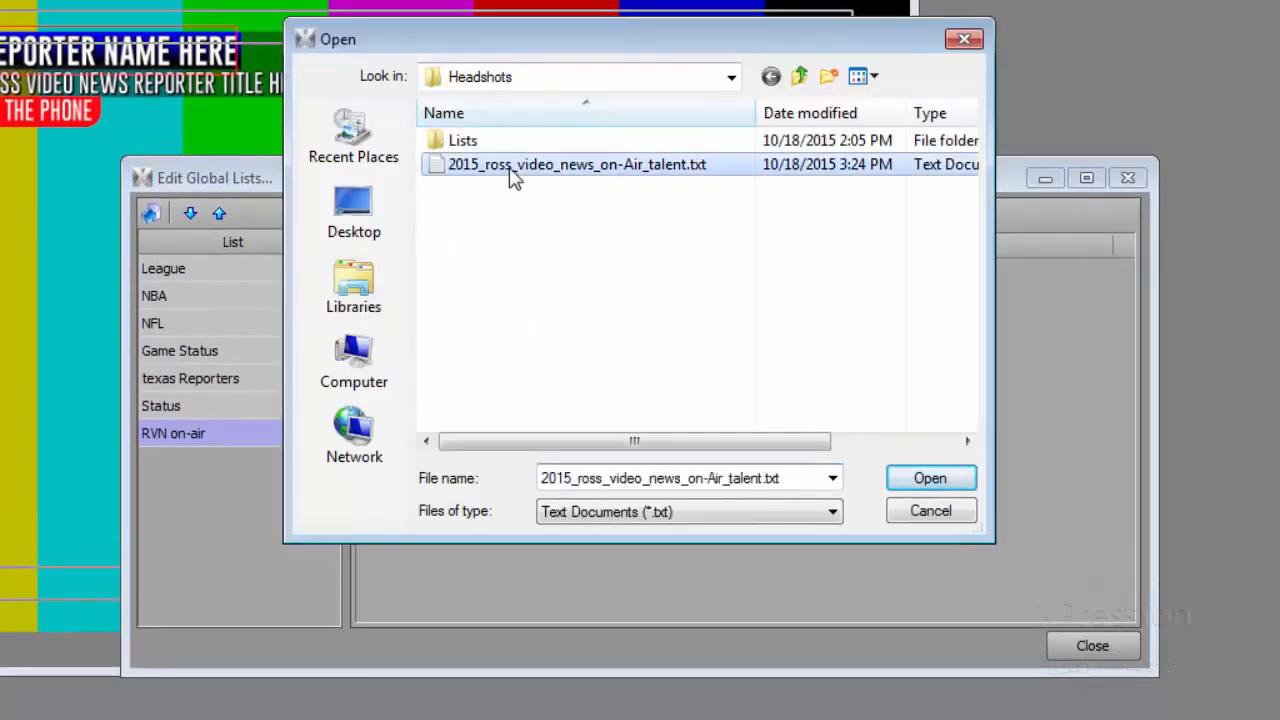
left_click(913, 485)
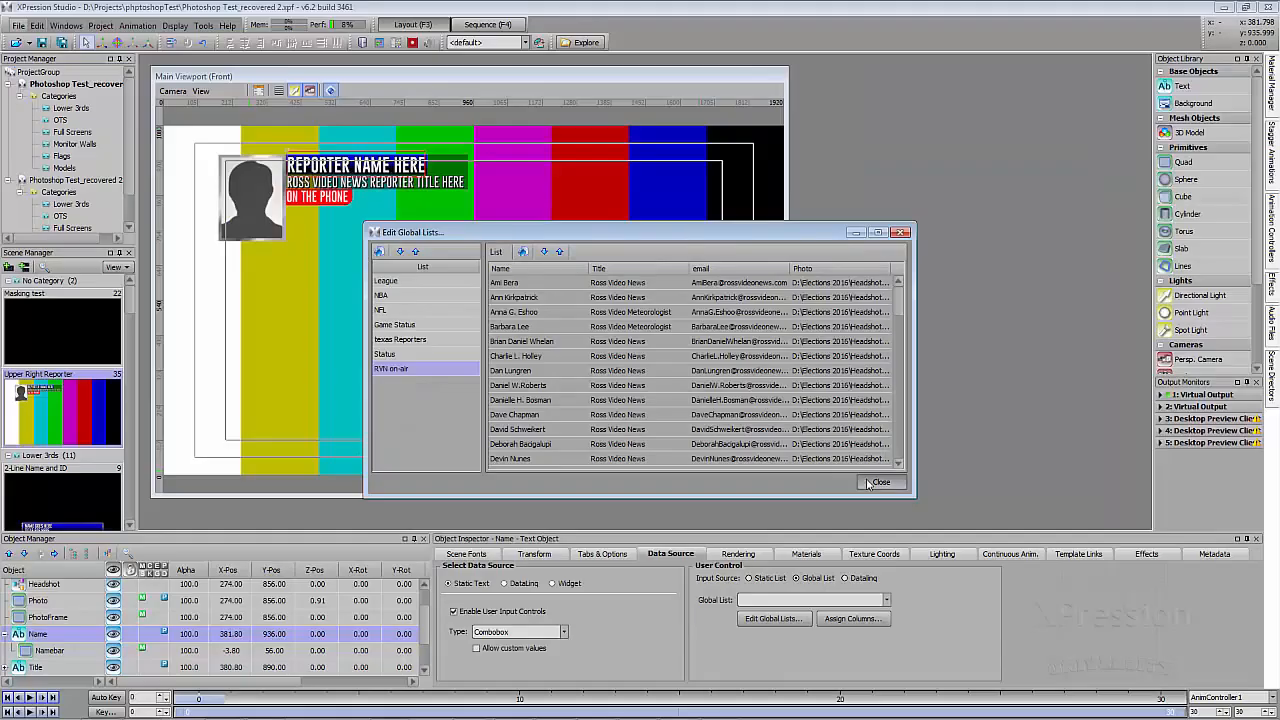
Step: Close the global lists editor and assign RVN on-air as the Name object's global list
left_click(868, 483)
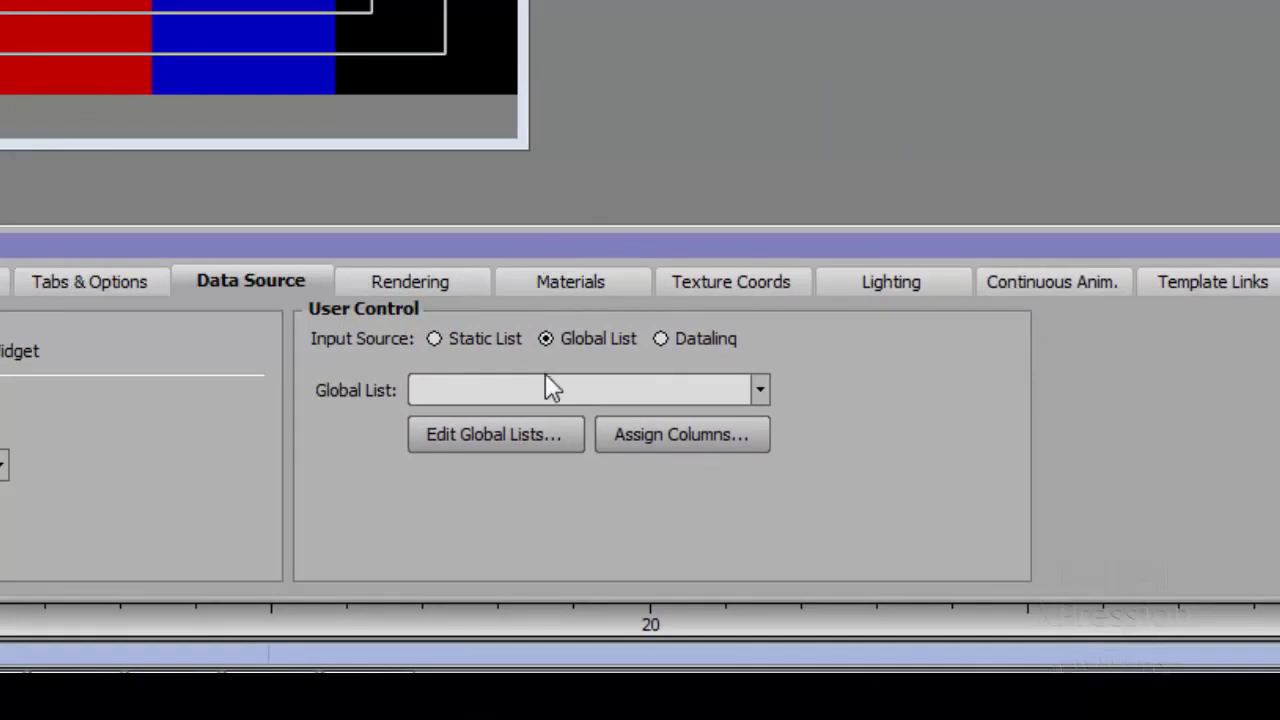
left_click(762, 390)
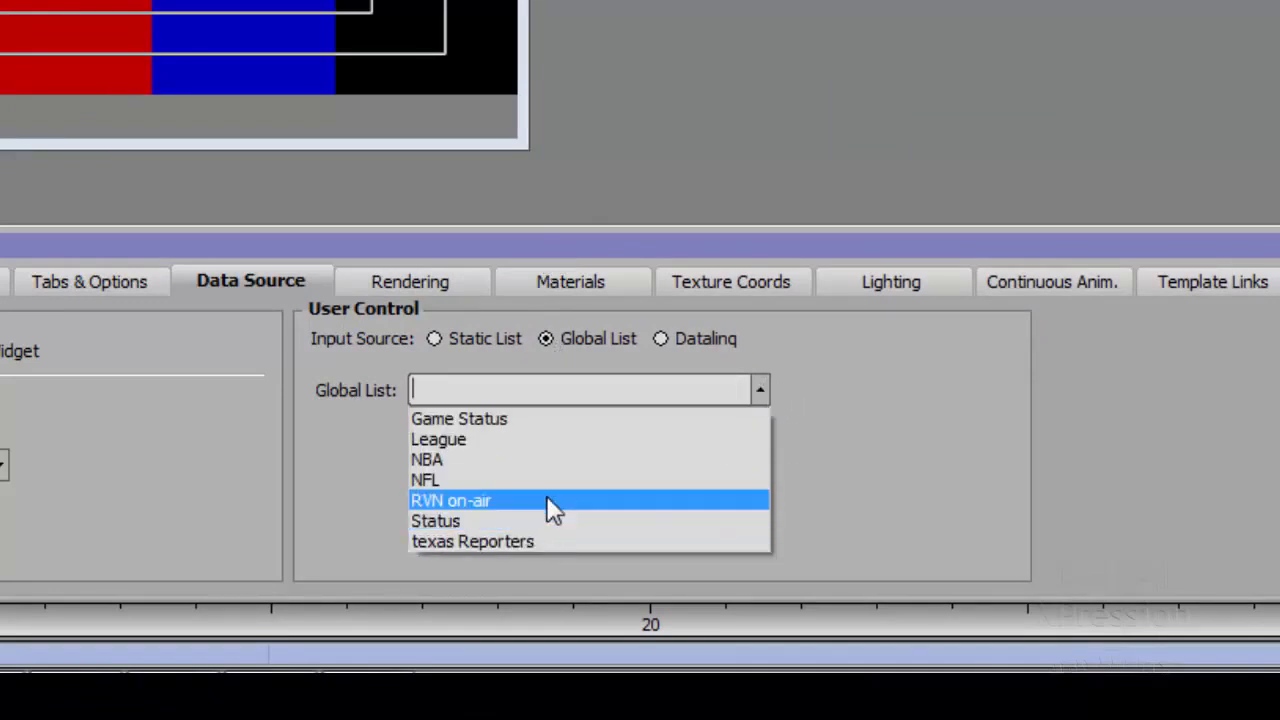
left_click(549, 500)
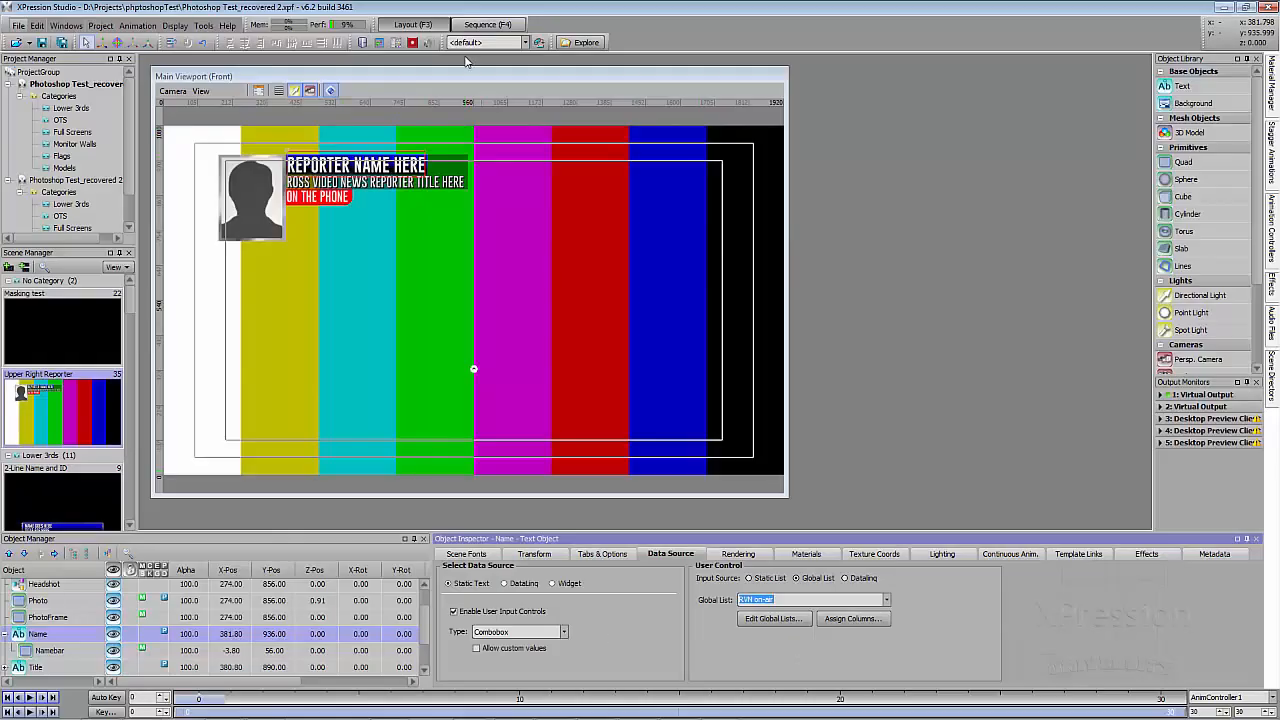
Step: Switch to the Sequence layout and add the Upper Right Reporter scene to Group 2 as a take item
left_click(477, 27)
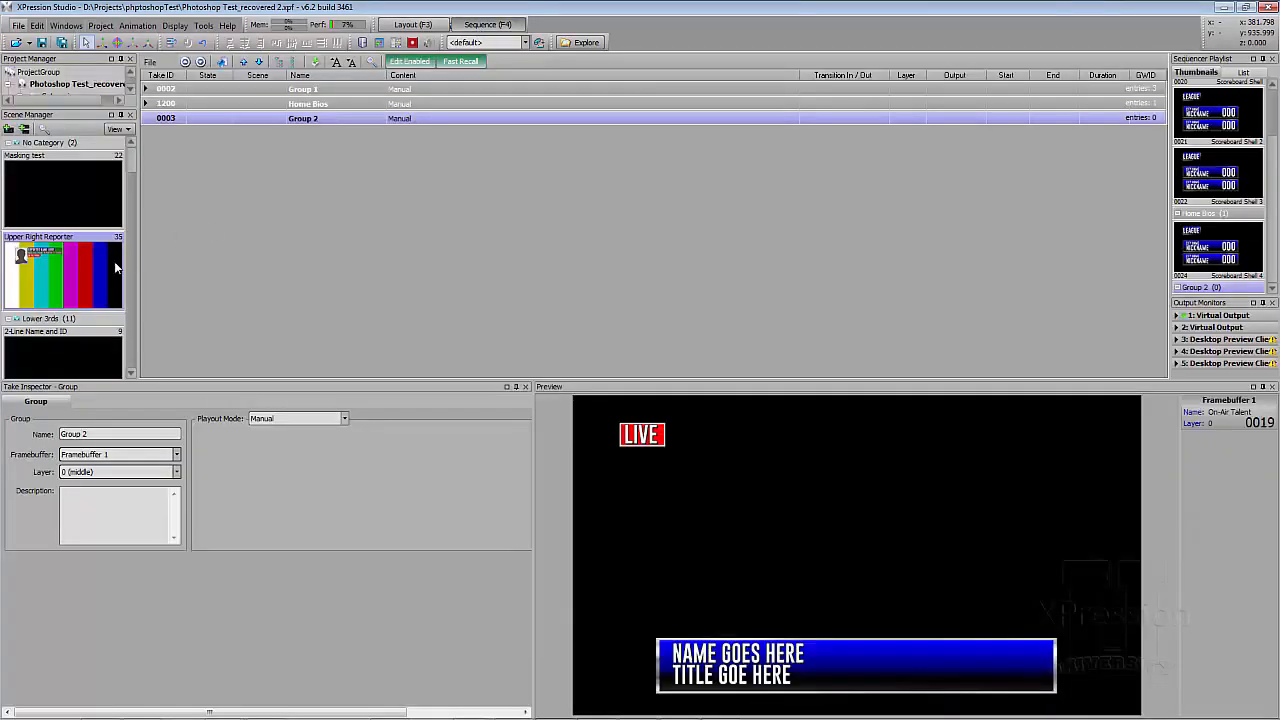
left_click(115, 267)
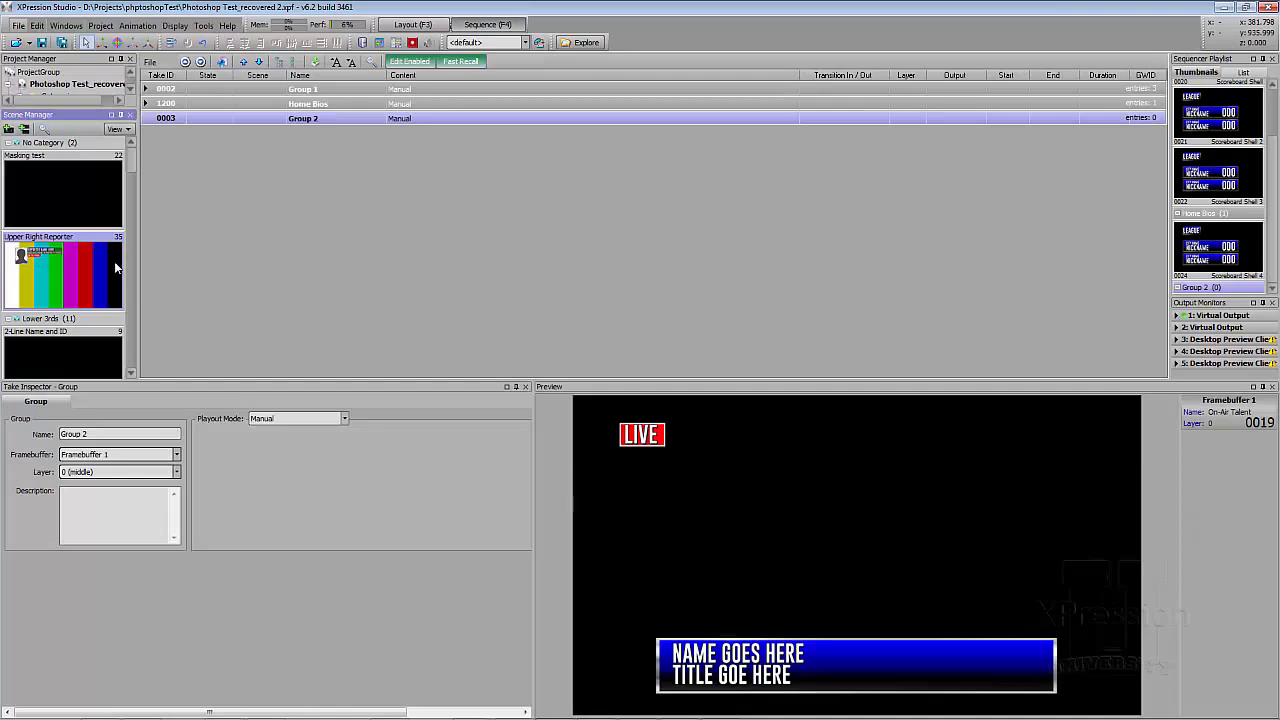
left_click_drag(108, 262, 225, 140)
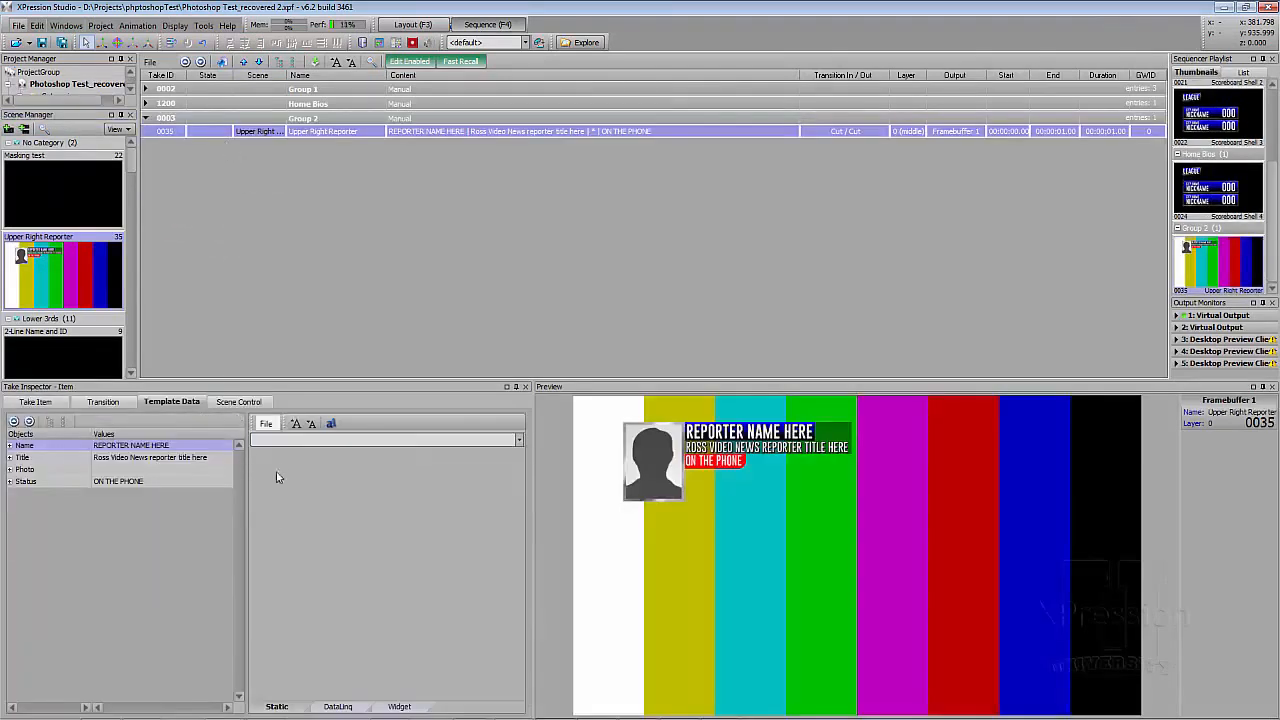
Step: Test the take's Name template data by choosing three different reporters in turn from the talent list
left_click(282, 442)
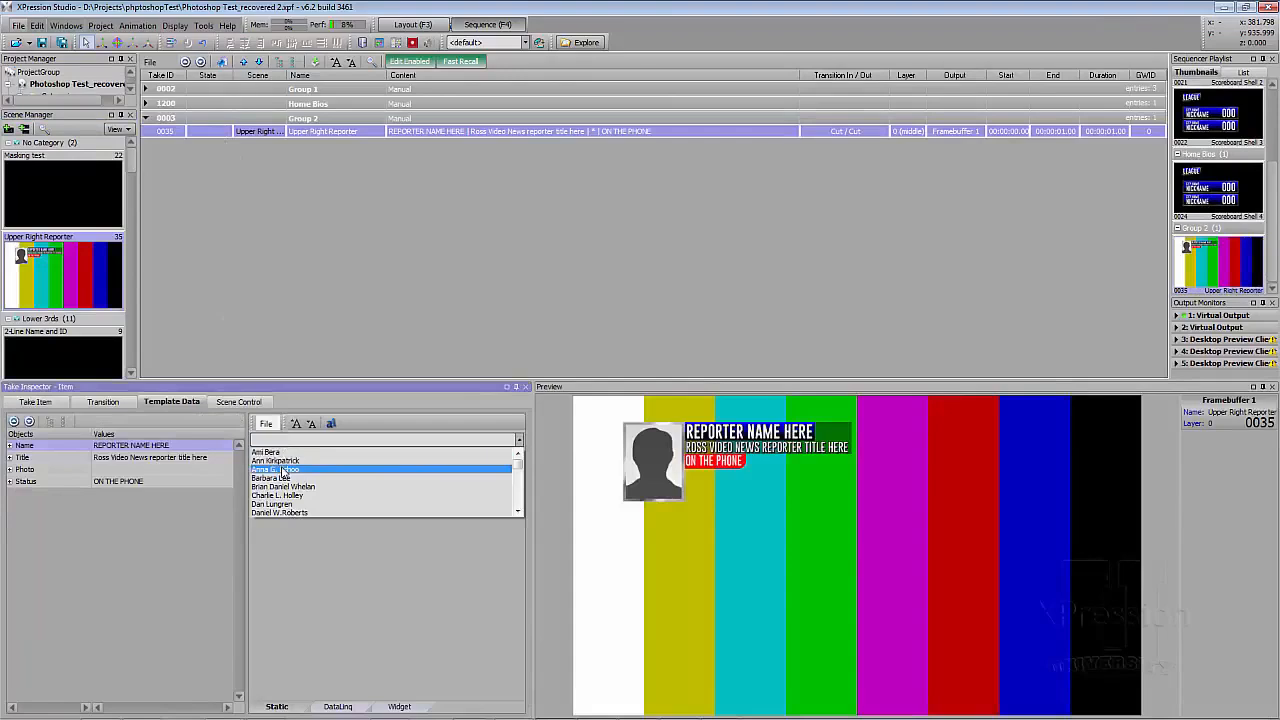
left_click(284, 470)
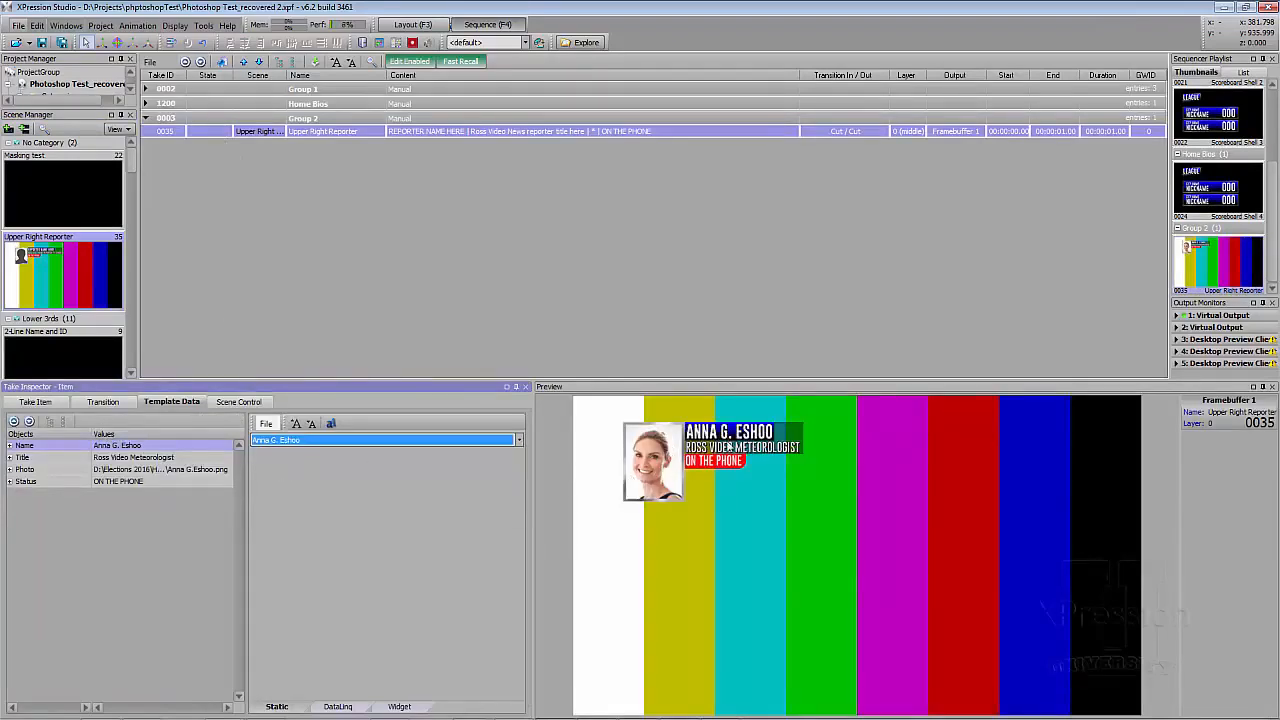
left_click(468, 442)
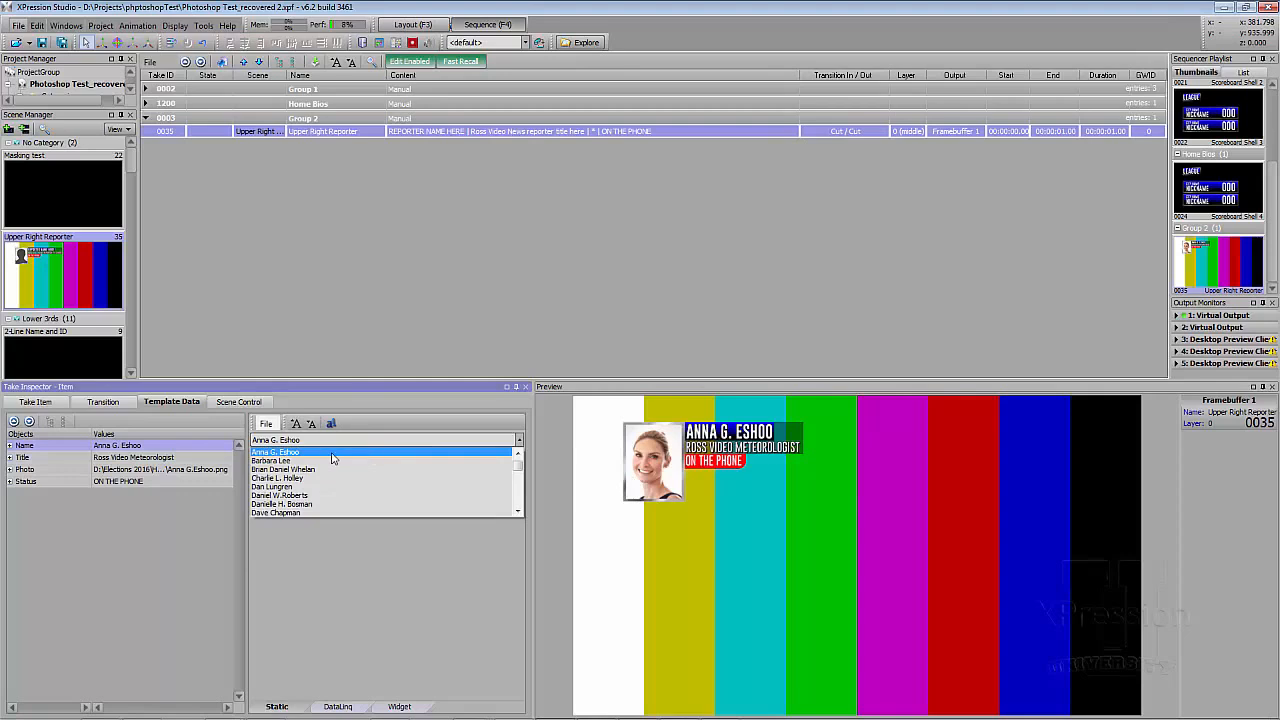
left_click(279, 496)
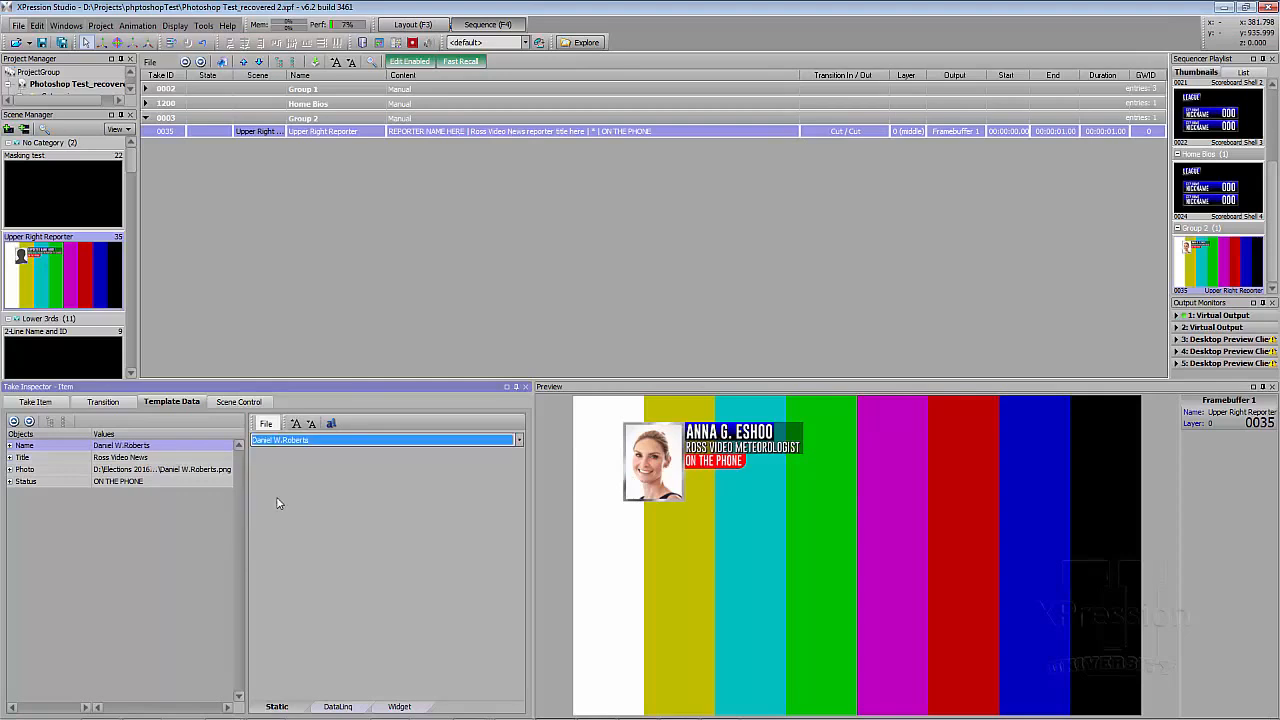
left_click(294, 440)
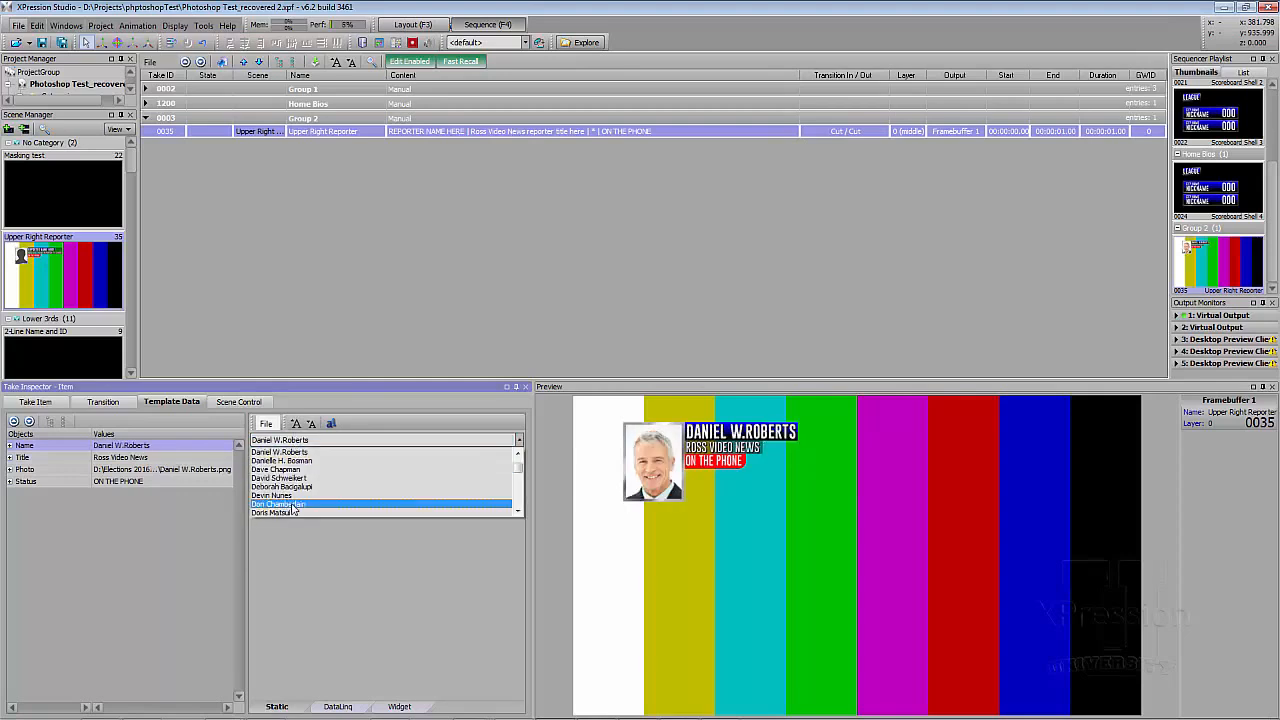
left_click(291, 513)
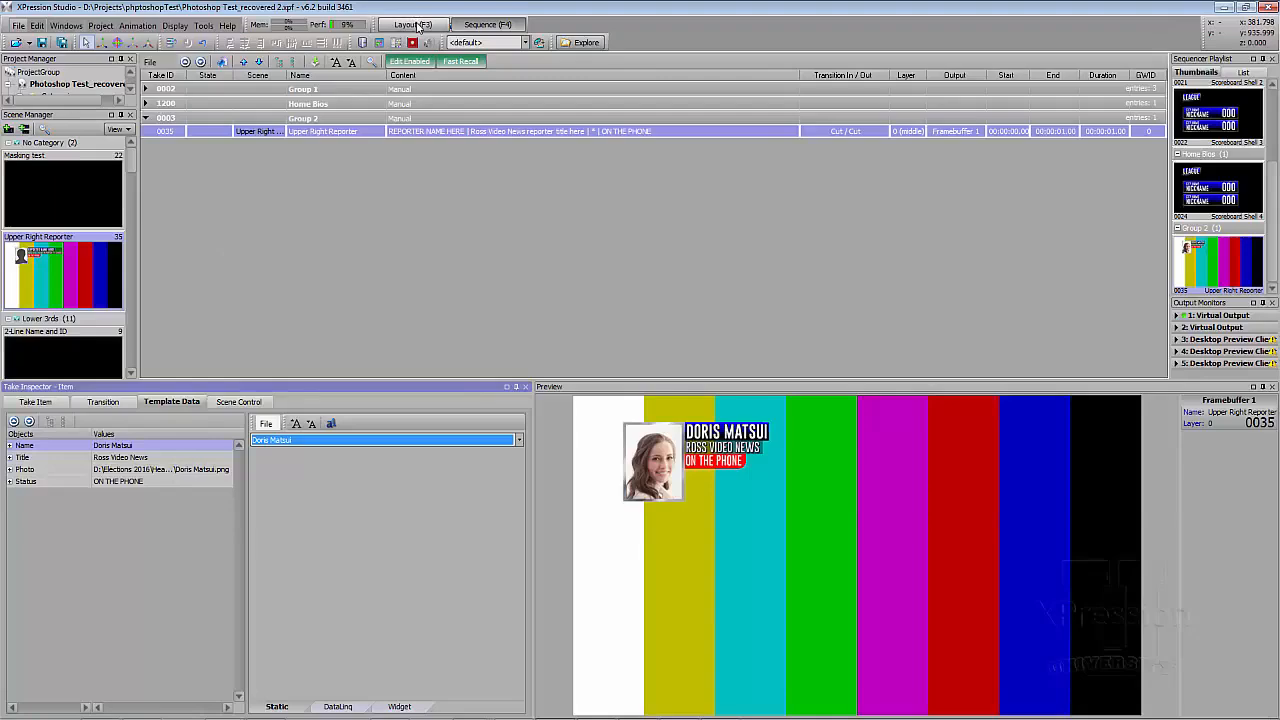
Step: Return to the scene Layout, select the Status text object and enable its user input controls with static text as the data source
left_click(418, 25)
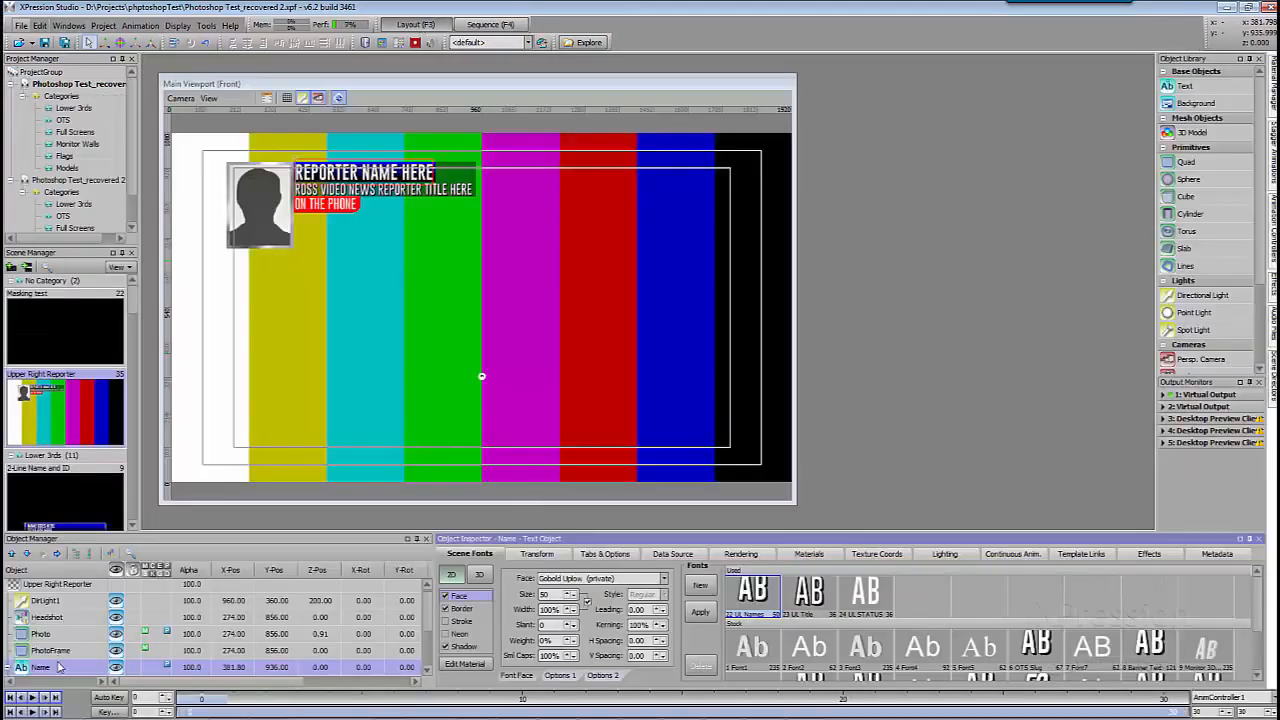
left_click(60, 667)
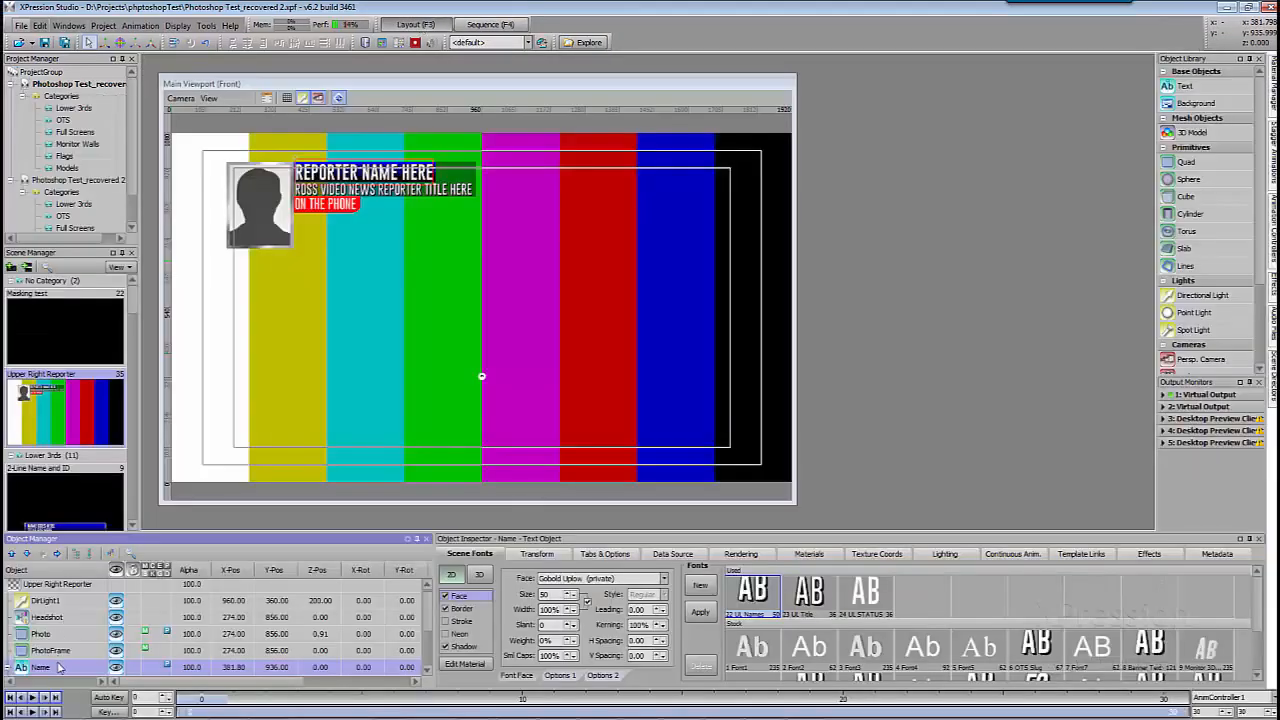
scroll(60, 662, "down", 2)
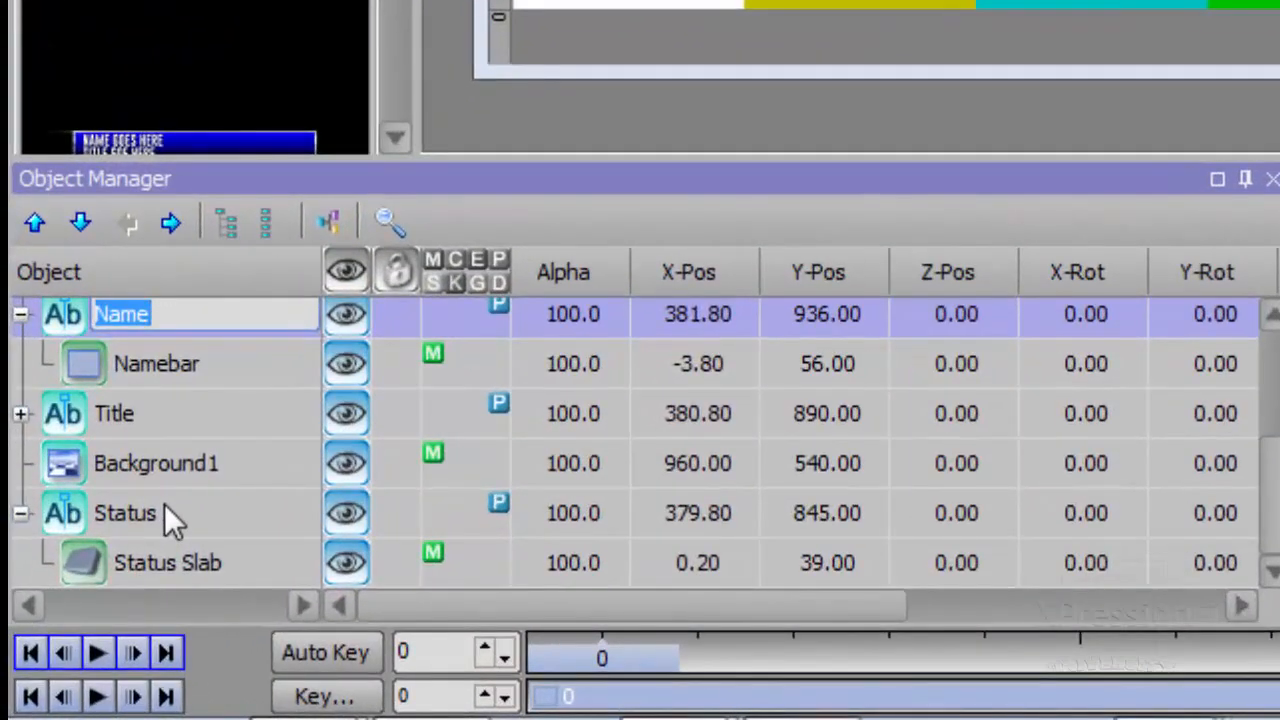
left_click(164, 508)
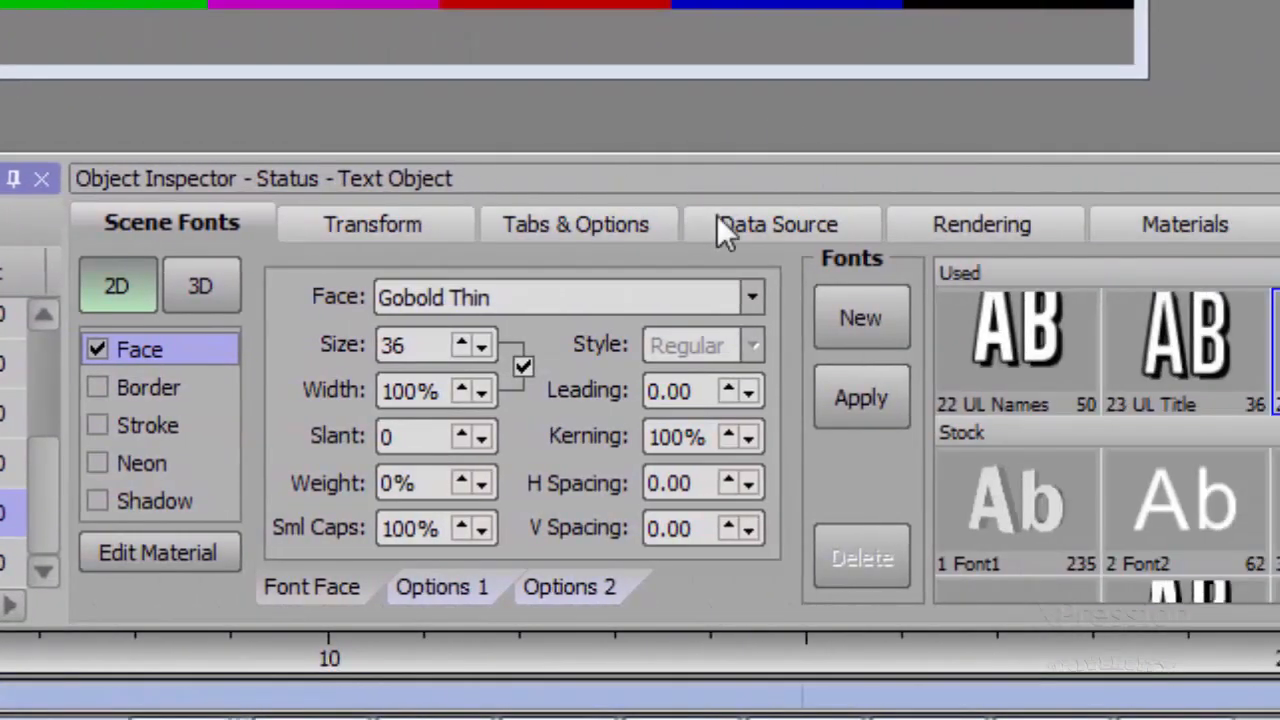
left_click(716, 215)
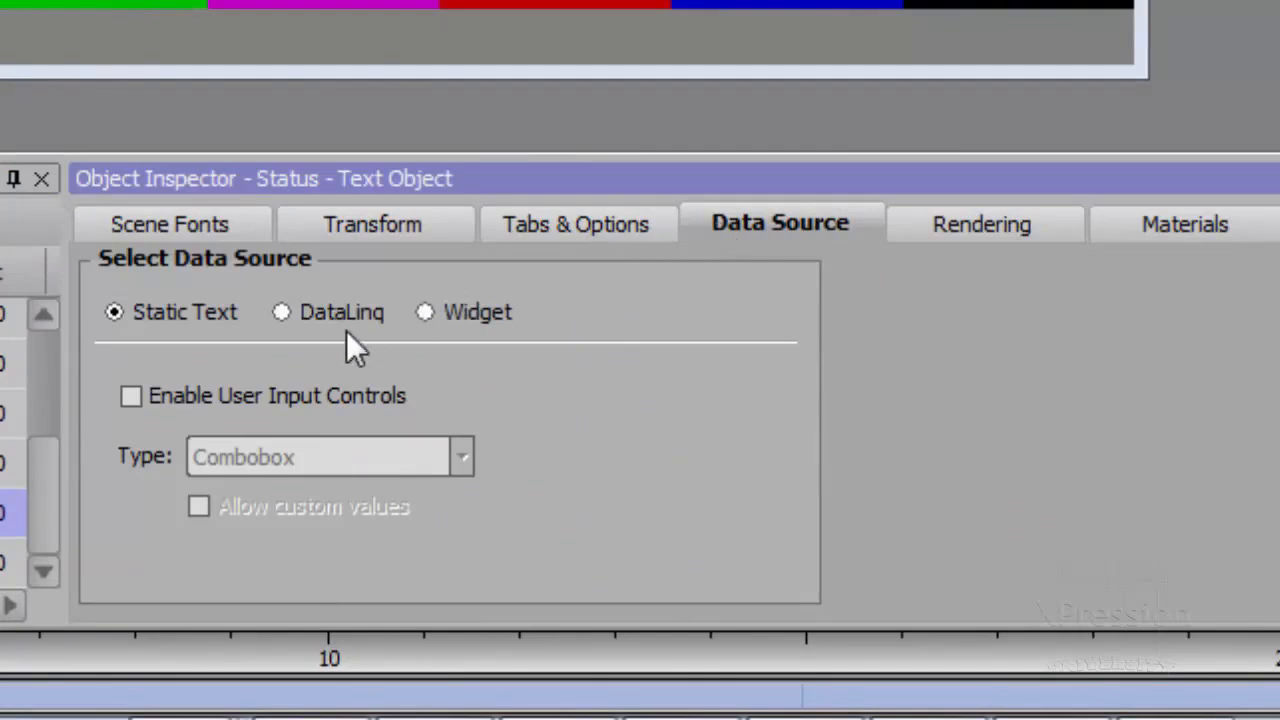
left_click(223, 400)
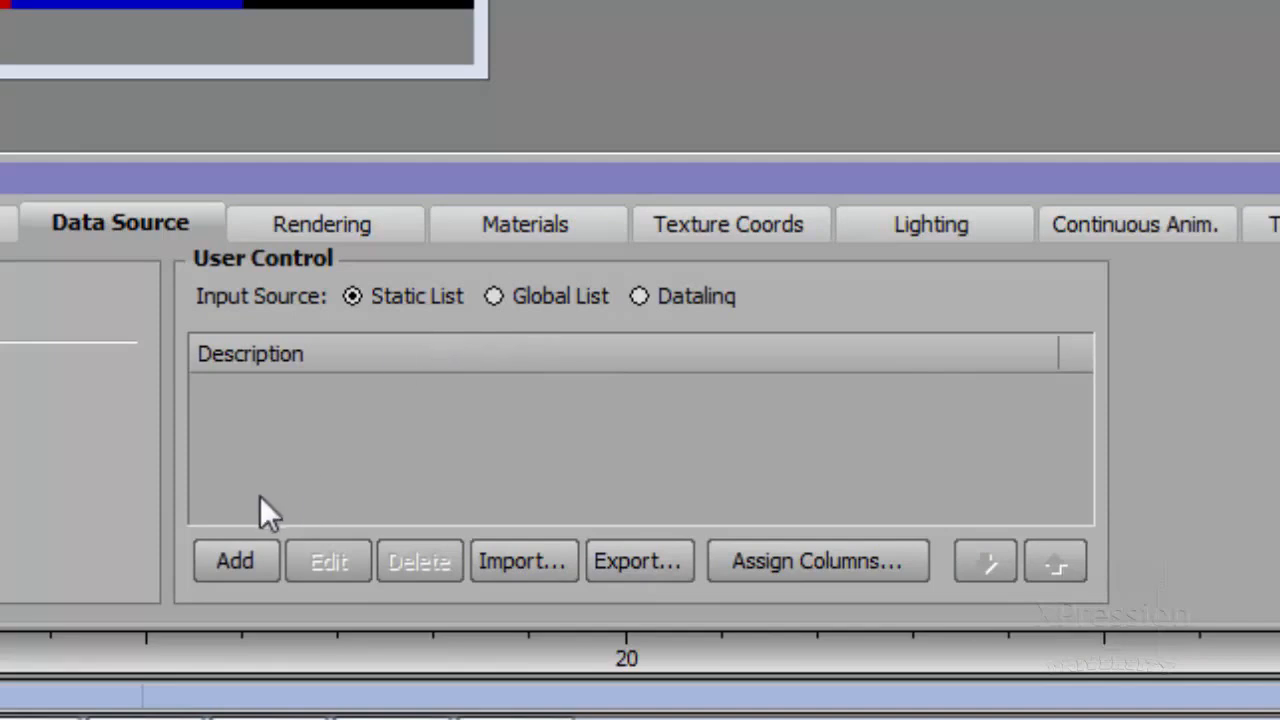
Step: Add the entries On the phone, Reporting, Recorded and Earlier to the Status object's static list
left_click(251, 550)
key("BackSpace")
type("On the phone")
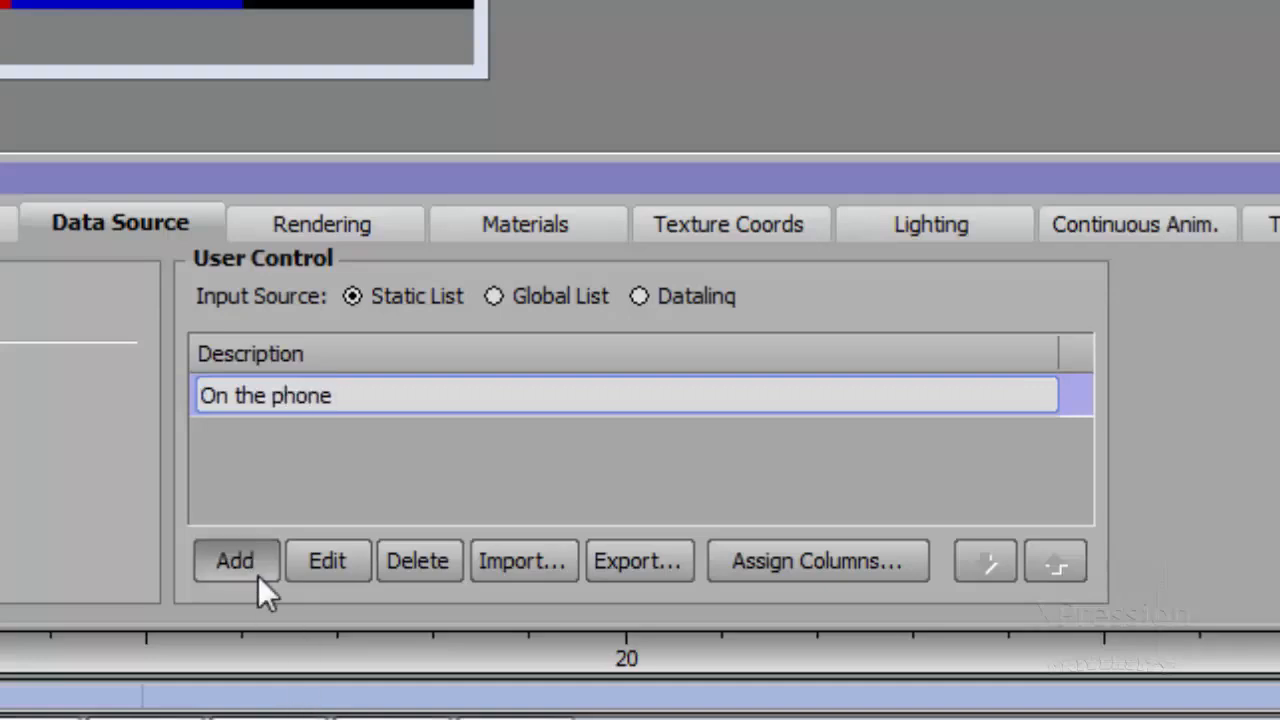
left_click(258, 572)
type("Reporting")
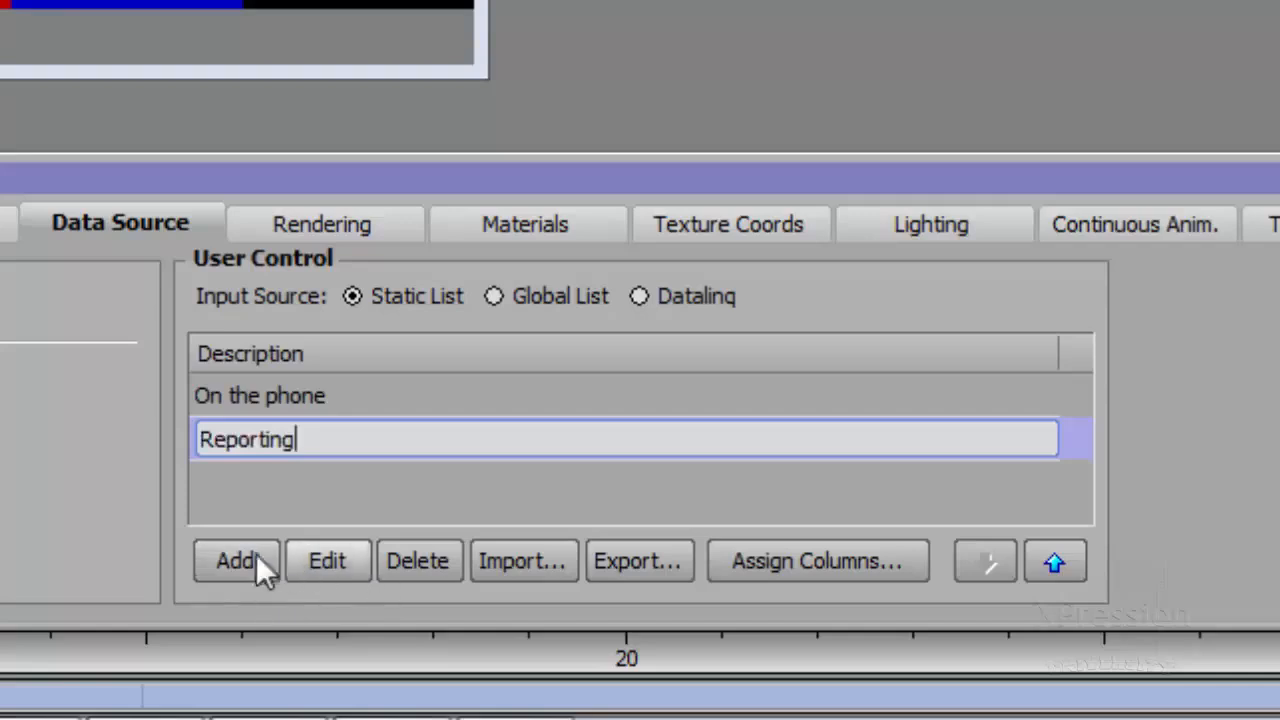
left_click(224, 554)
type("Recorded")
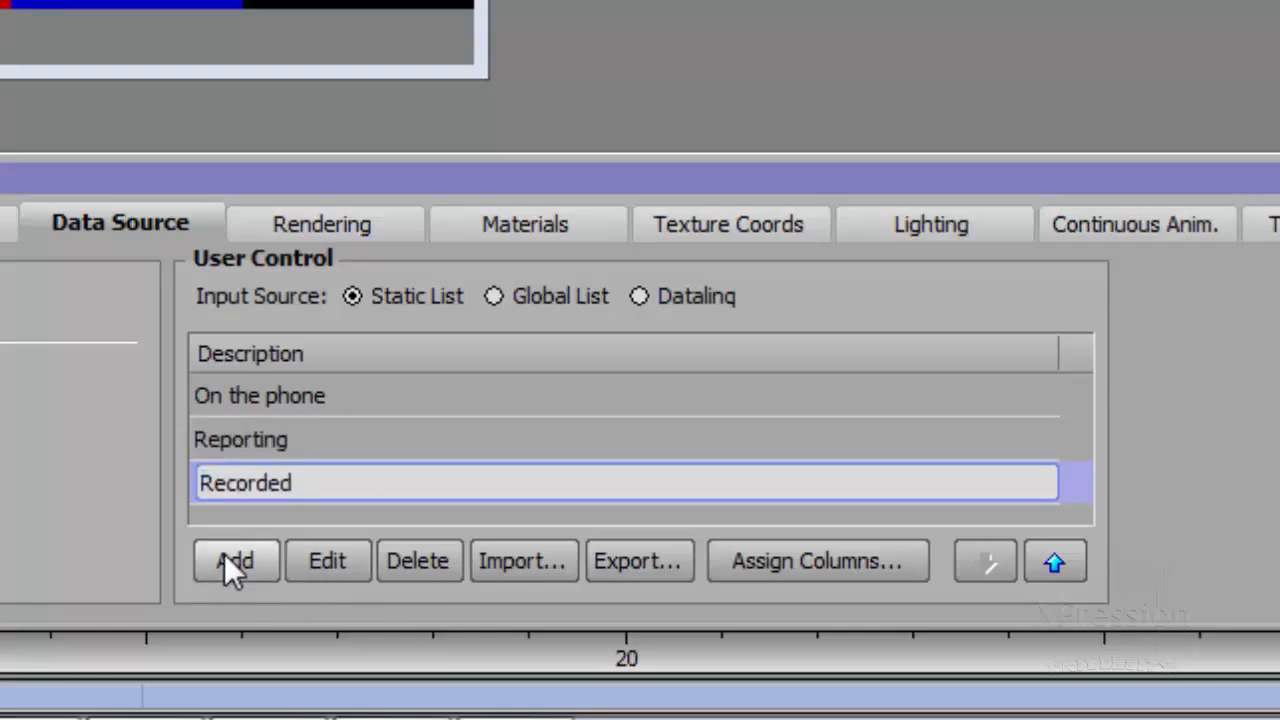
left_click(242, 572)
type("Earlier")
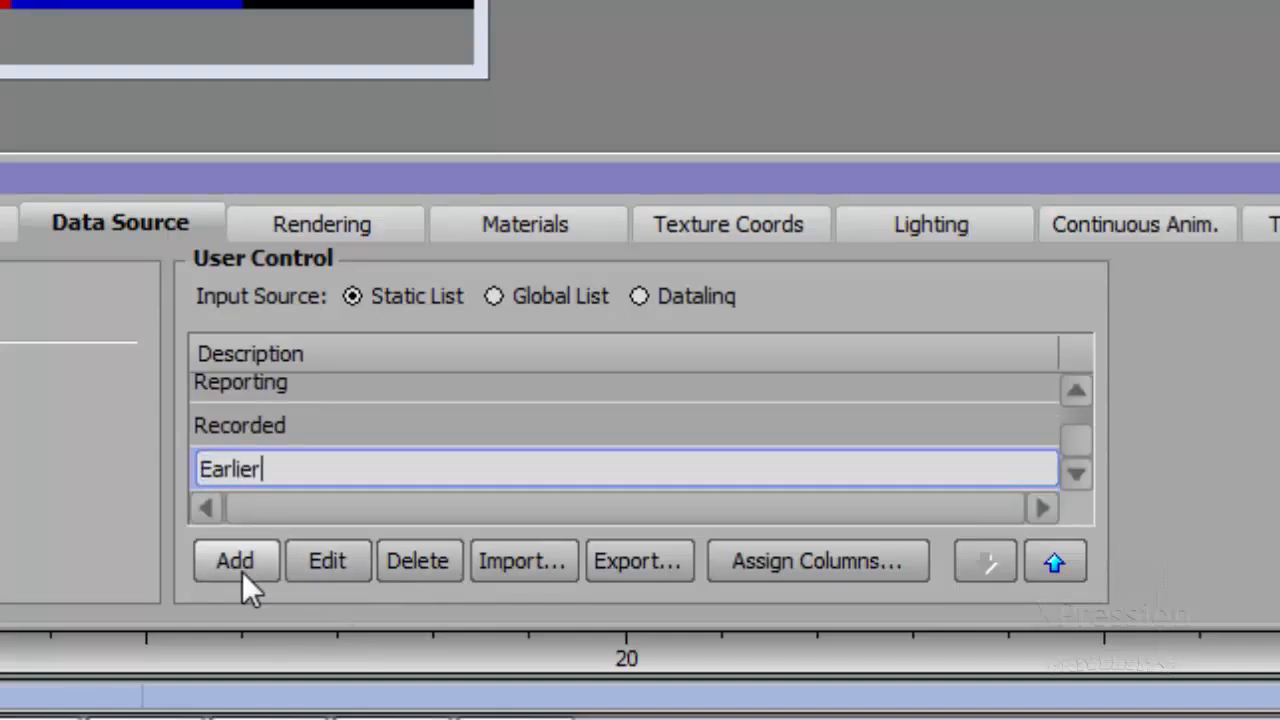
key("Return")
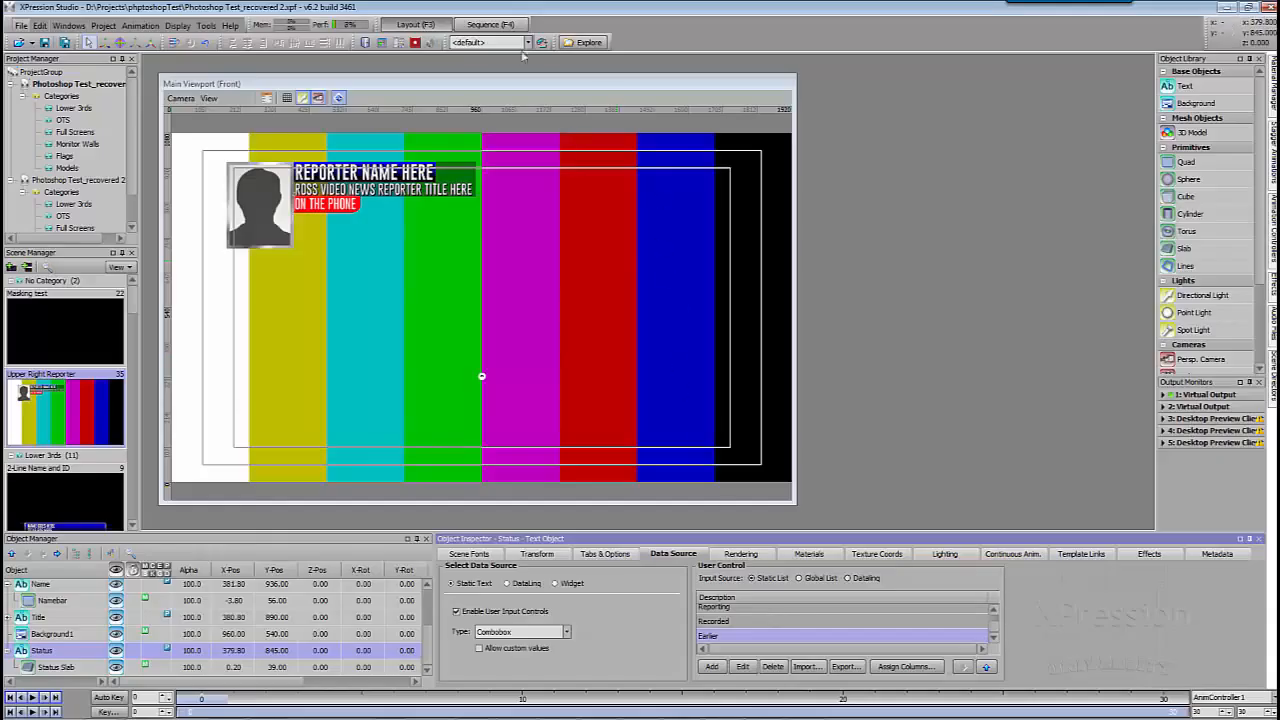
Step: In the Sequence layout, set the take's Status to Reporting, Recorded and Earlier in turn, then go back to the scene Layout
left_click(489, 24)
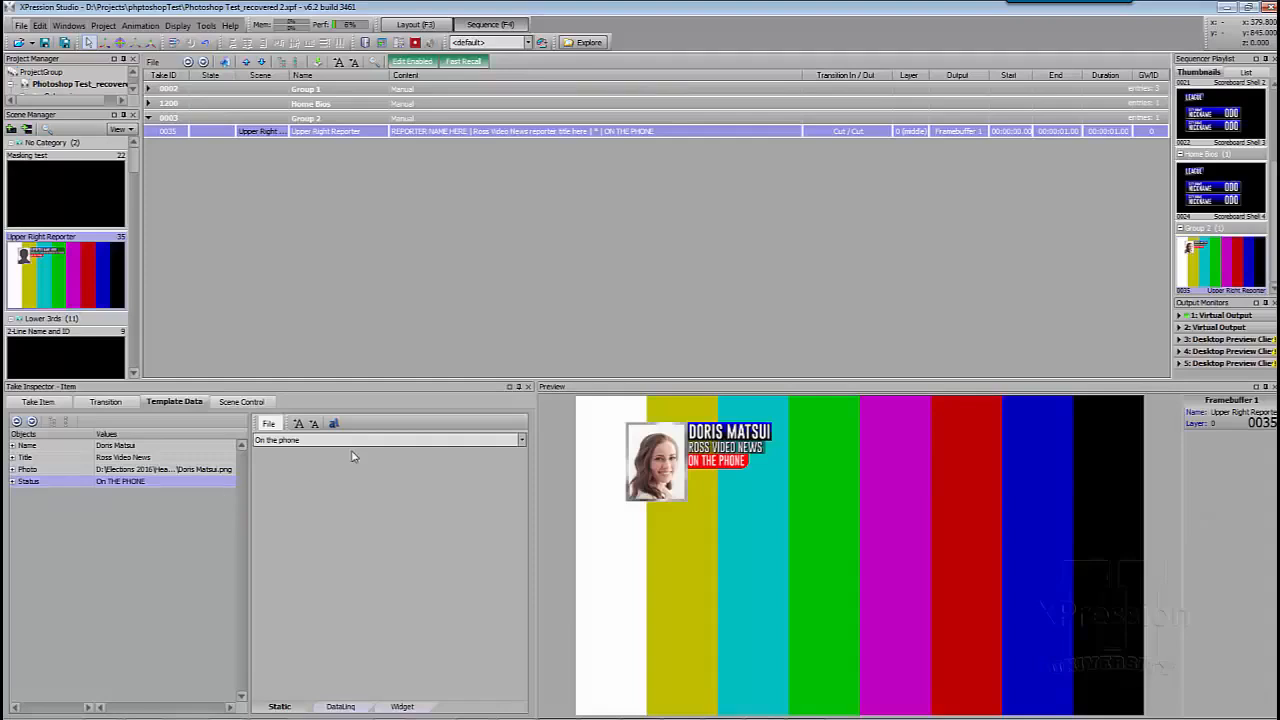
left_click(352, 445)
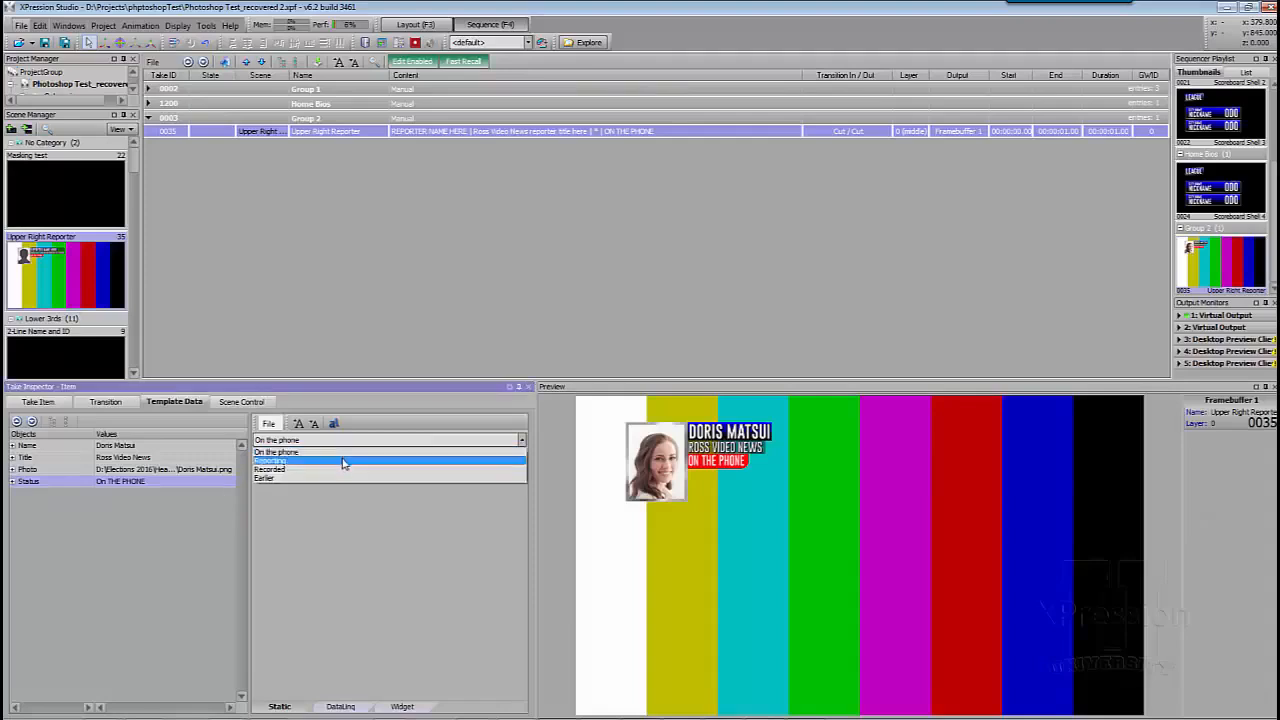
left_click(342, 462)
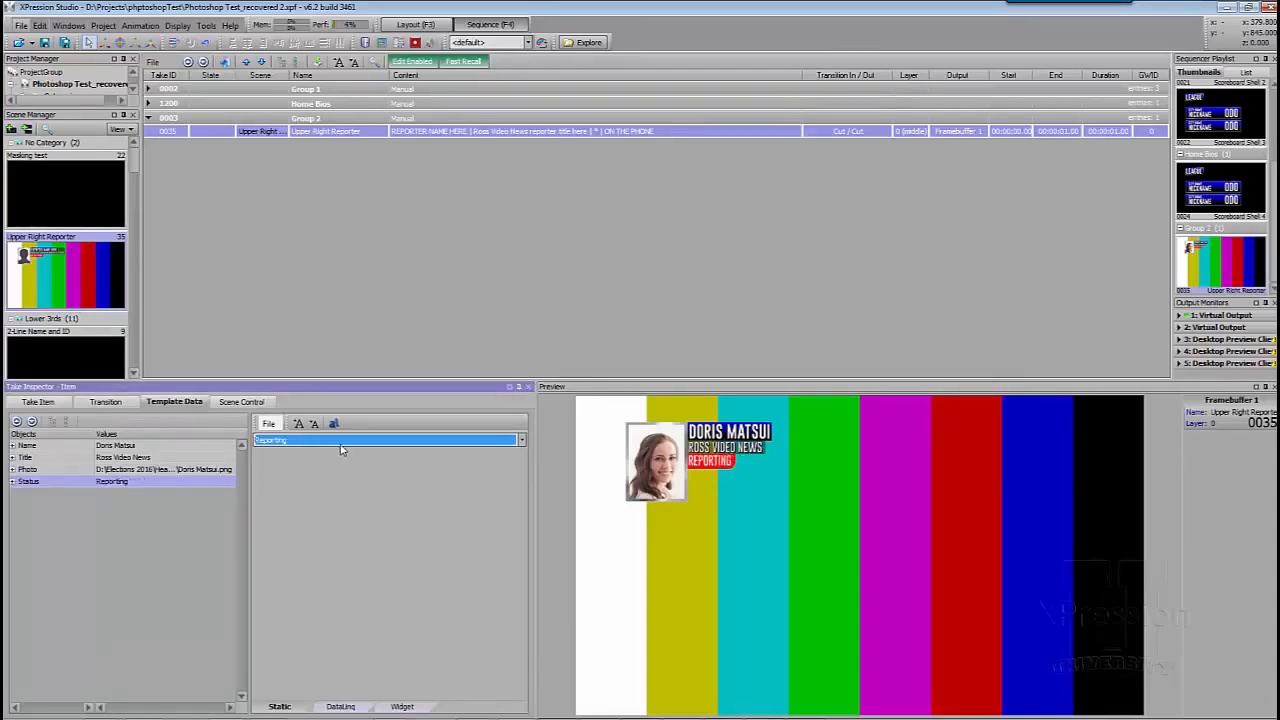
left_click(343, 442)
left_click(330, 469)
left_click(335, 444)
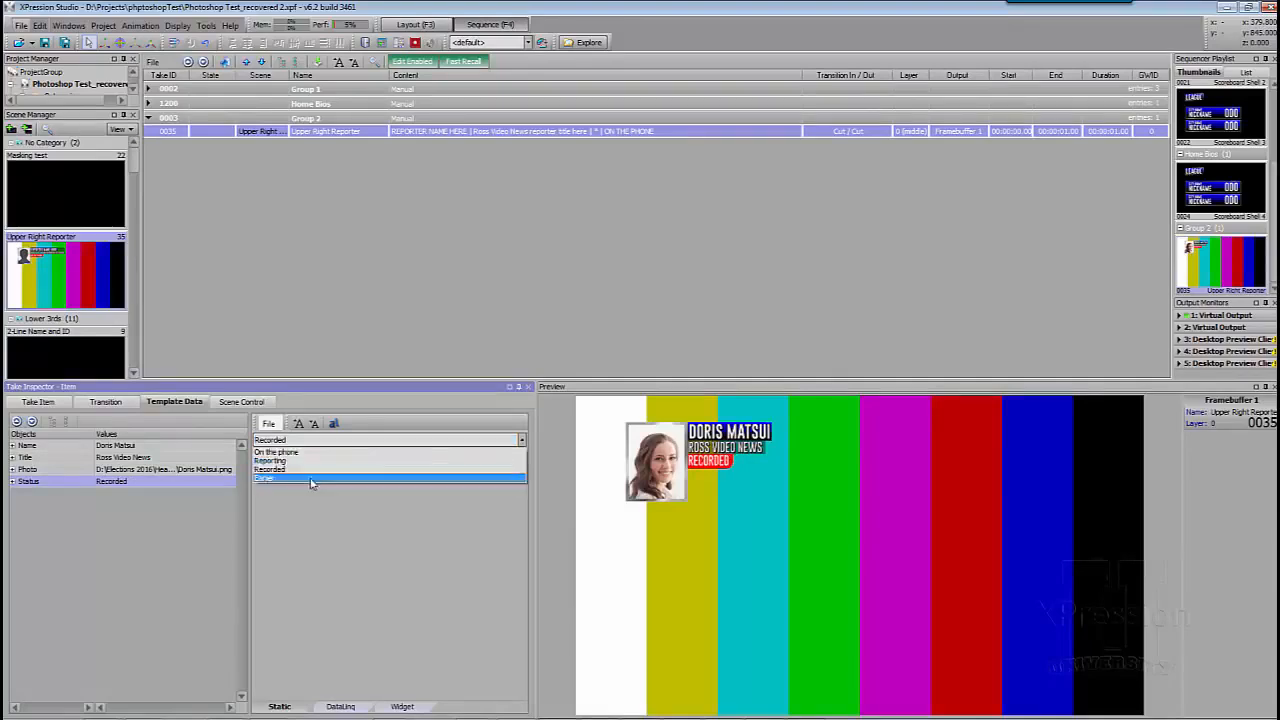
left_click(311, 482)
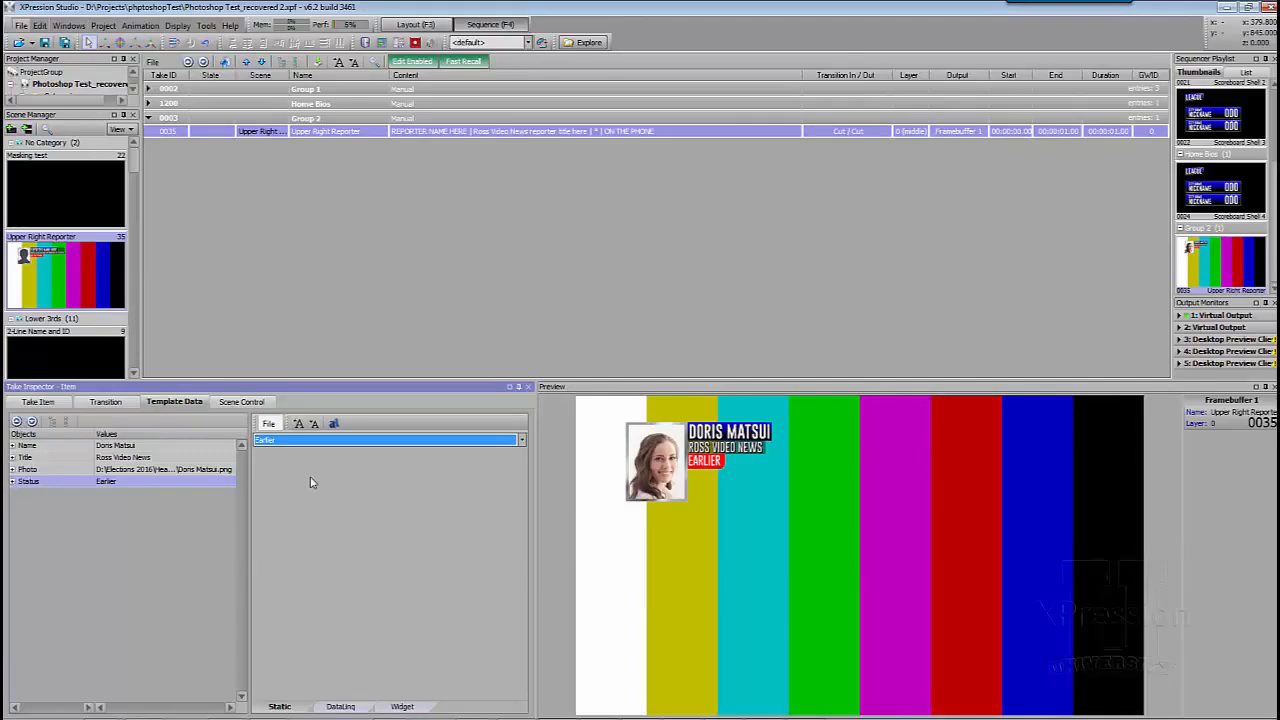
left_click(425, 25)
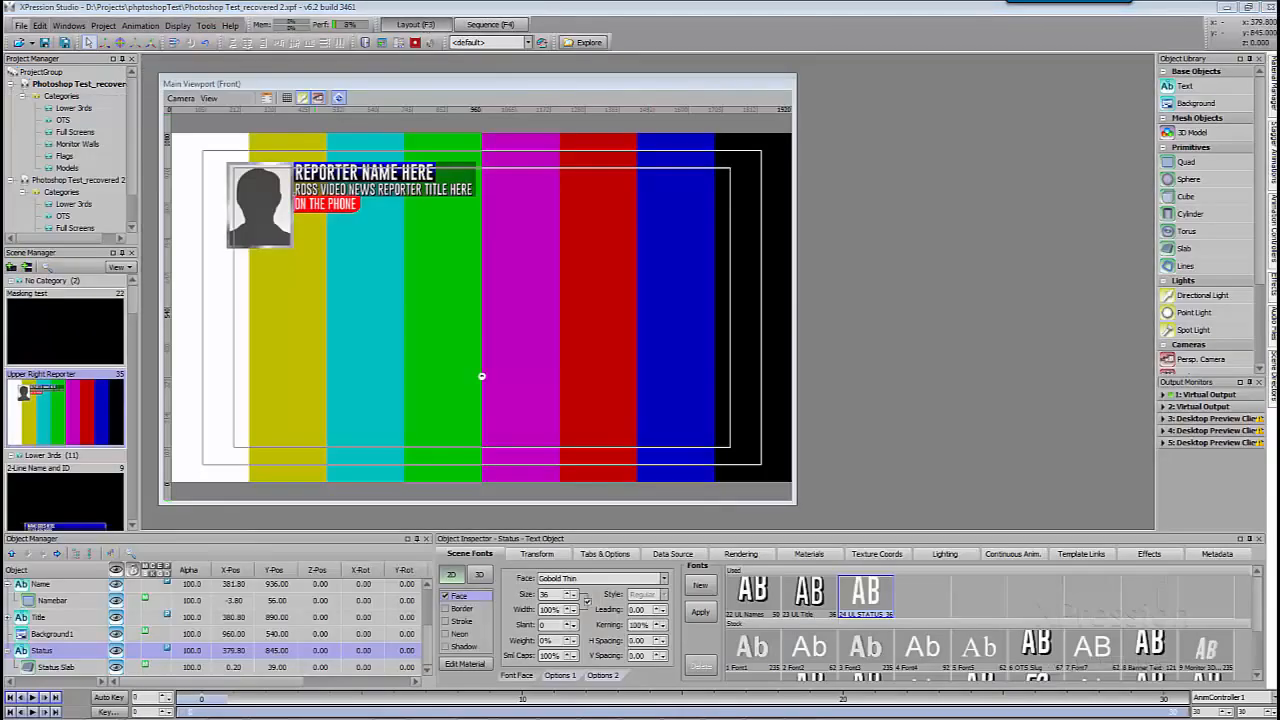
Step: Open the On-Air Talent scene, then switch to XPression DataLinq Server and add a new ADODB DataLinq Source
left_click_drag(132, 293, 142, 339)
left_click(89, 401)
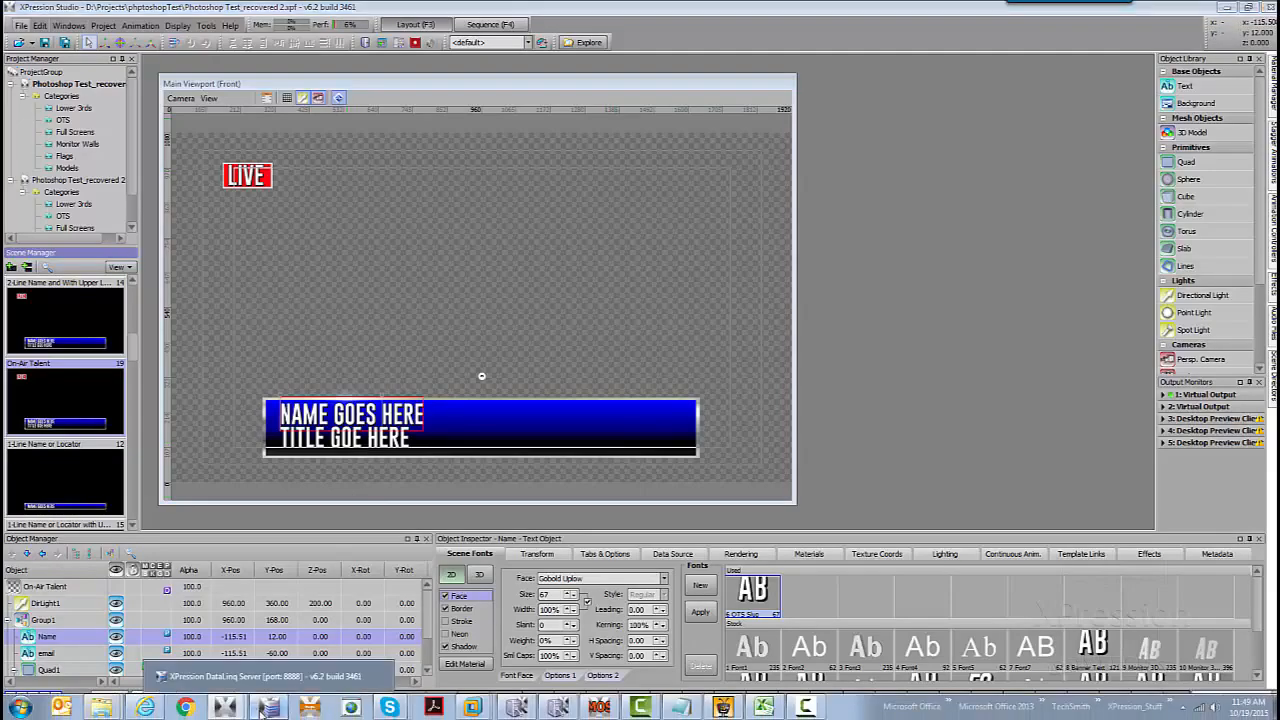
left_click(262, 708)
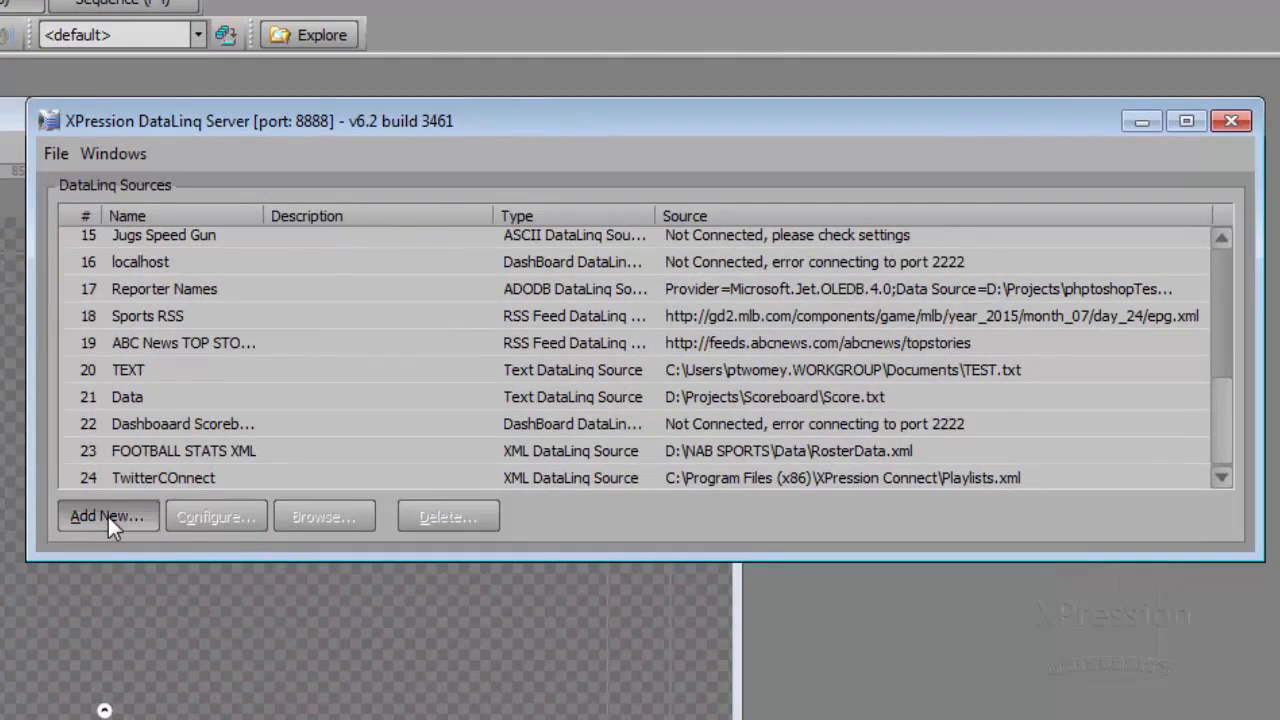
left_click(108, 516)
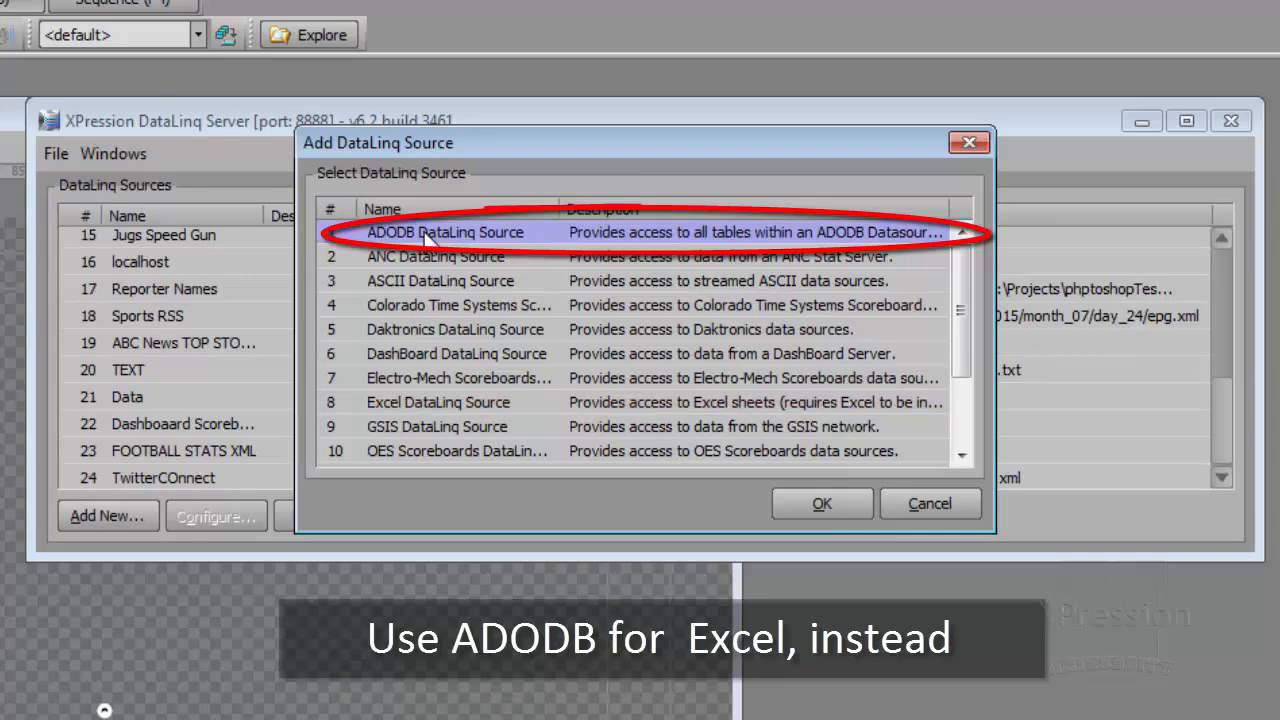
left_click(821, 505)
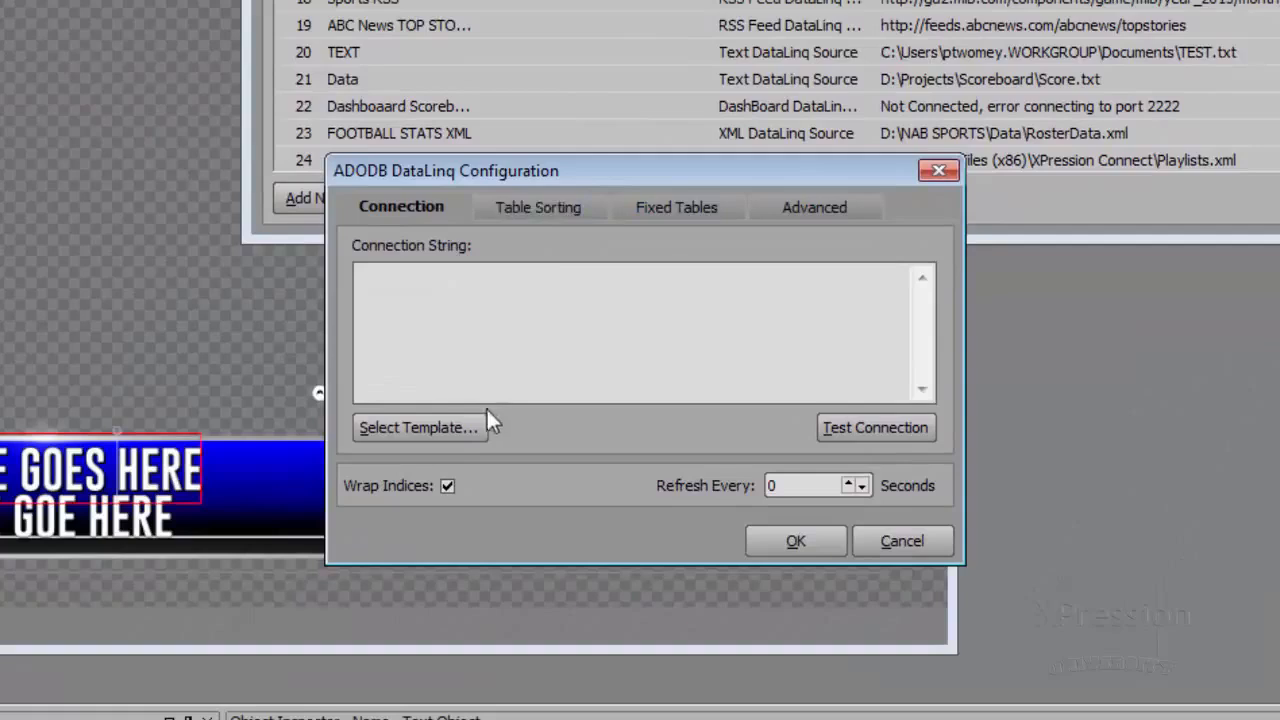
Step: Load the Excel (XLSX) template as the source's connection string and select its [ExcelFile] placeholder, including the brackets
left_click(422, 435)
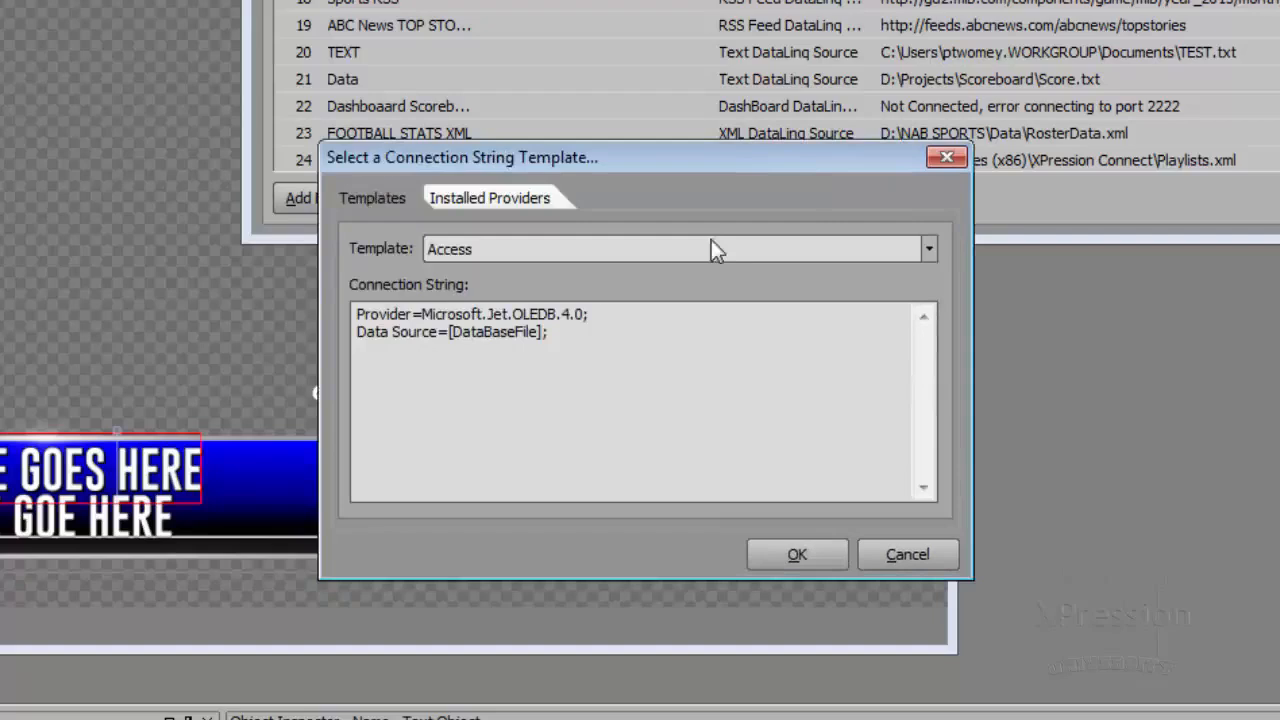
left_click(927, 250)
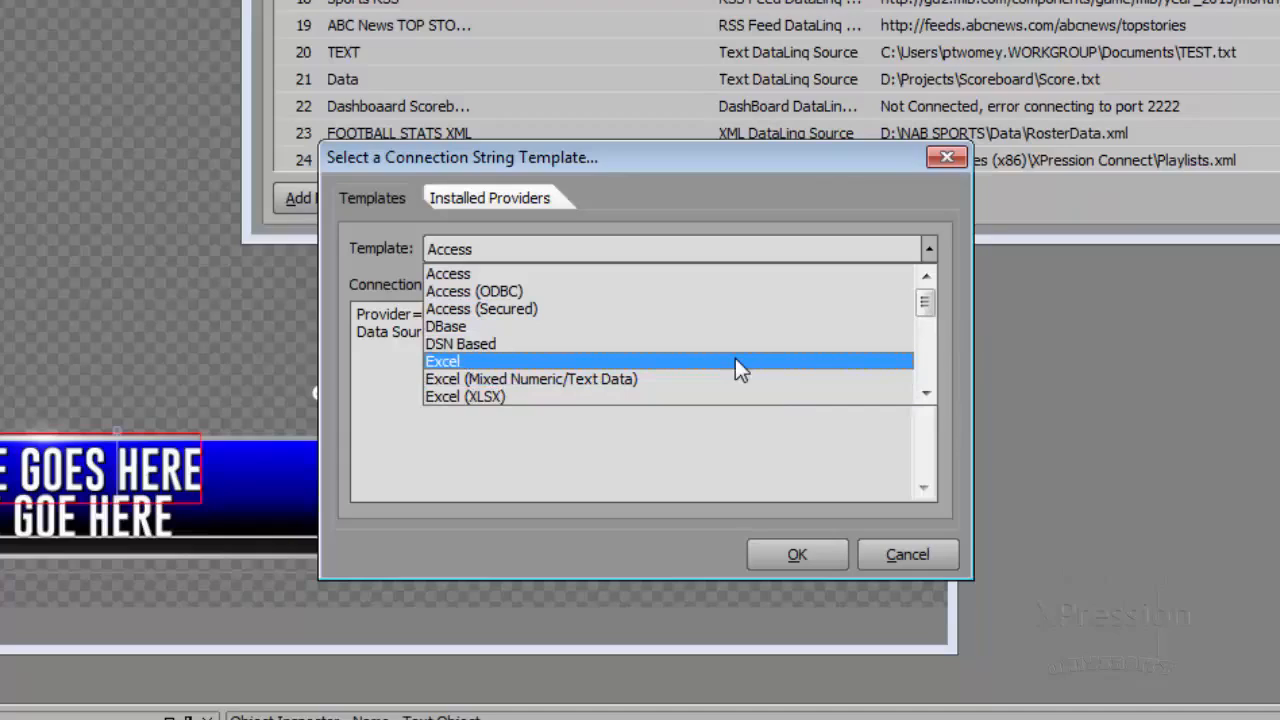
left_click(537, 398)
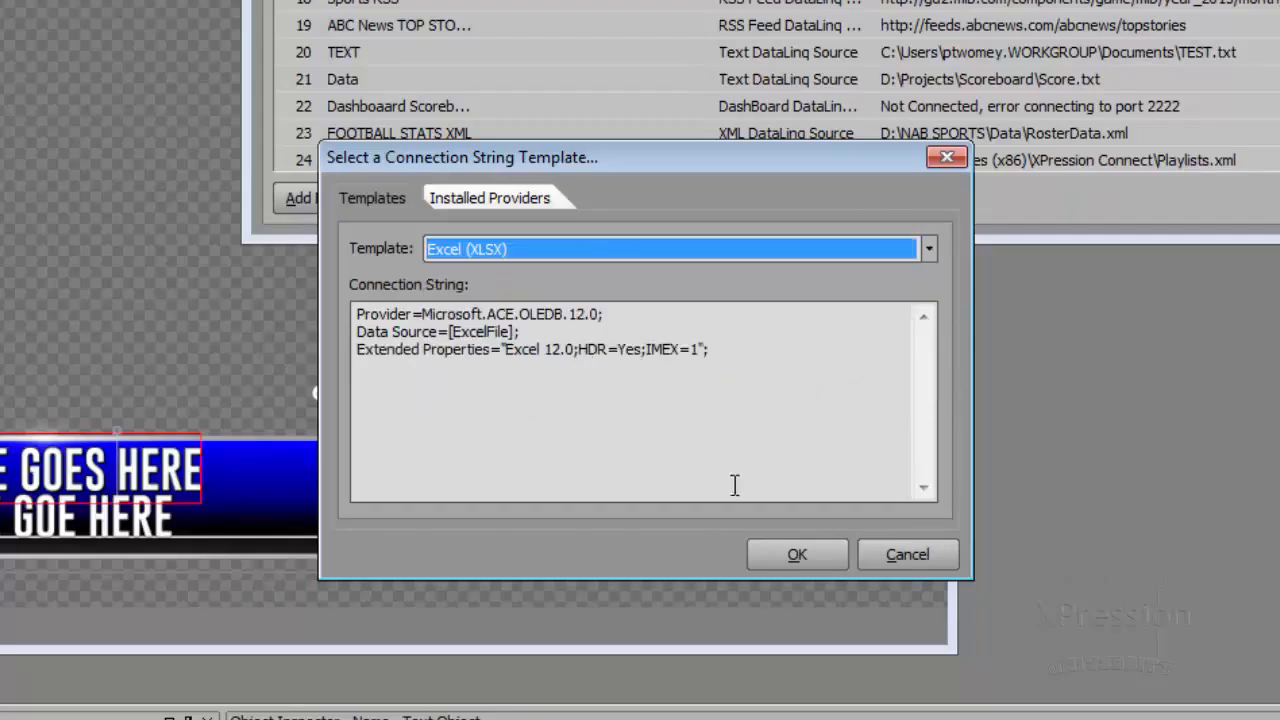
left_click(780, 553)
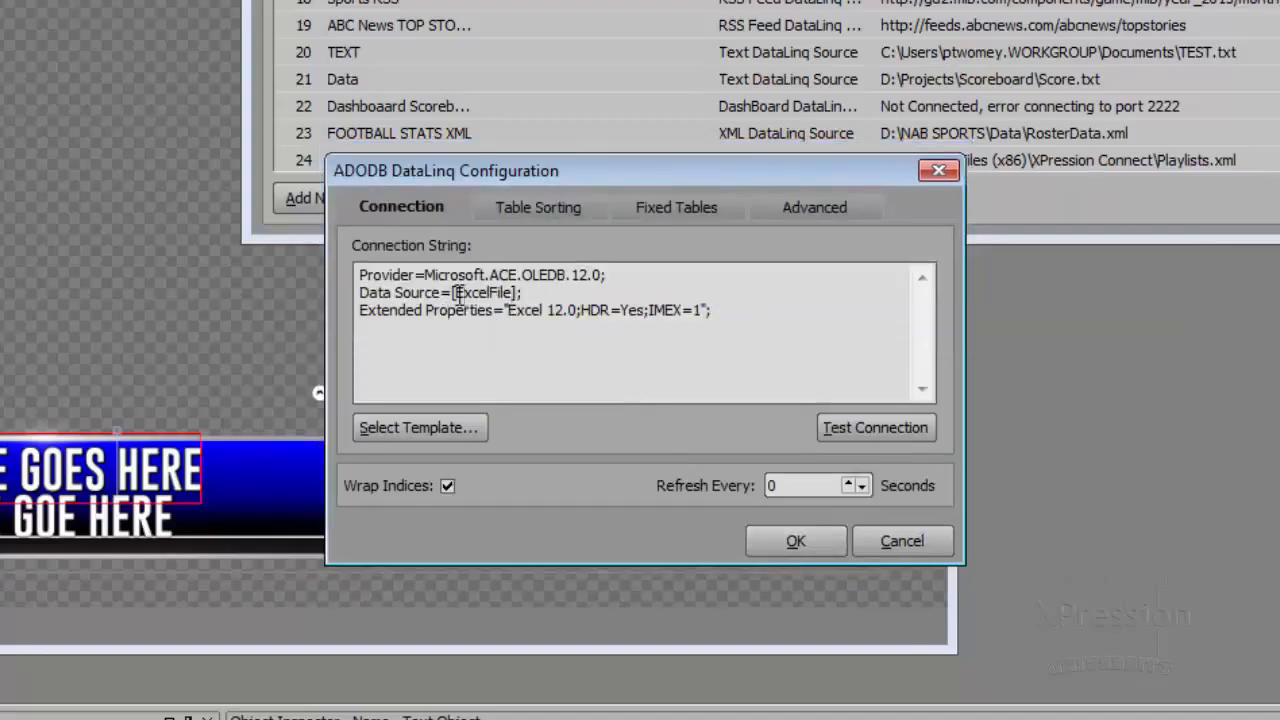
left_click_drag(521, 292, 451, 293)
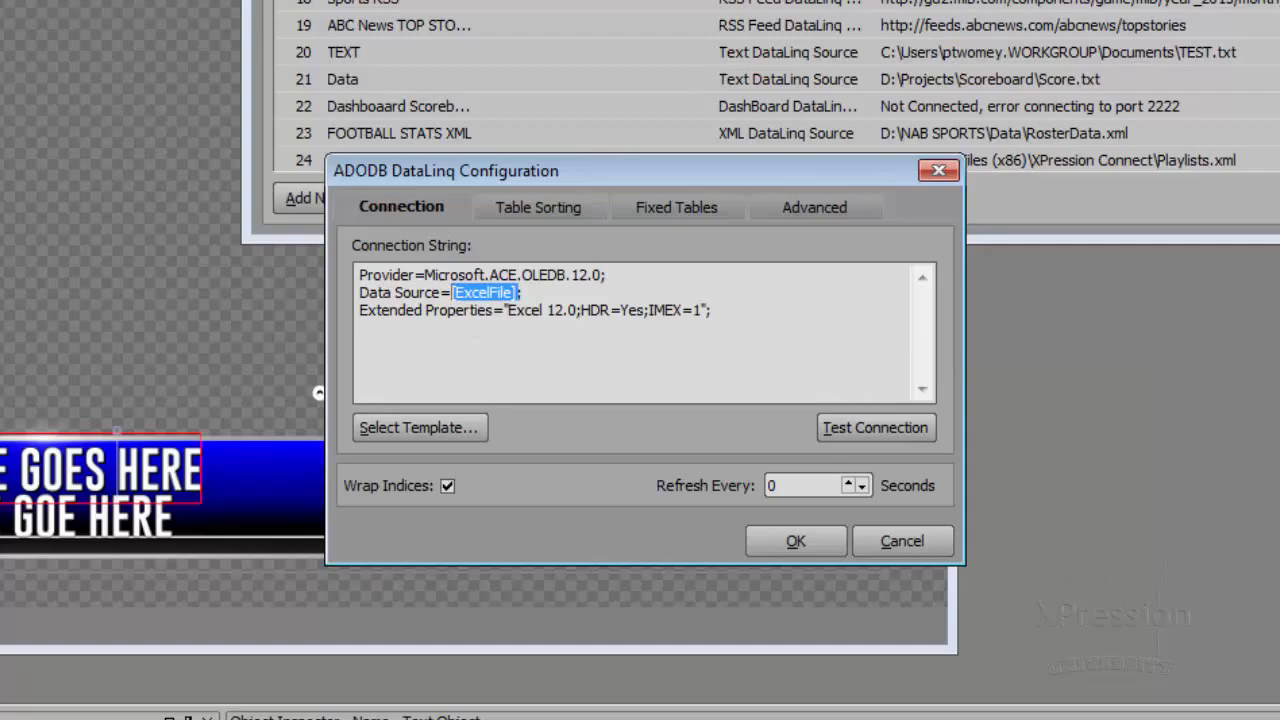
Step: Switch to Windows Explorer and copy the full path of 2015_ross_video_news_on-Air_talent.xlsx in the Headshots folder, then return to the ADODB configuration
key("alt+Tab")
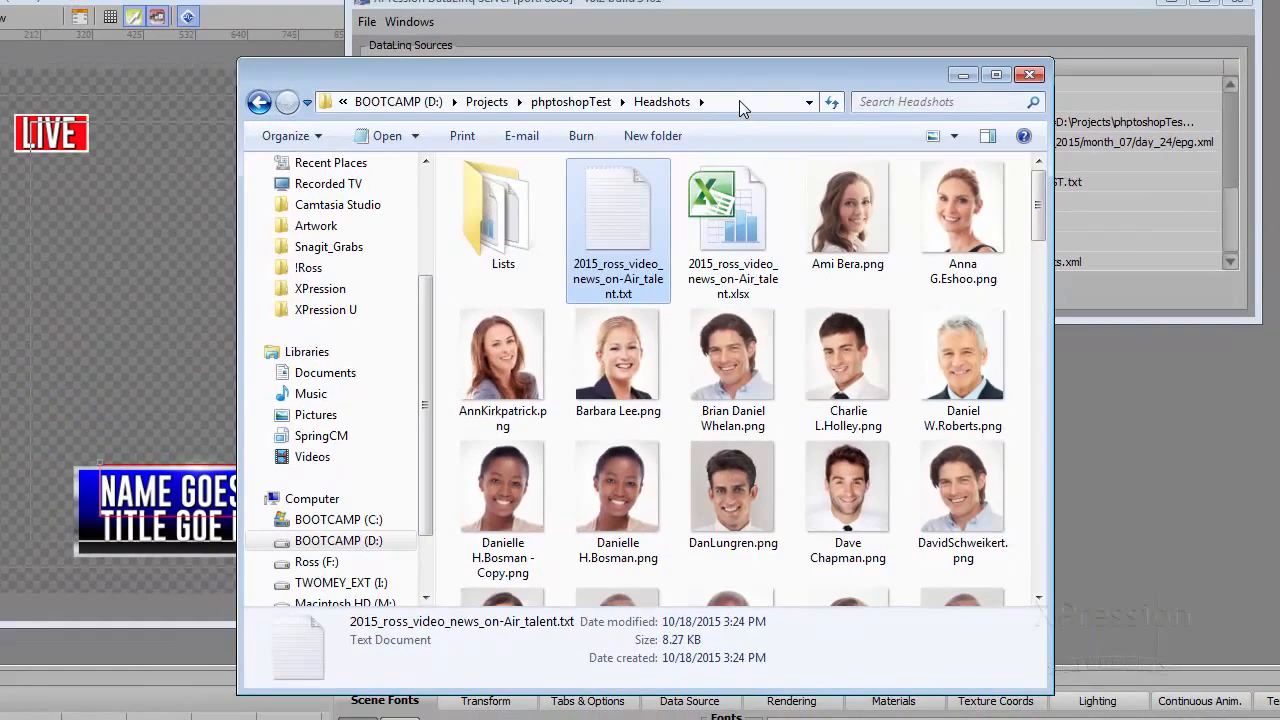
left_click(739, 100)
left_click(741, 101)
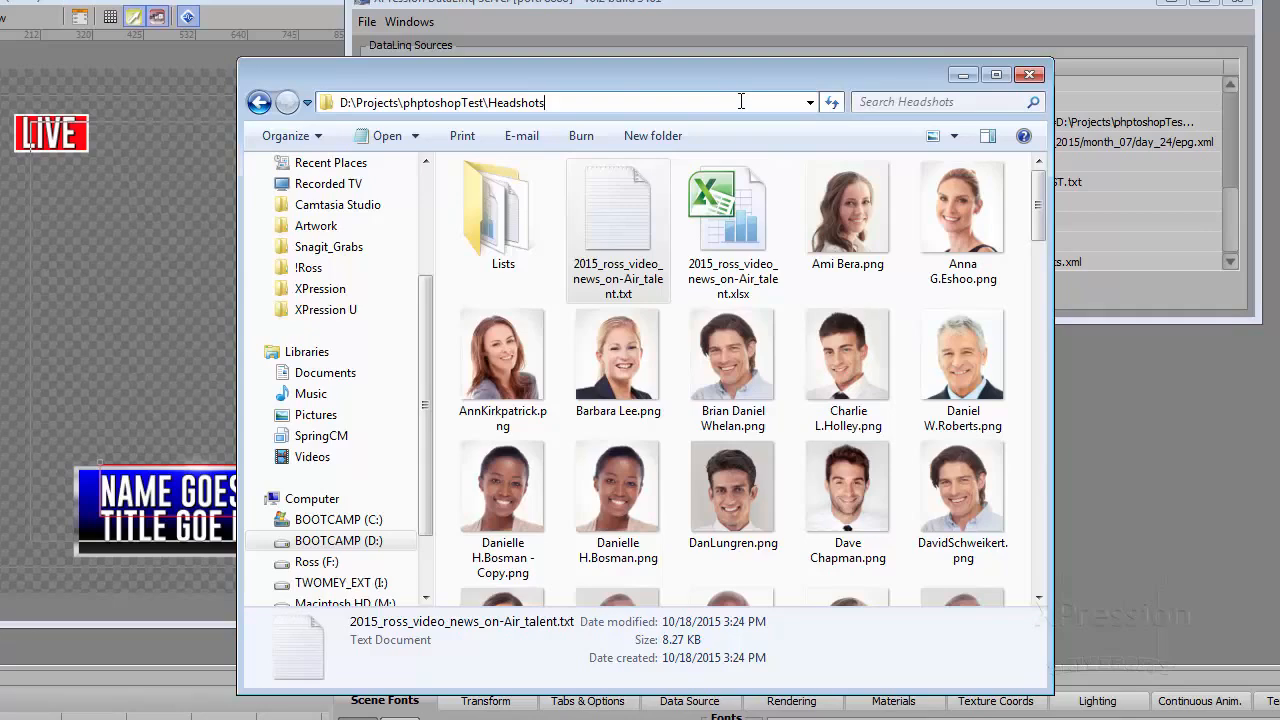
type("\\2015")
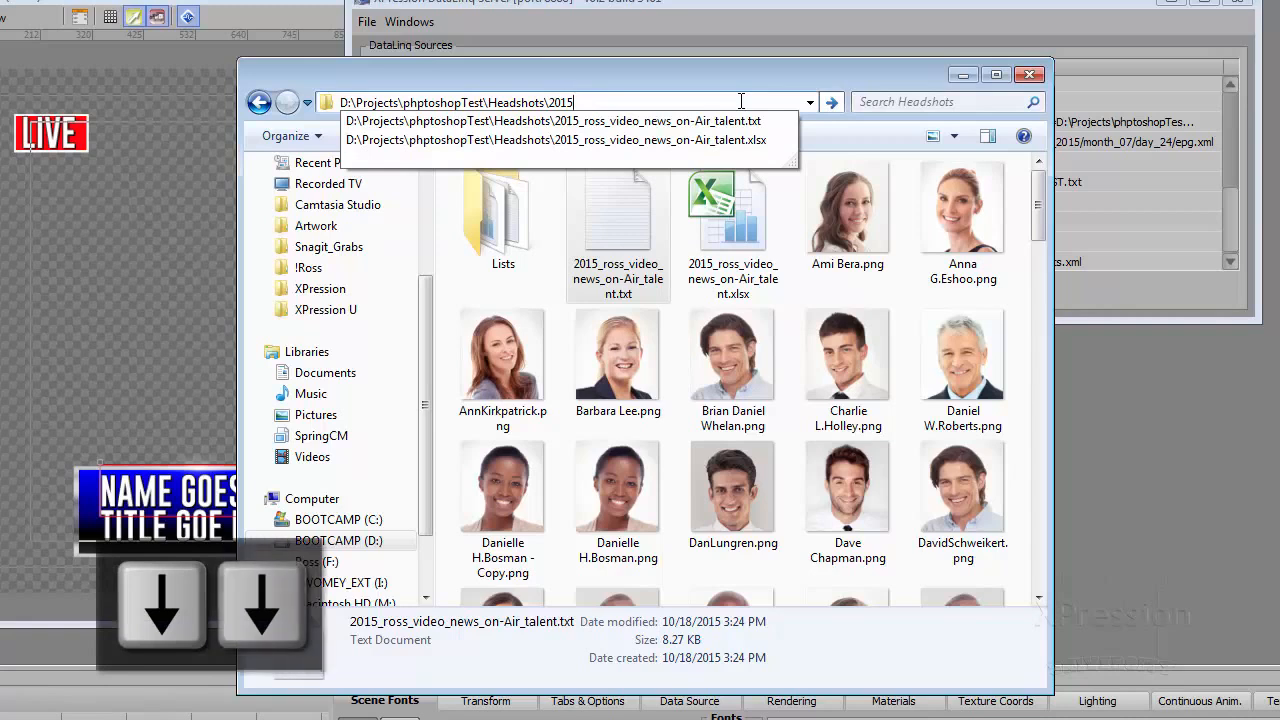
key("Down")
key("Down")
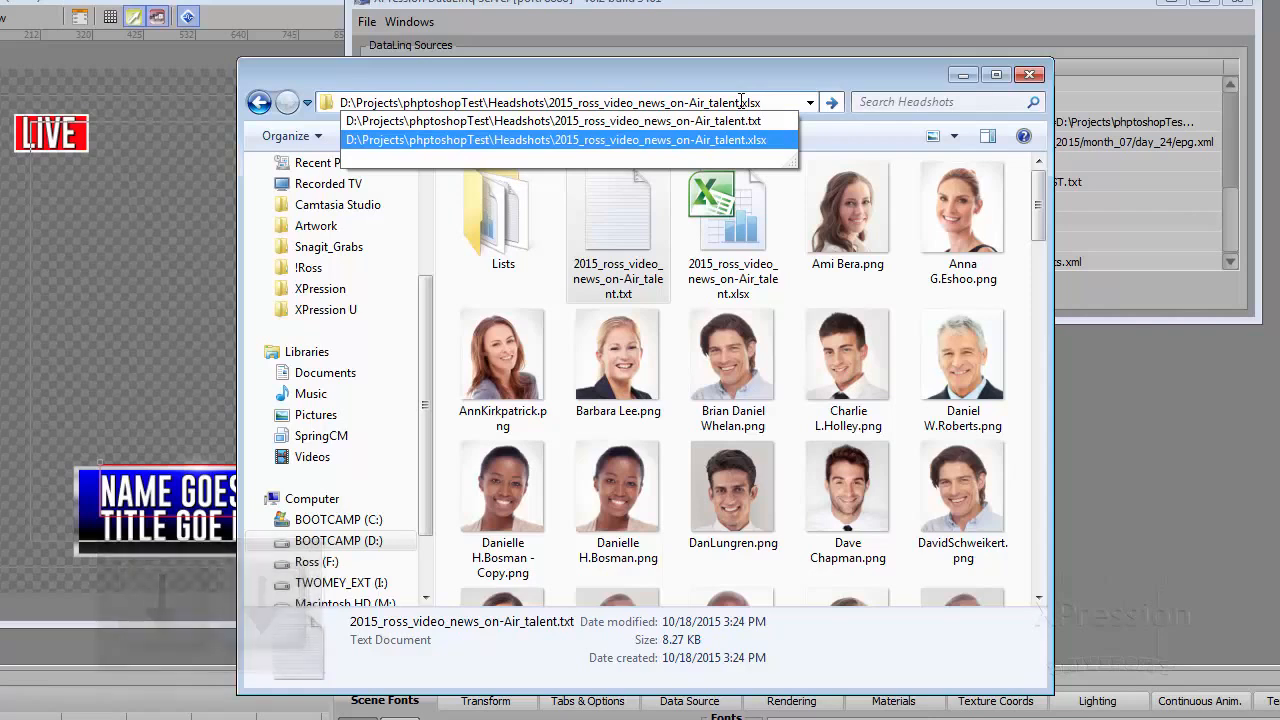
key("shift+Left")
key("shift+Left")
key("shift+Left")
key("shift+Left")
key("shift+Left")
key("shift+Left")
key("shift+Left")
key("shift+Left")
key("shift+Left")
key("shift+Left")
key("shift+Left")
key("shift+Left")
key("shift+Left")
key("shift+Left")
key("shift+Left")
key("shift+Left")
key("shift+Left")
key("shift+Left")
key("shift+Left")
key("shift+Left")
key("shift+Left")
key("shift+Left")
key("shift+Left")
key("shift+Left")
key("shift+Left")
key("shift+Left")
key("shift+Left")
key("shift+Left")
key("shift+Left")
key("shift+Left")
key("shift+Left")
key("shift+Left")
key("shift+Left")
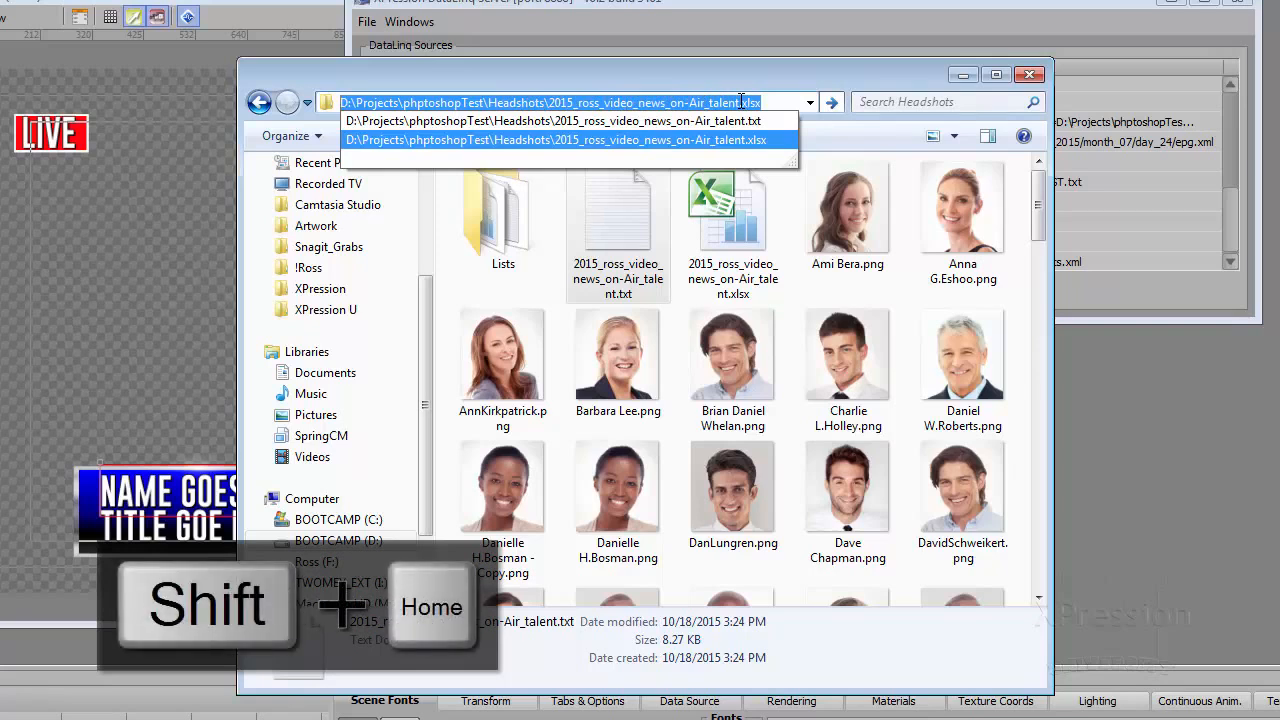
key("ctrl+c")
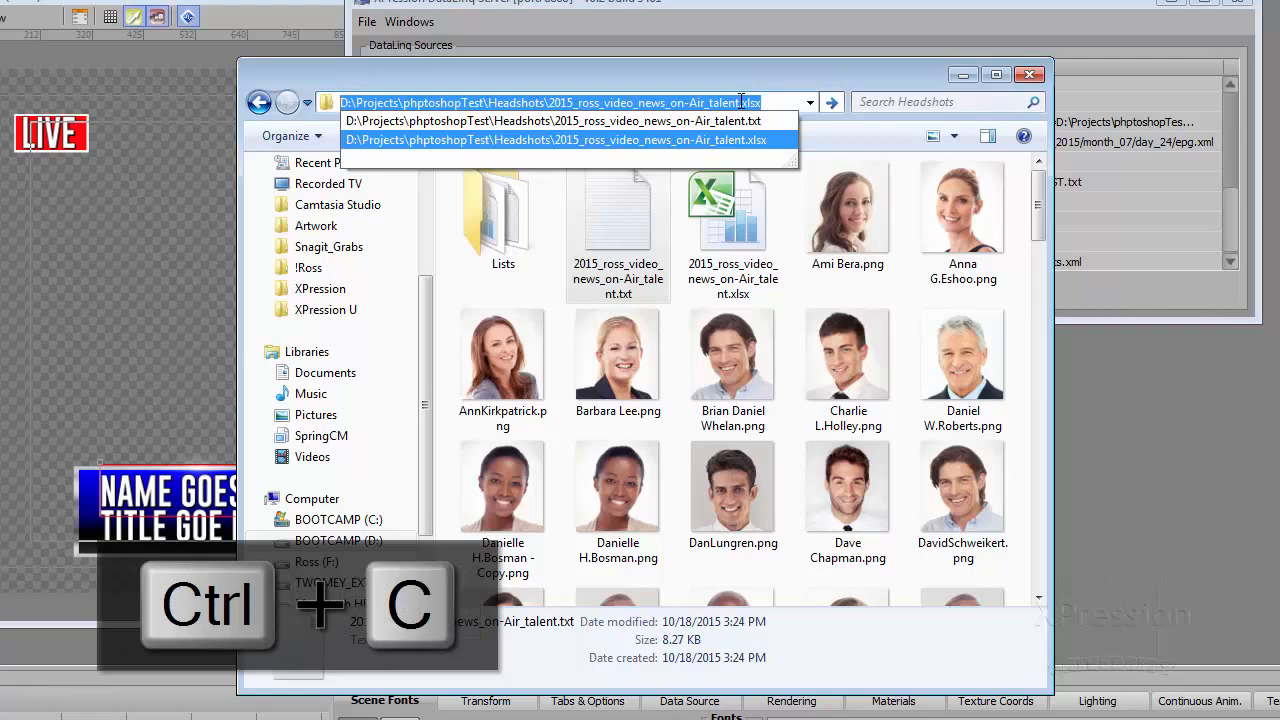
left_click(832, 5)
left_click(961, 78)
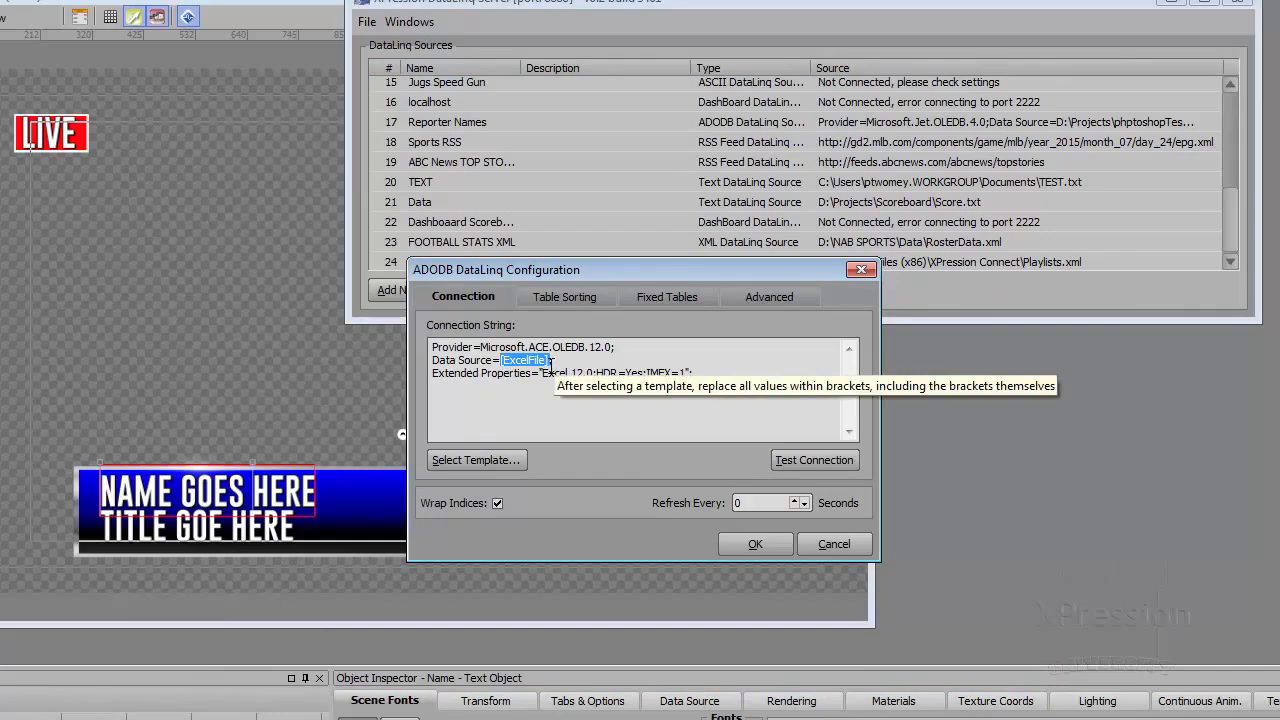
Step: Replace the [ExcelFile] placeholder with the copied workbook path, test the connection and accept the ADODB configuration
right_click(538, 361)
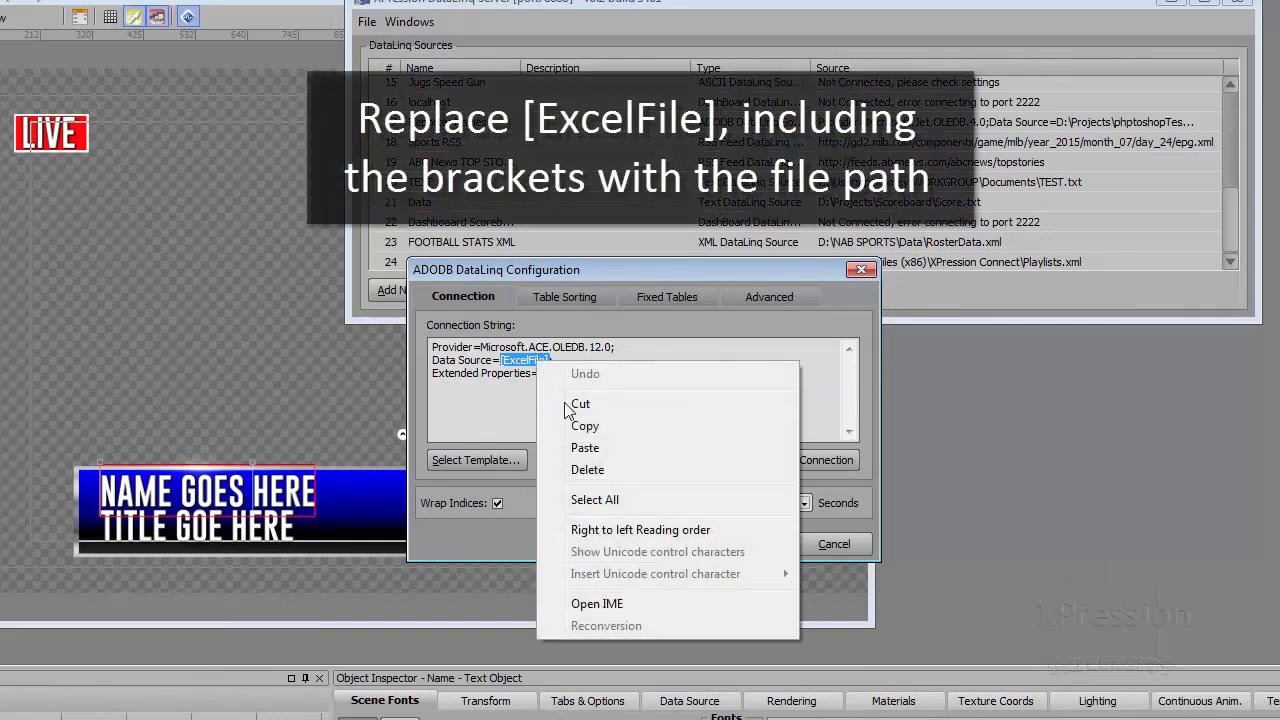
left_click(594, 448)
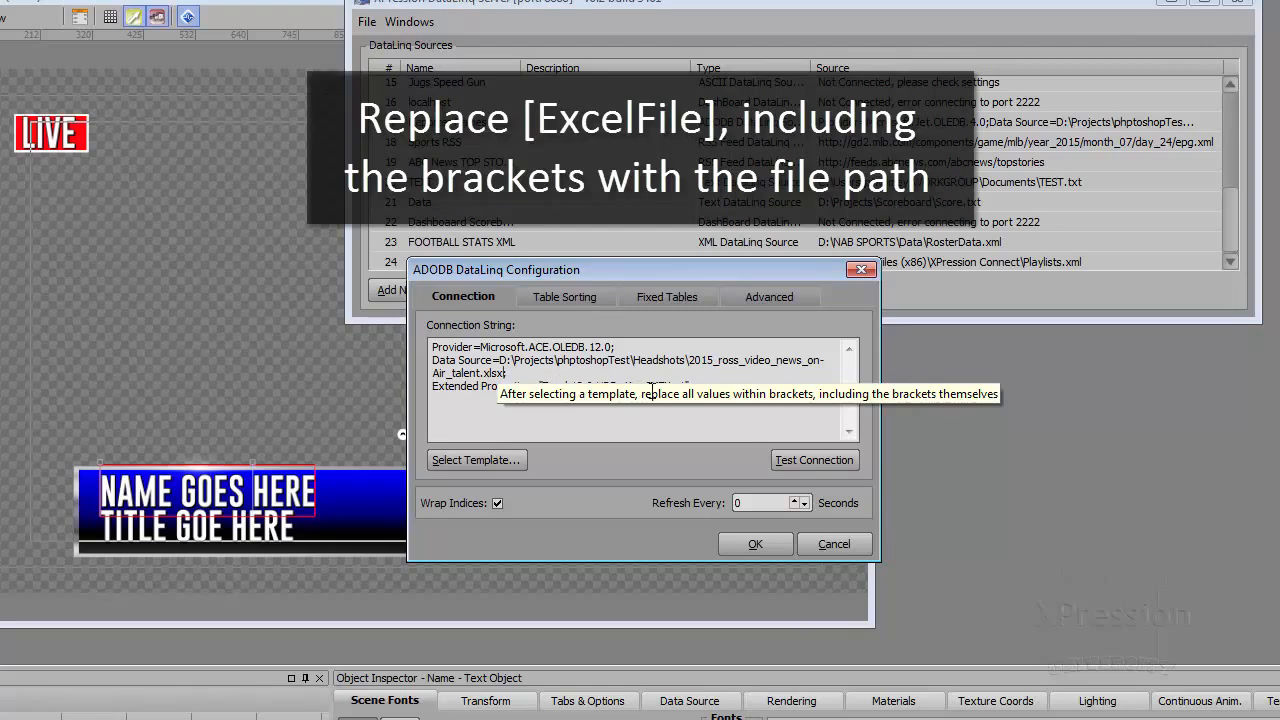
left_click(794, 465)
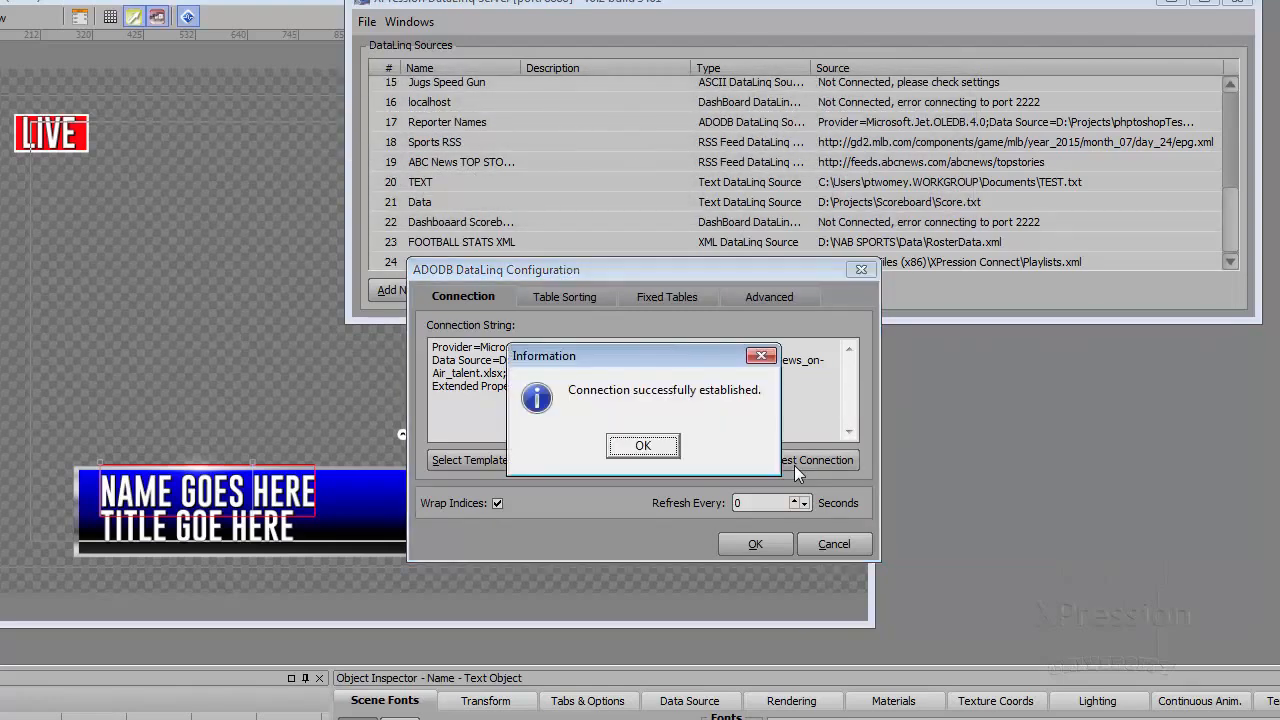
left_click(638, 451)
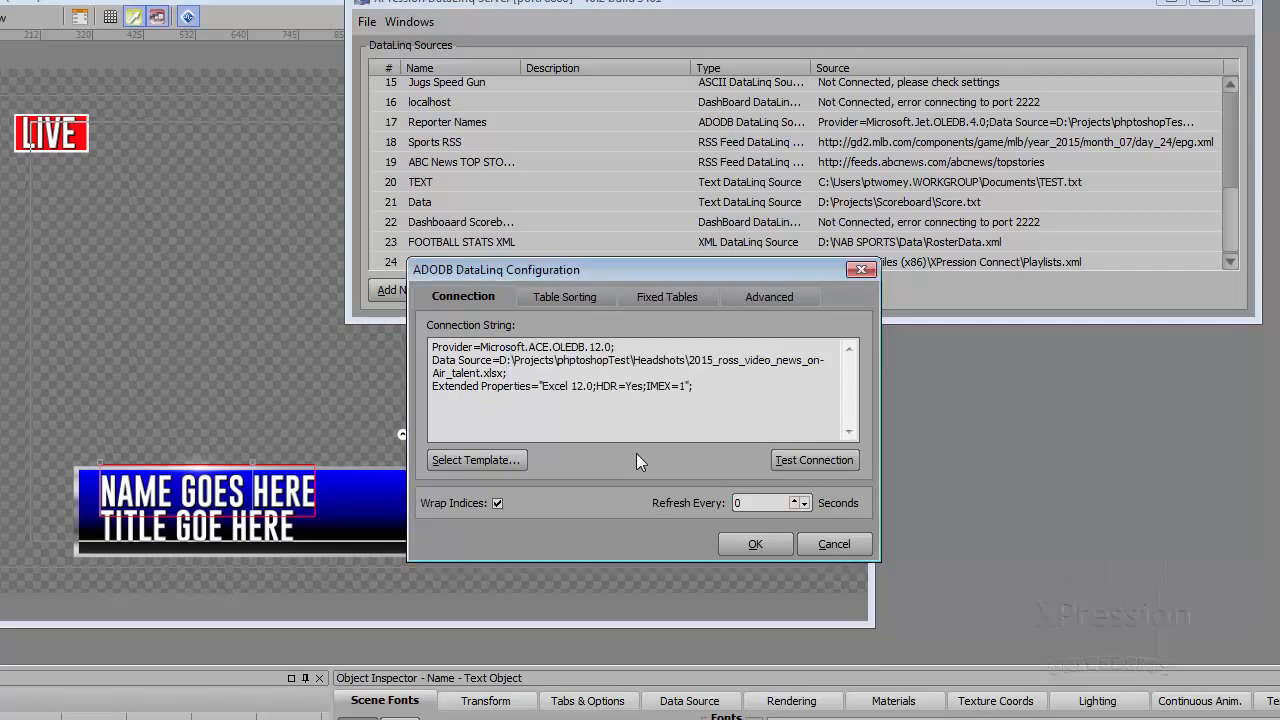
left_click(732, 547)
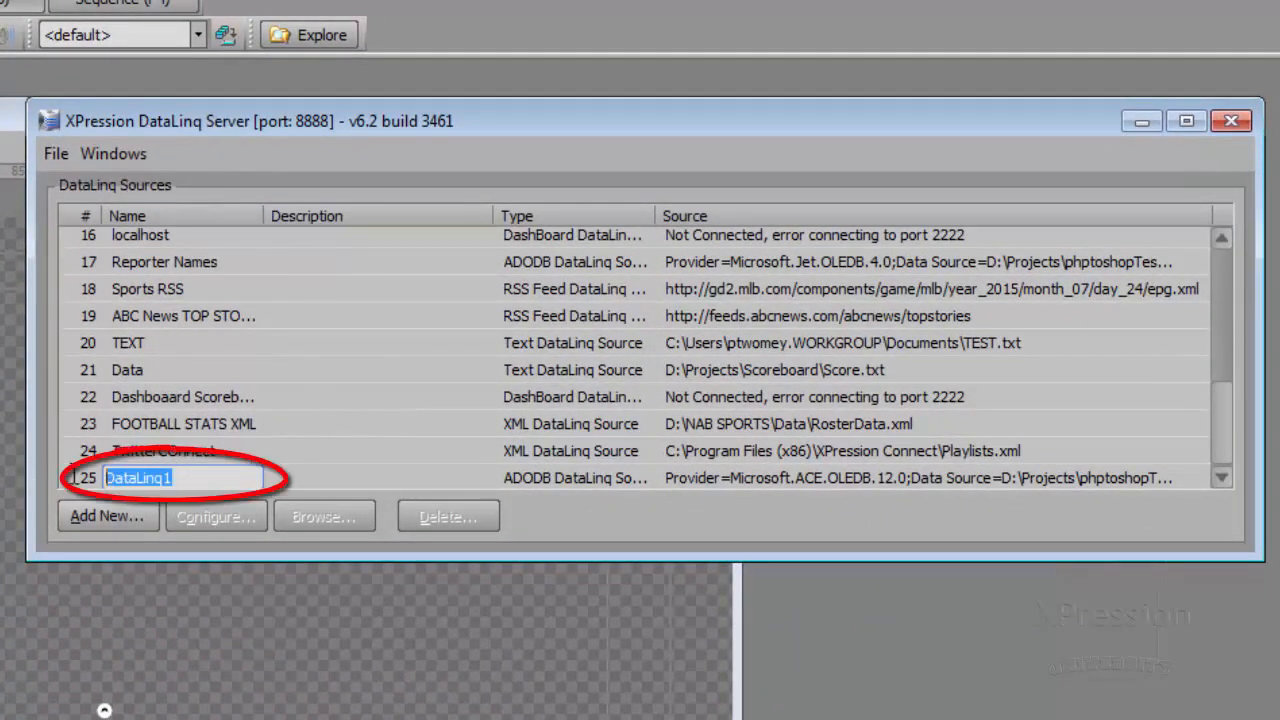
Step: Name the new DataLinq source RVN News DLQ and minimize the DataLinq Server window
type("RV")
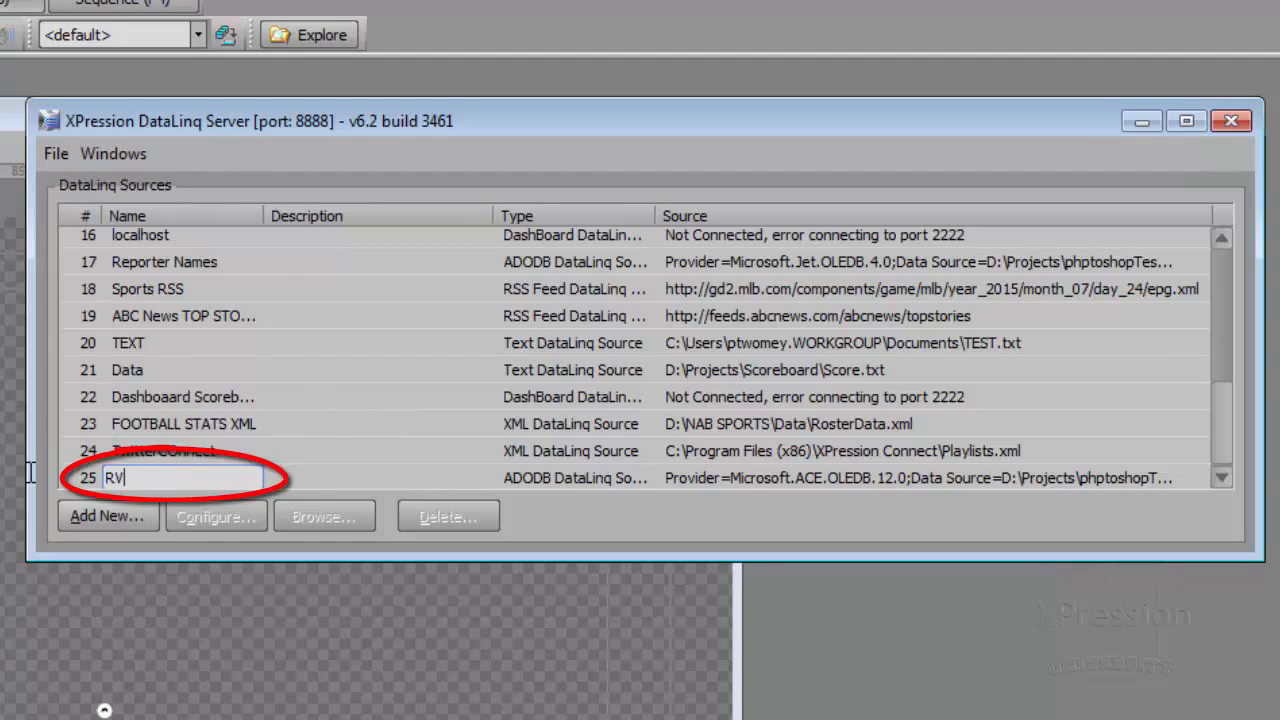
type("N News DLQ")
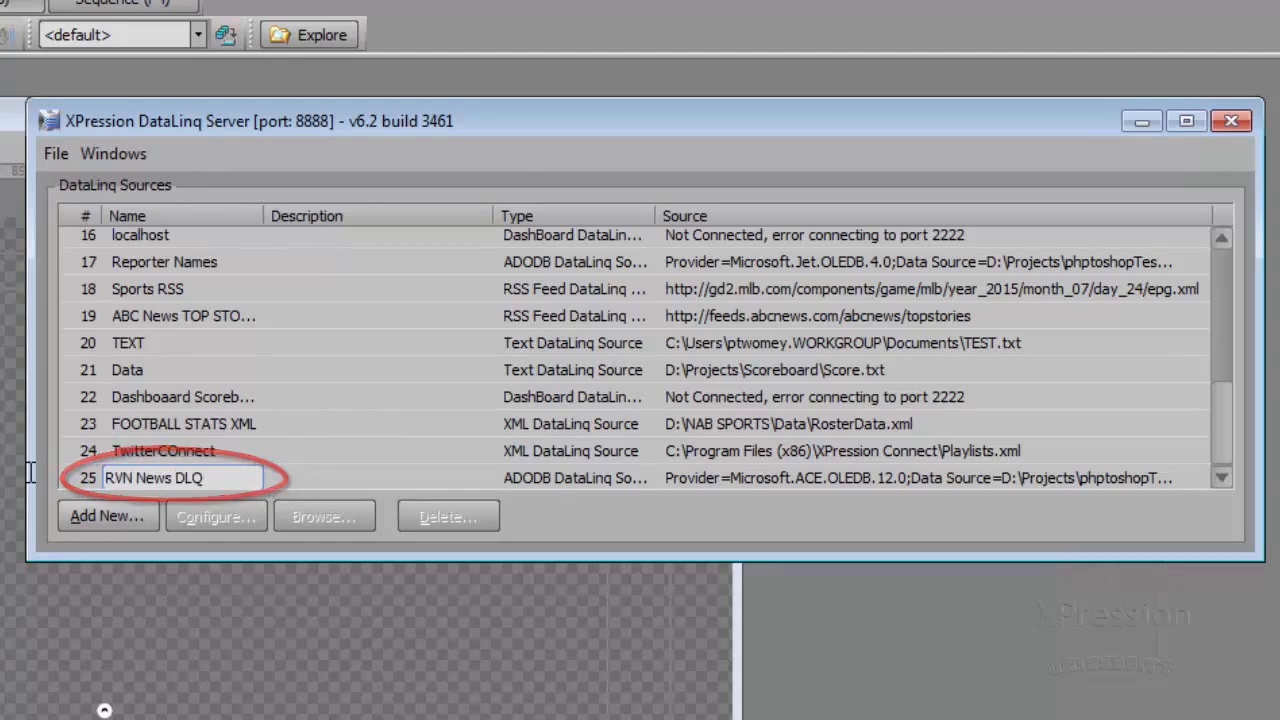
key("Tab")
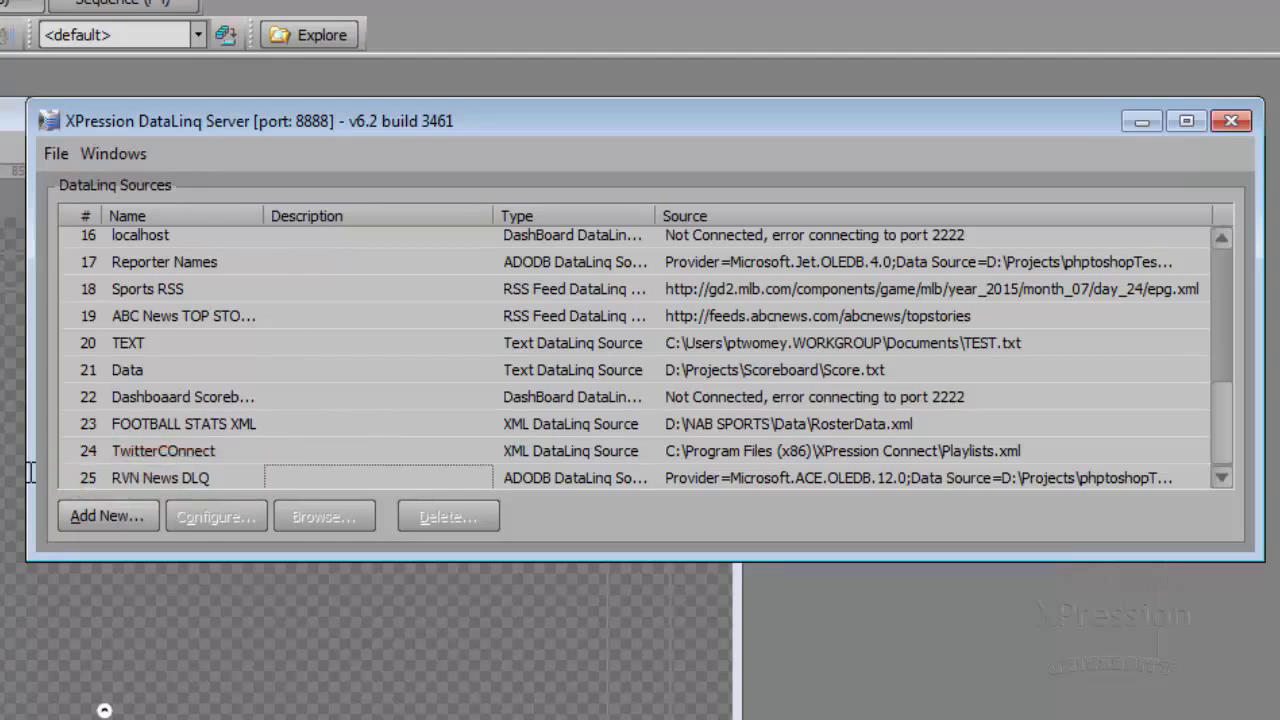
left_click(1141, 121)
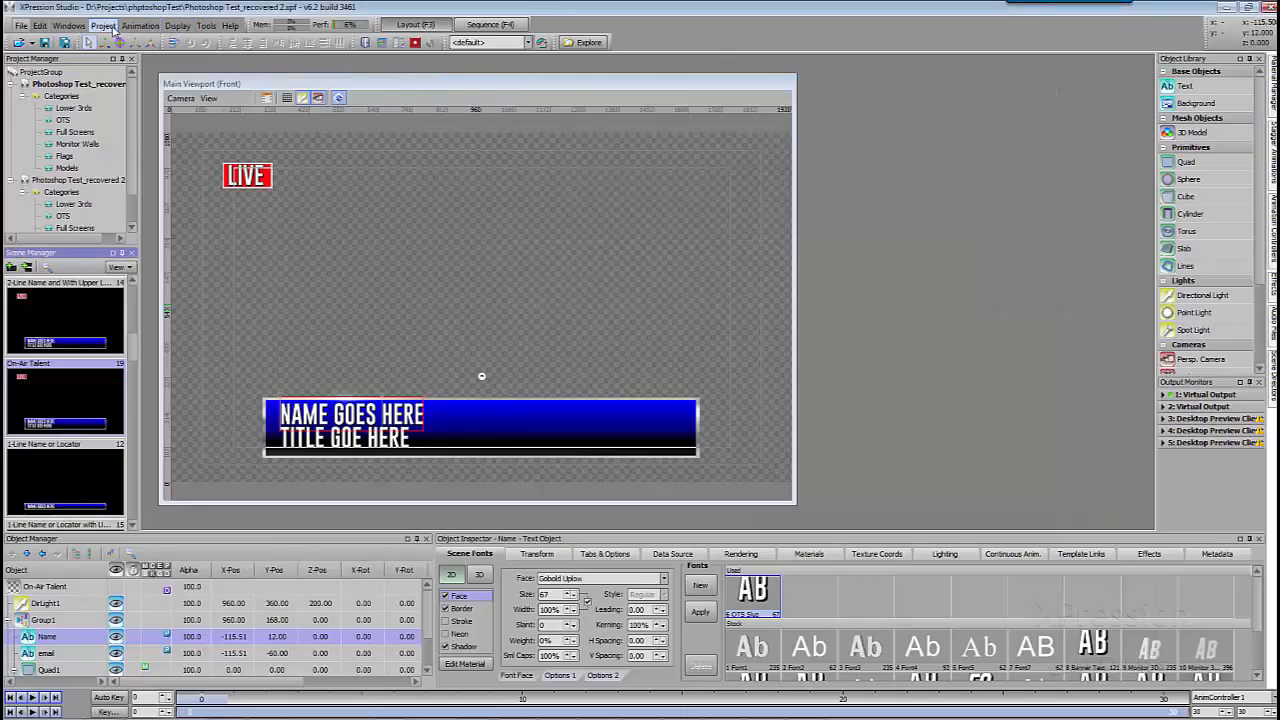
Step: Add a DataLinq server at localhost, port 8888, to the project's DataLinq Manager and check that its sources include RVN News DLQ
left_click(104, 25)
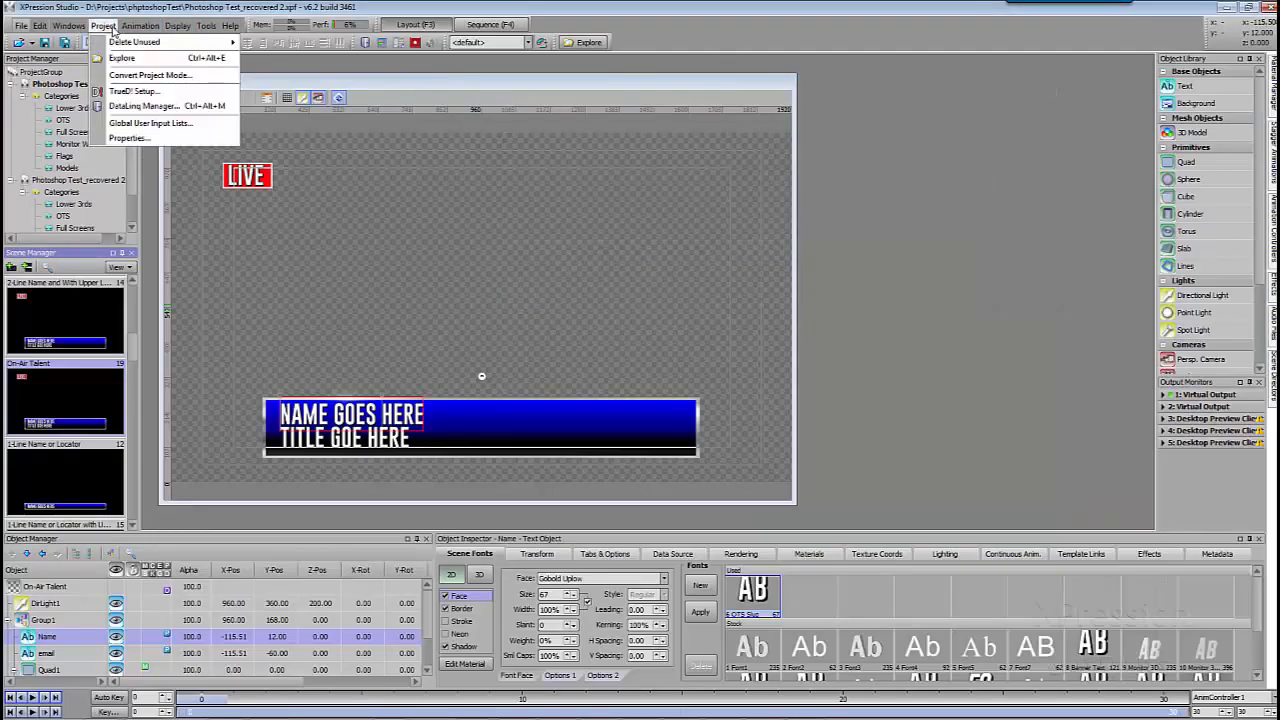
left_click(140, 105)
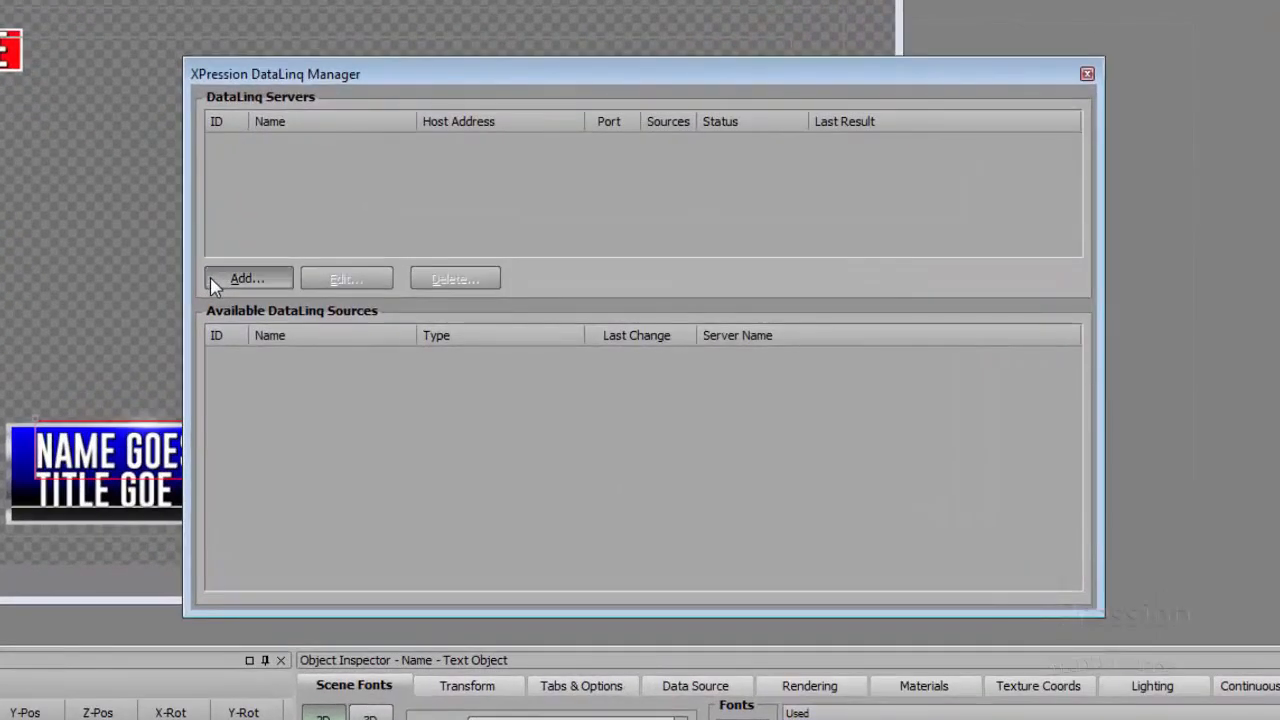
left_click(268, 289)
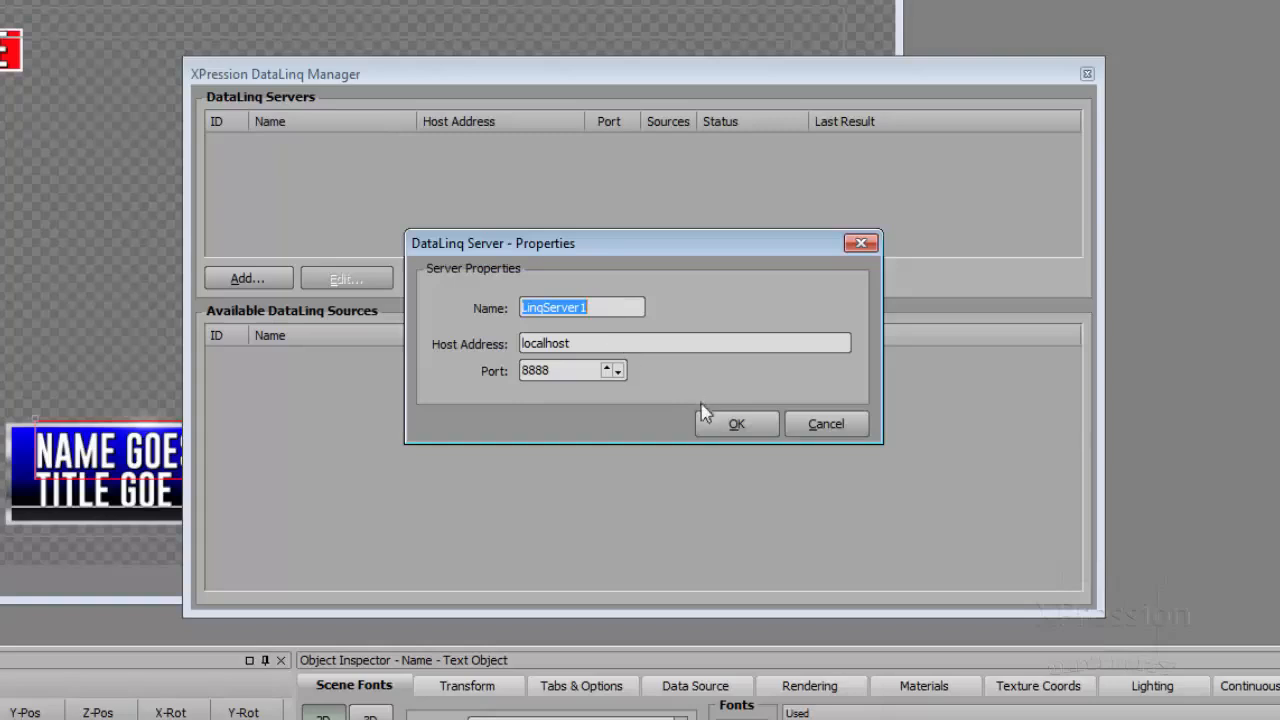
left_click(736, 424)
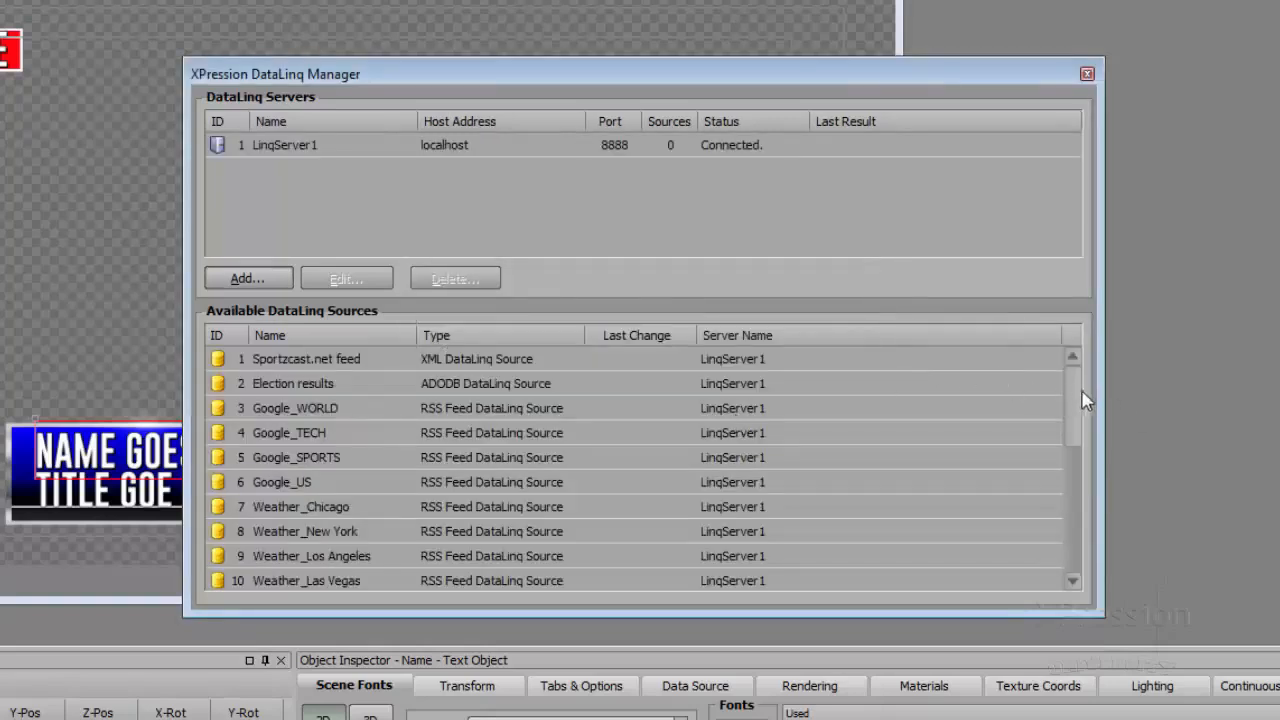
left_click_drag(1074, 394, 1078, 545)
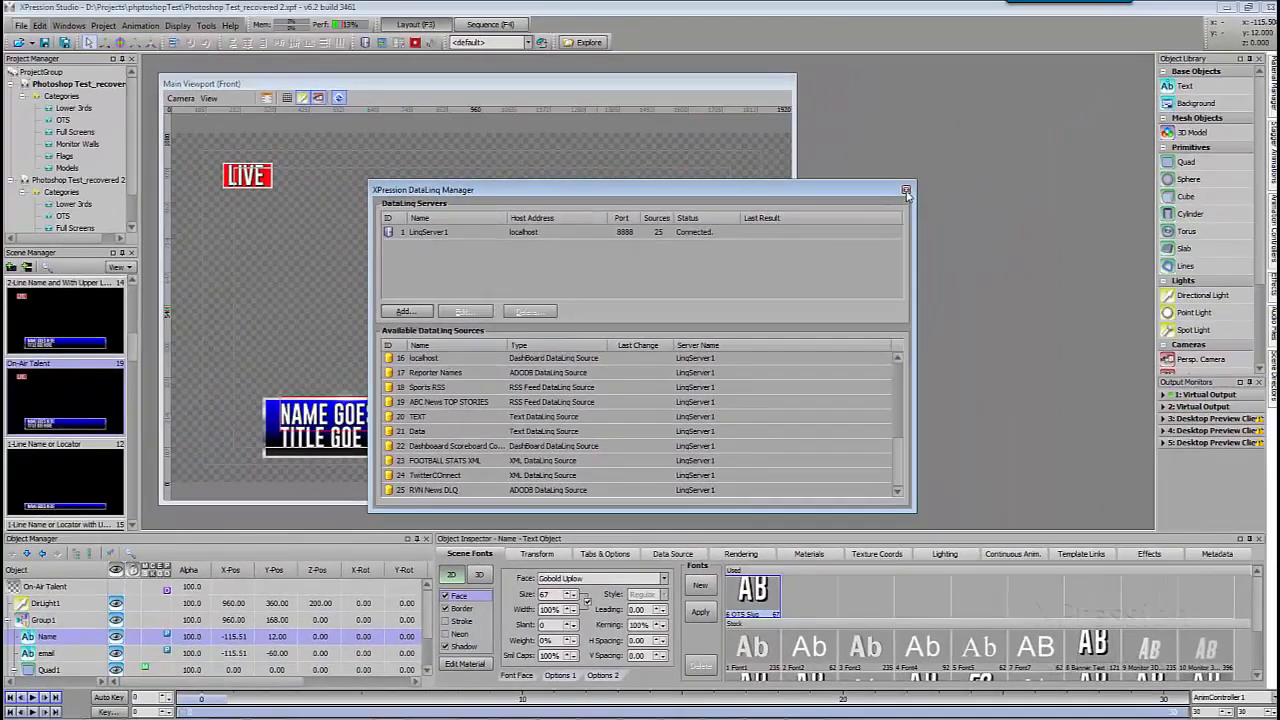
left_click(1008, 124)
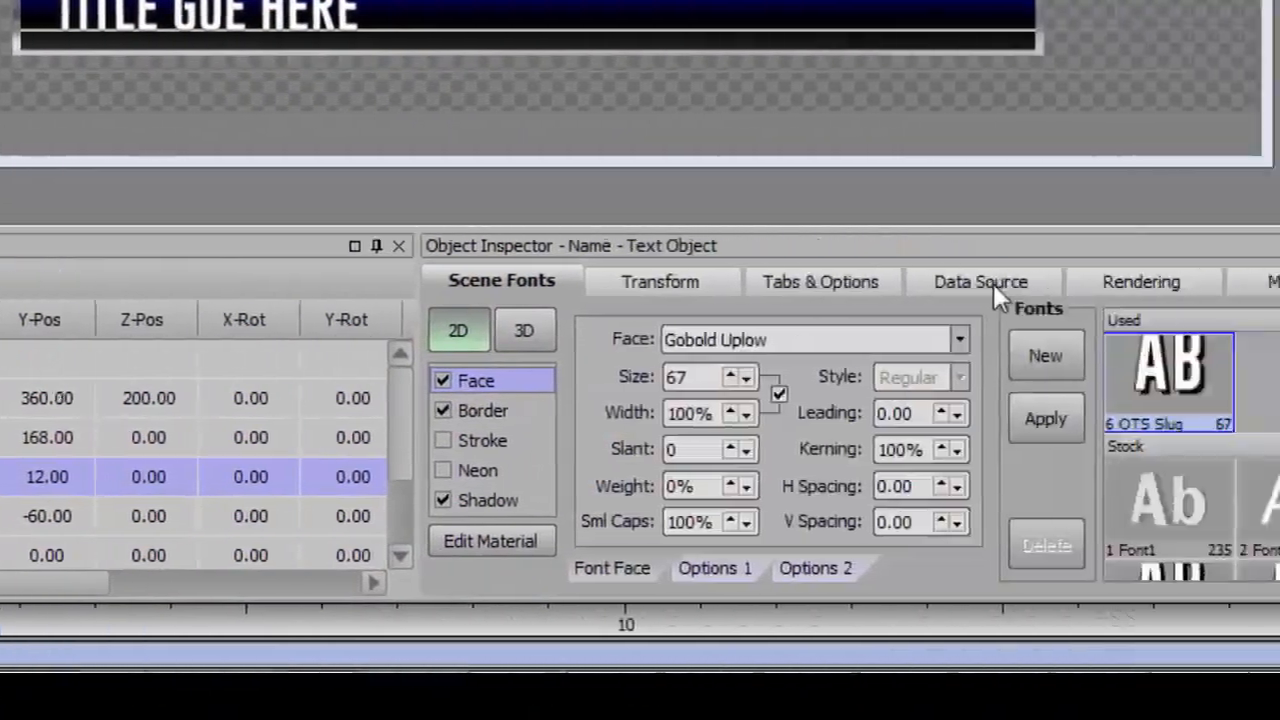
Step: Enable user input controls for the Name text object as a Combobox and disallow custom values
left_click(1279, 283)
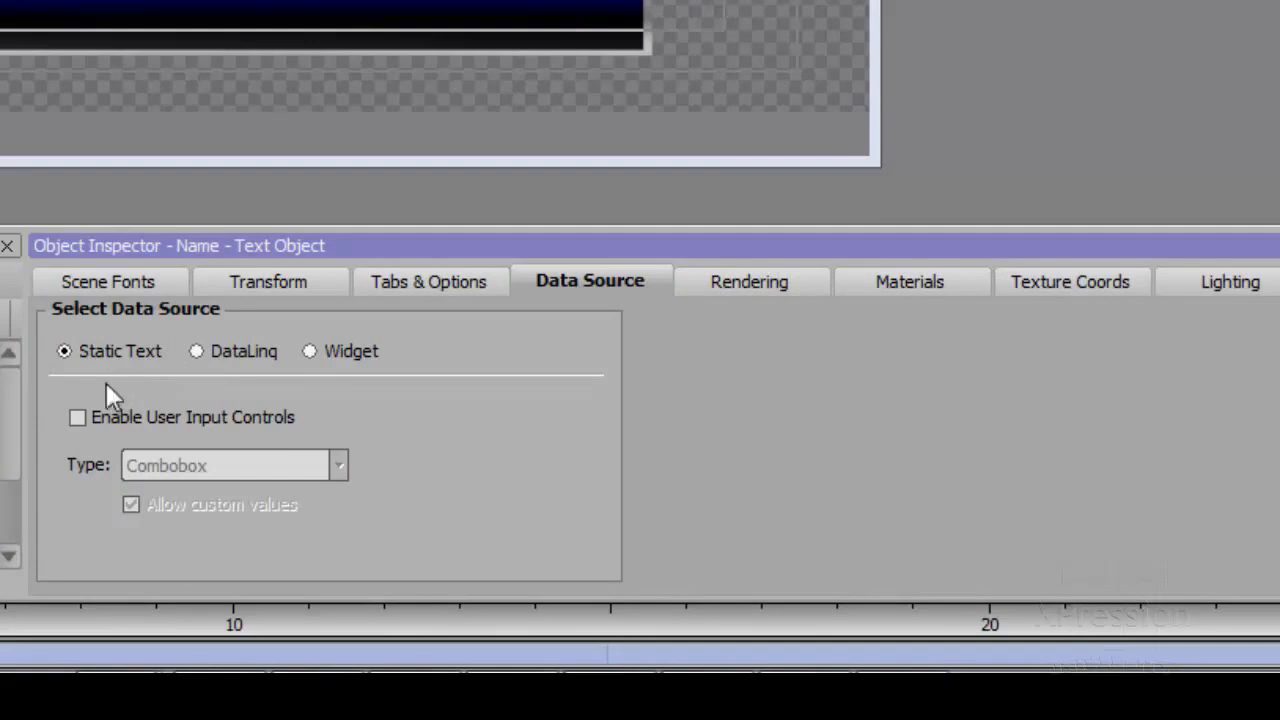
left_click(101, 412)
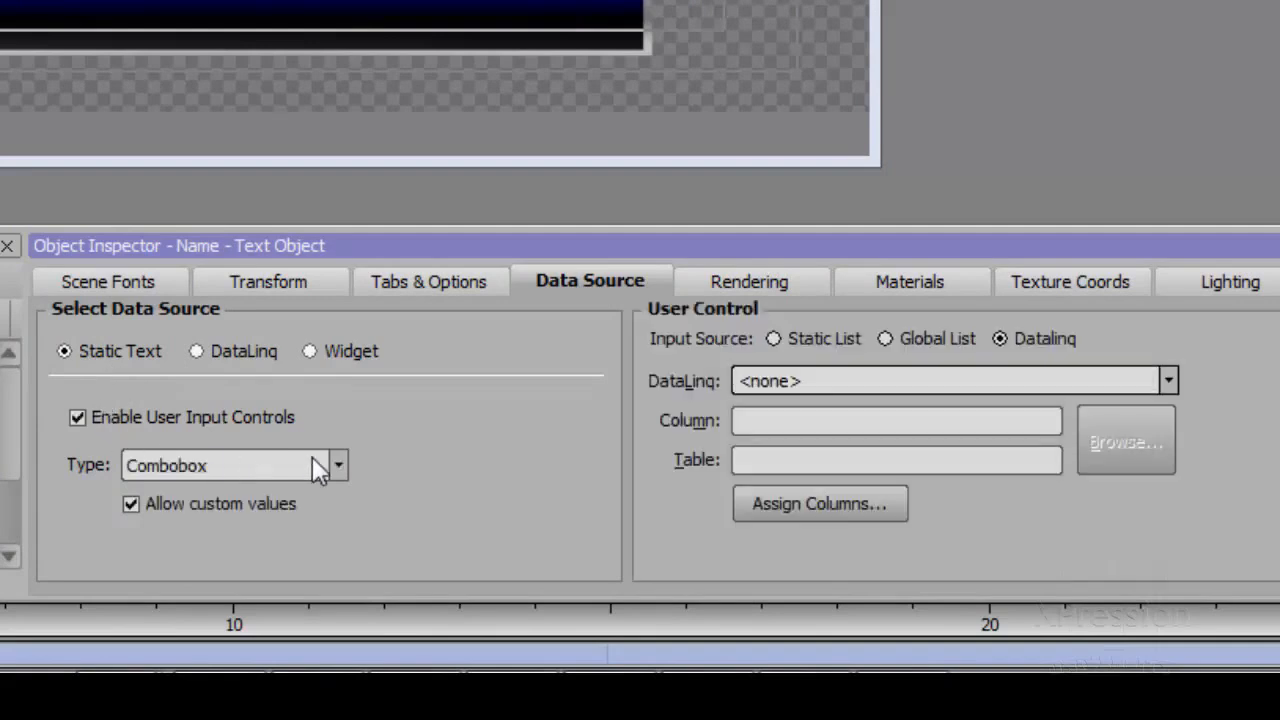
left_click(216, 502)
Step: Set the Name text's input list to the RVN News DLQ DataLinq source and assign the workbook's Name column as its field
left_click(801, 372)
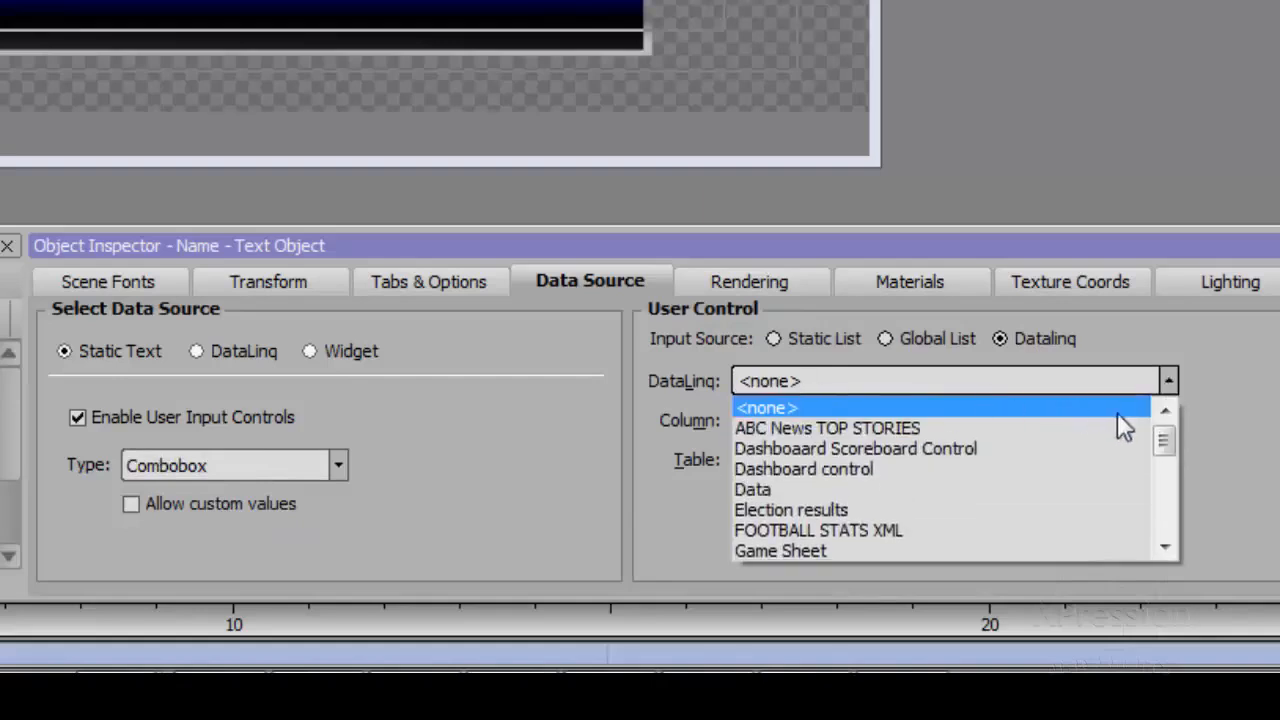
left_click_drag(1167, 432, 1176, 490)
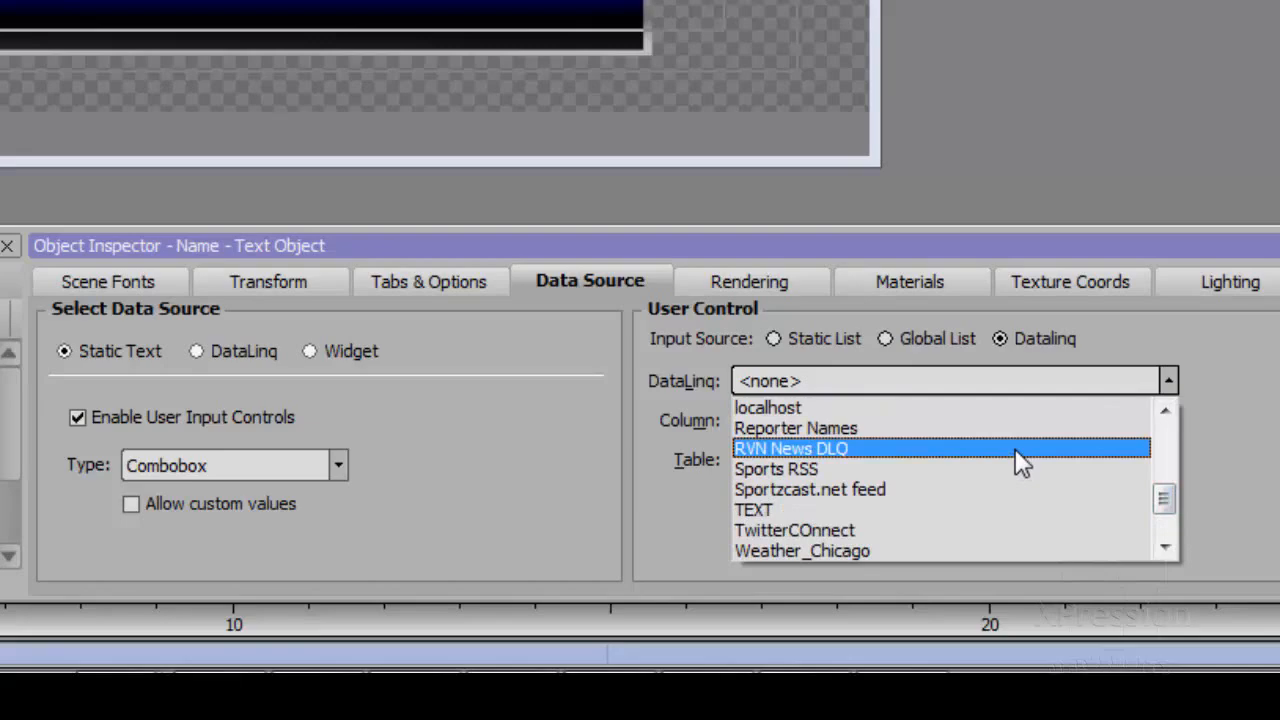
left_click(1015, 448)
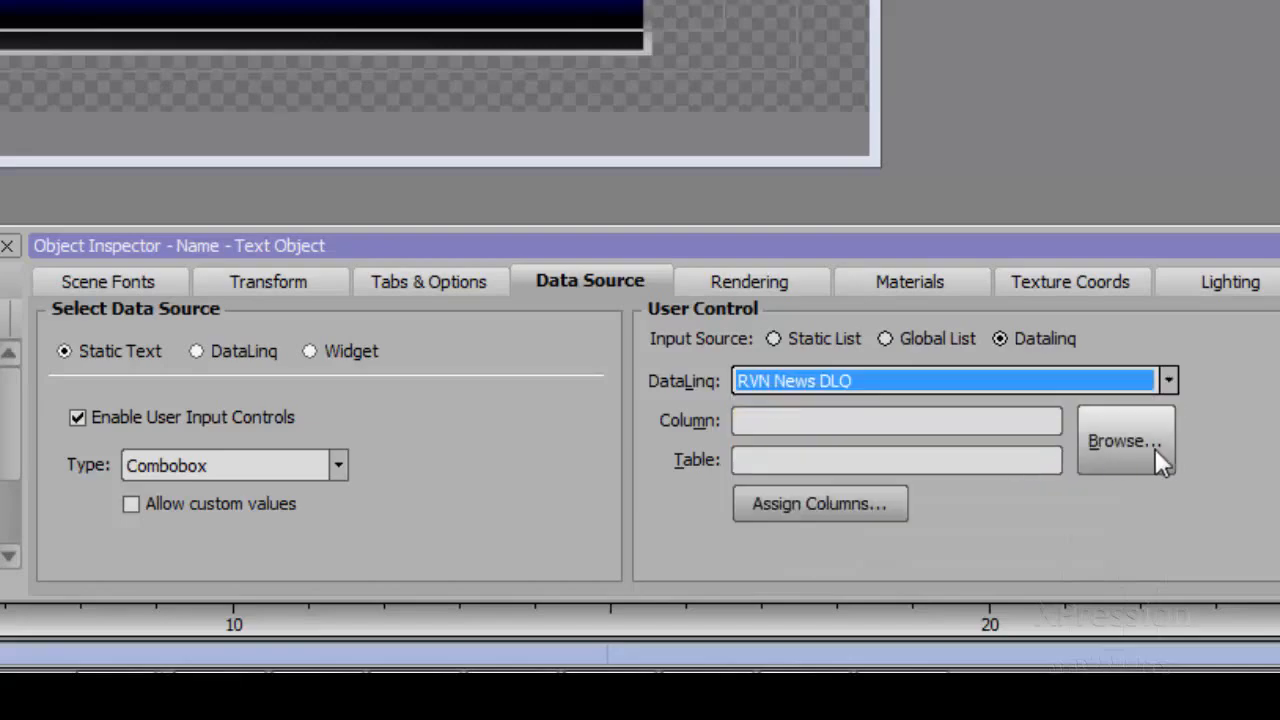
left_click(1155, 447)
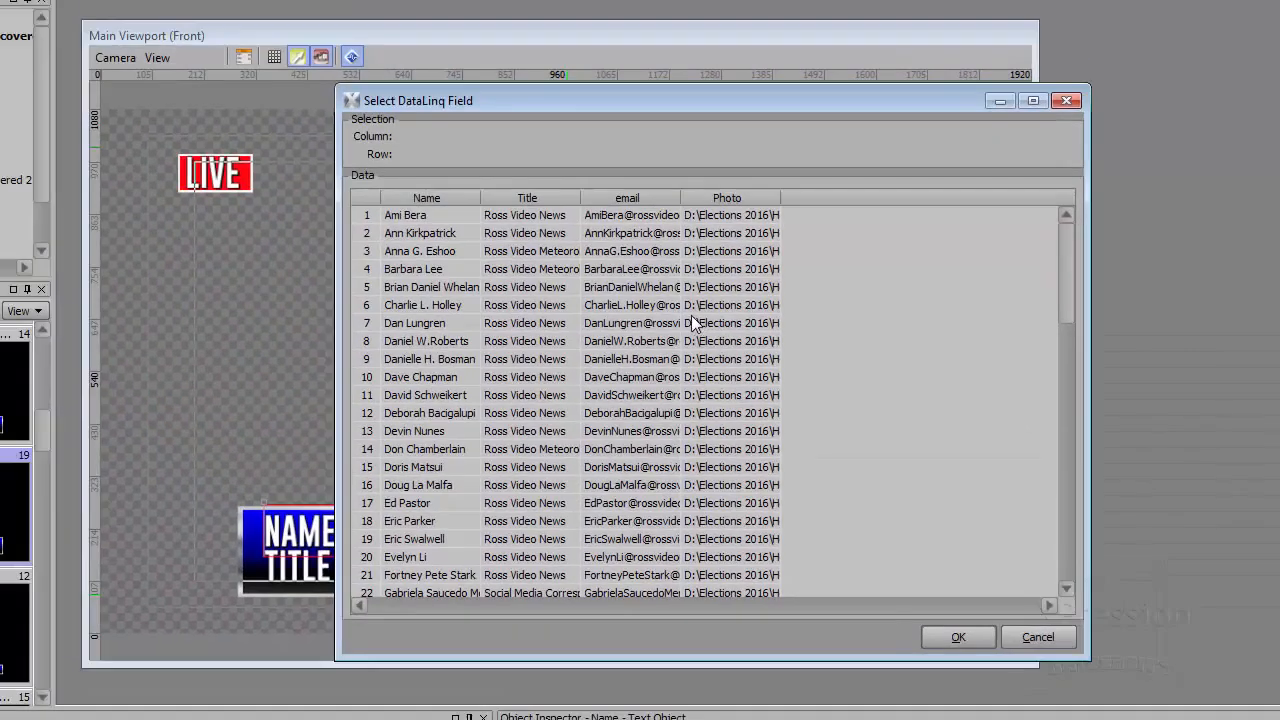
left_click(412, 222)
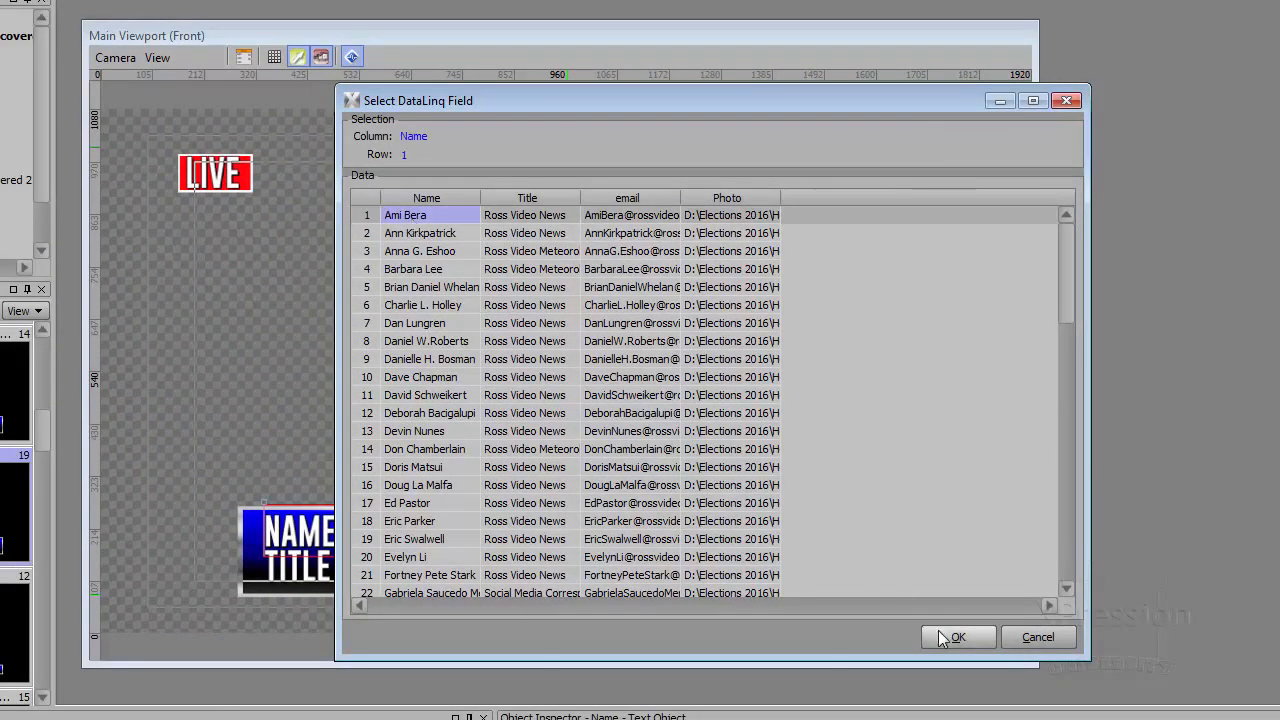
left_click(958, 637)
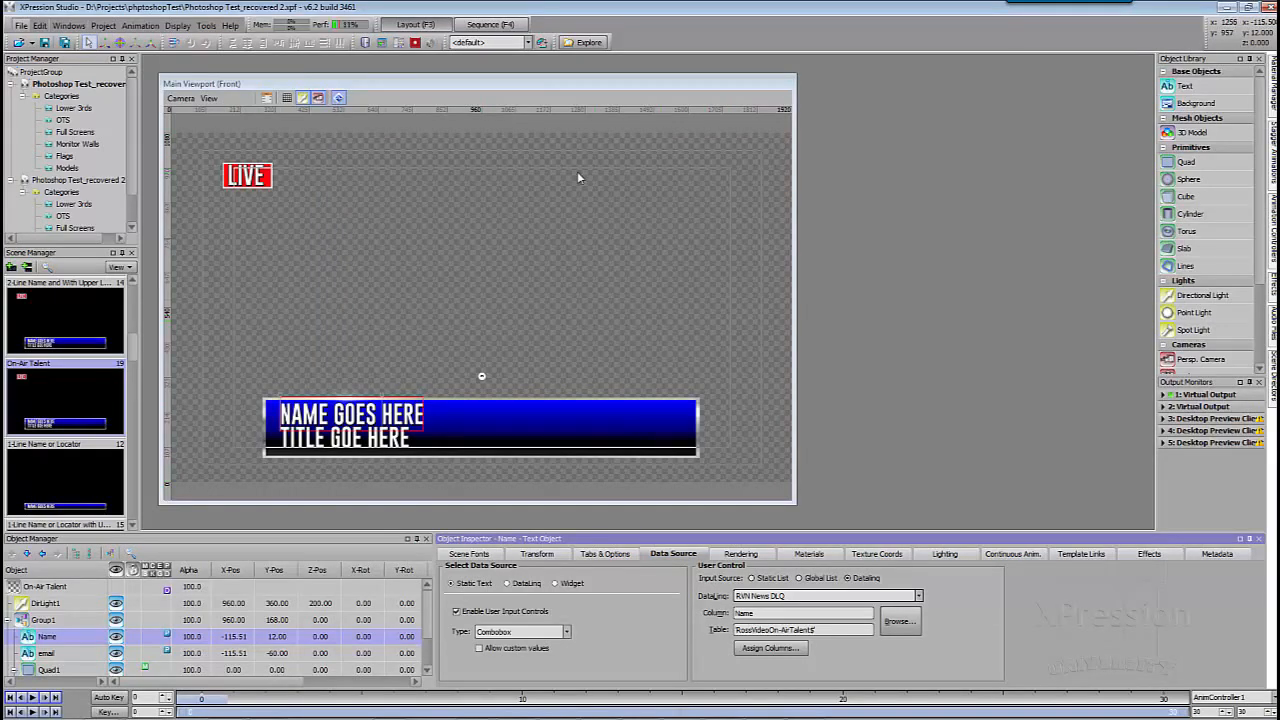
Step: Add the On-Air Talent scene to Group 2 in the sequencer and set its Name to the third talent in the list
left_click(506, 26)
left_click_drag(65, 270, 222, 184)
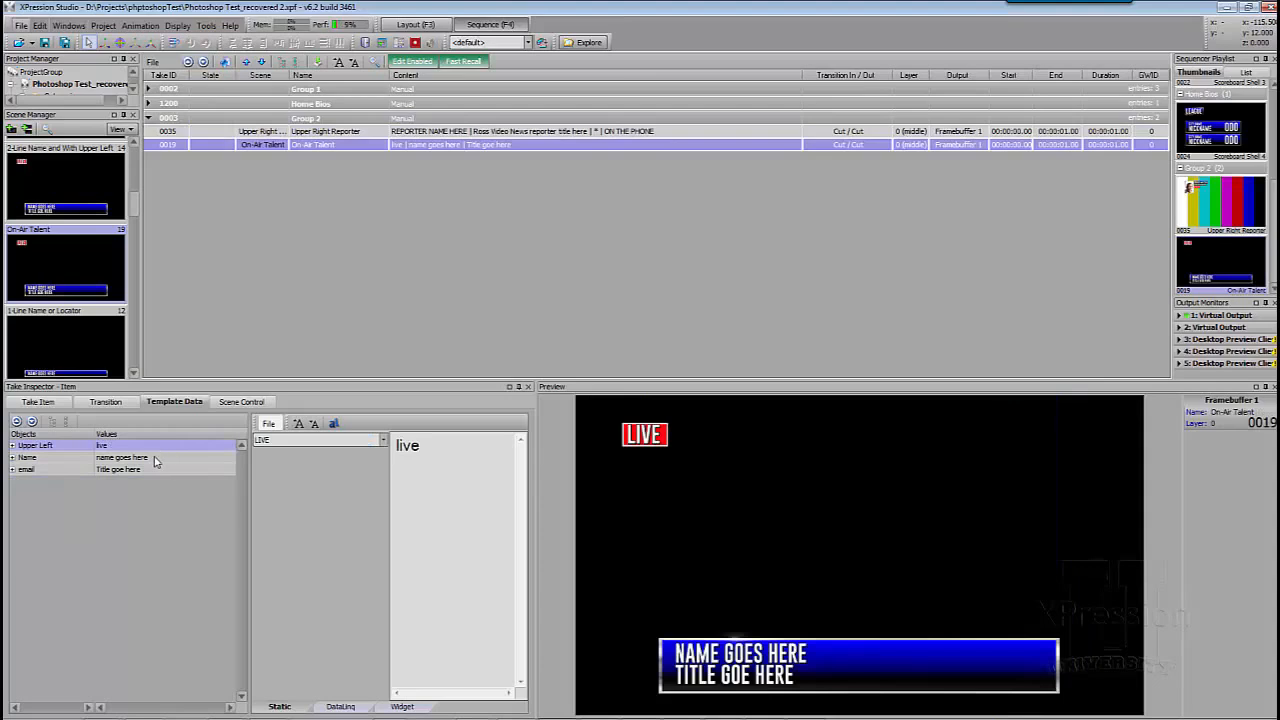
left_click(155, 461)
left_click(312, 440)
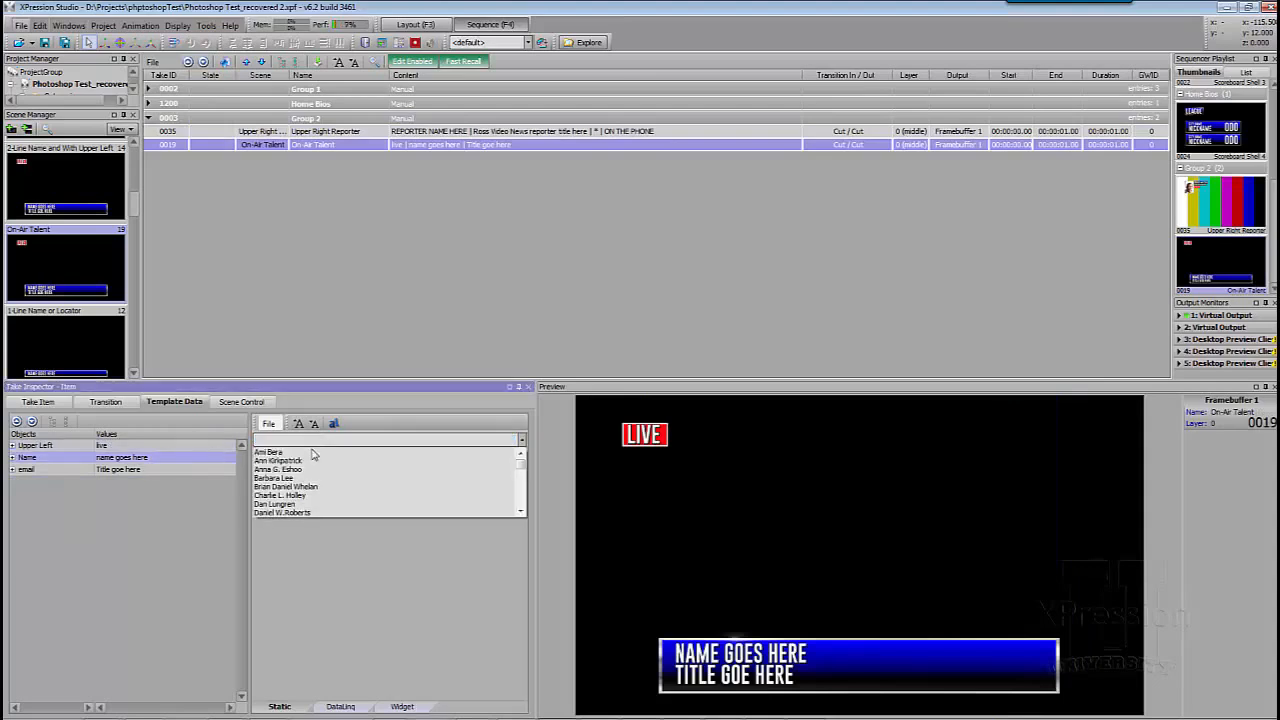
left_click(307, 470)
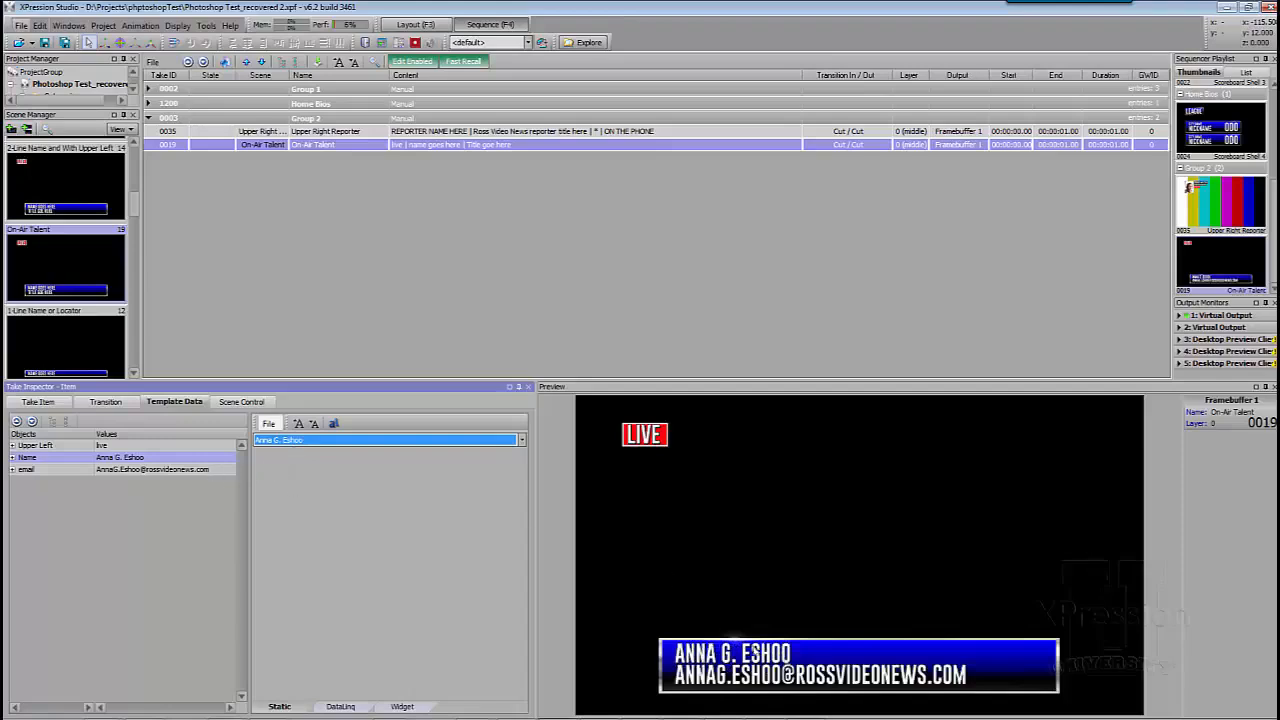
Step: Change the On-Air Talent take's Name to the tenth talent in the list and take the item online
left_click(477, 442)
left_click(427, 517)
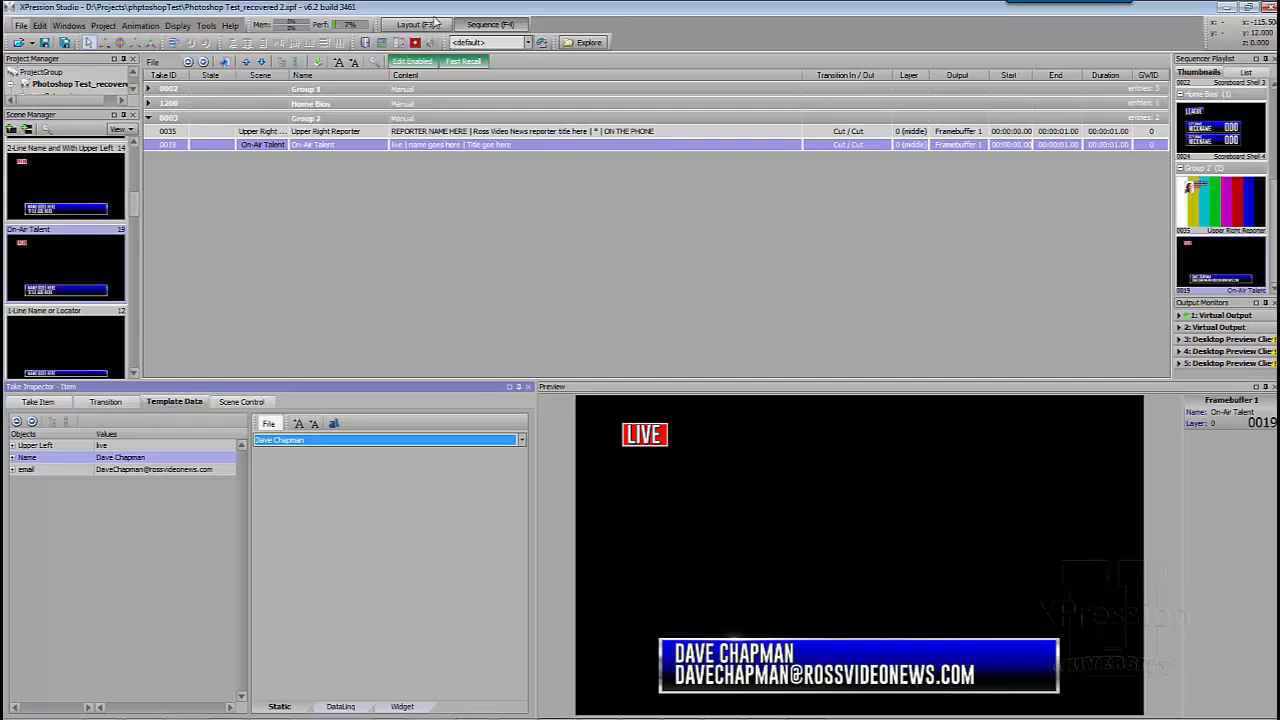
key("Return")
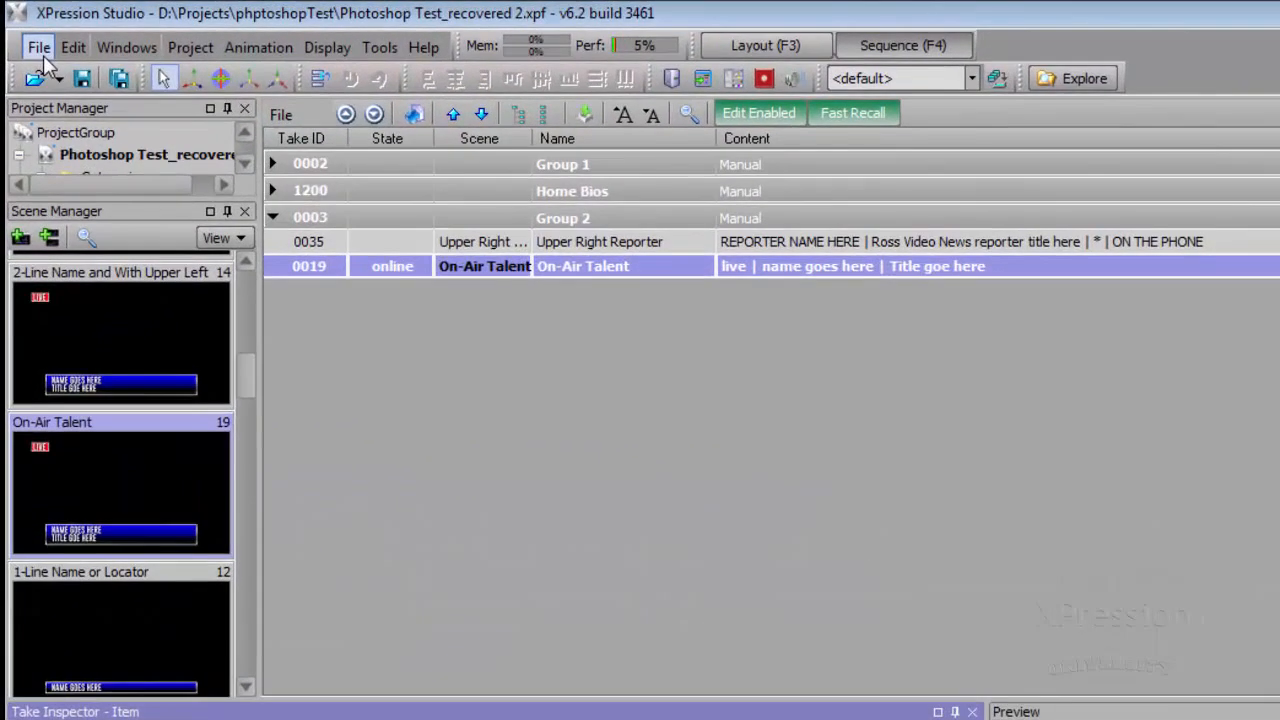
Step: Start publishing the project, log on to the ApexPS project server with the saved login and choose APEX NEWS as the show
left_click(22, 30)
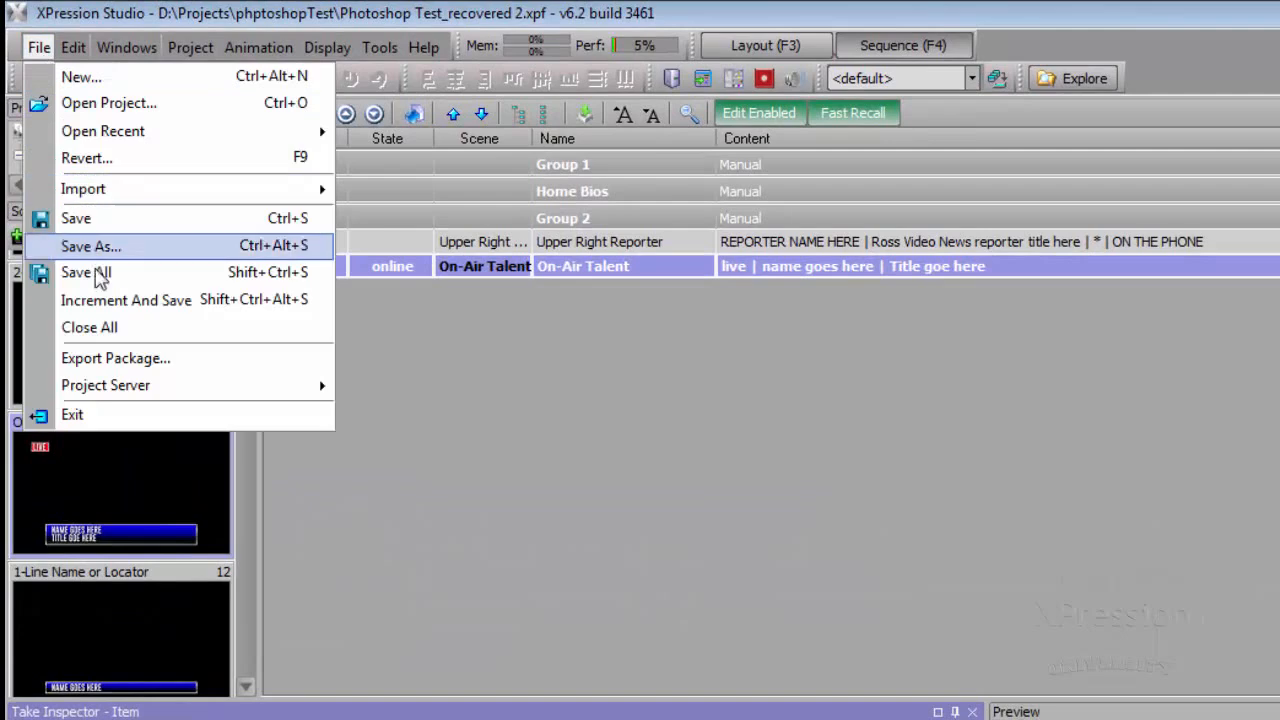
mouse_move(77, 383)
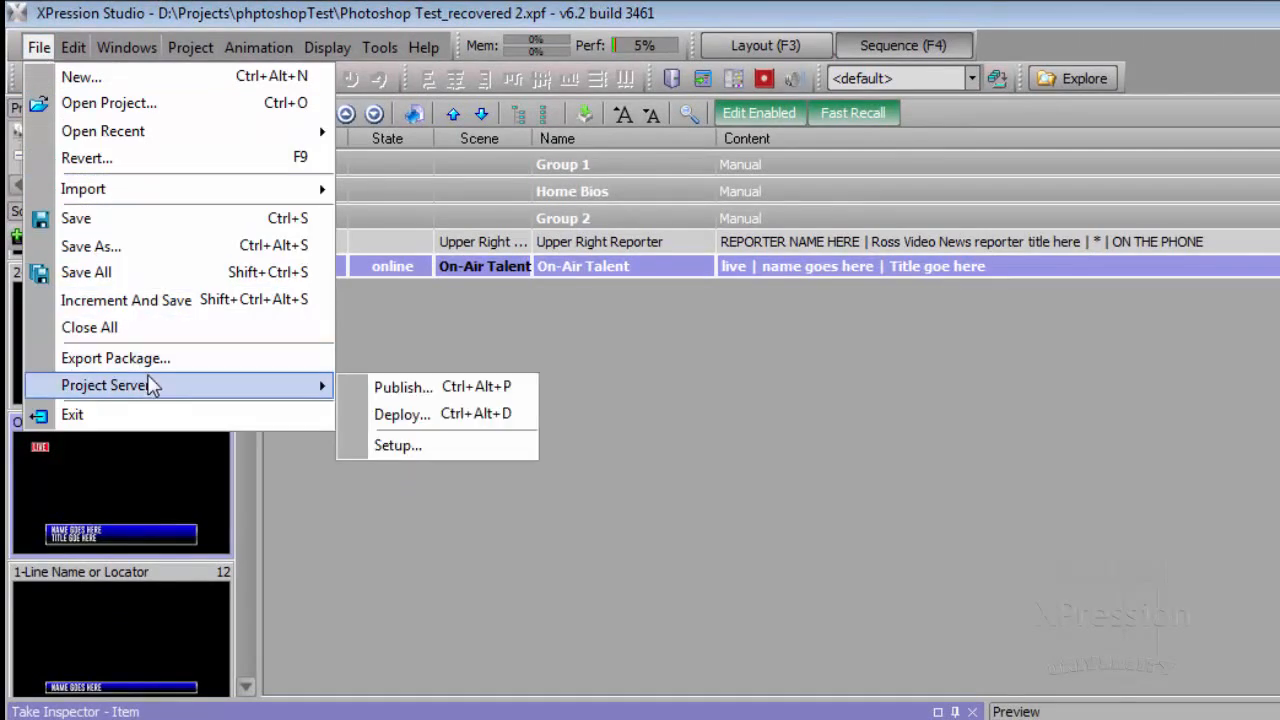
left_click(380, 390)
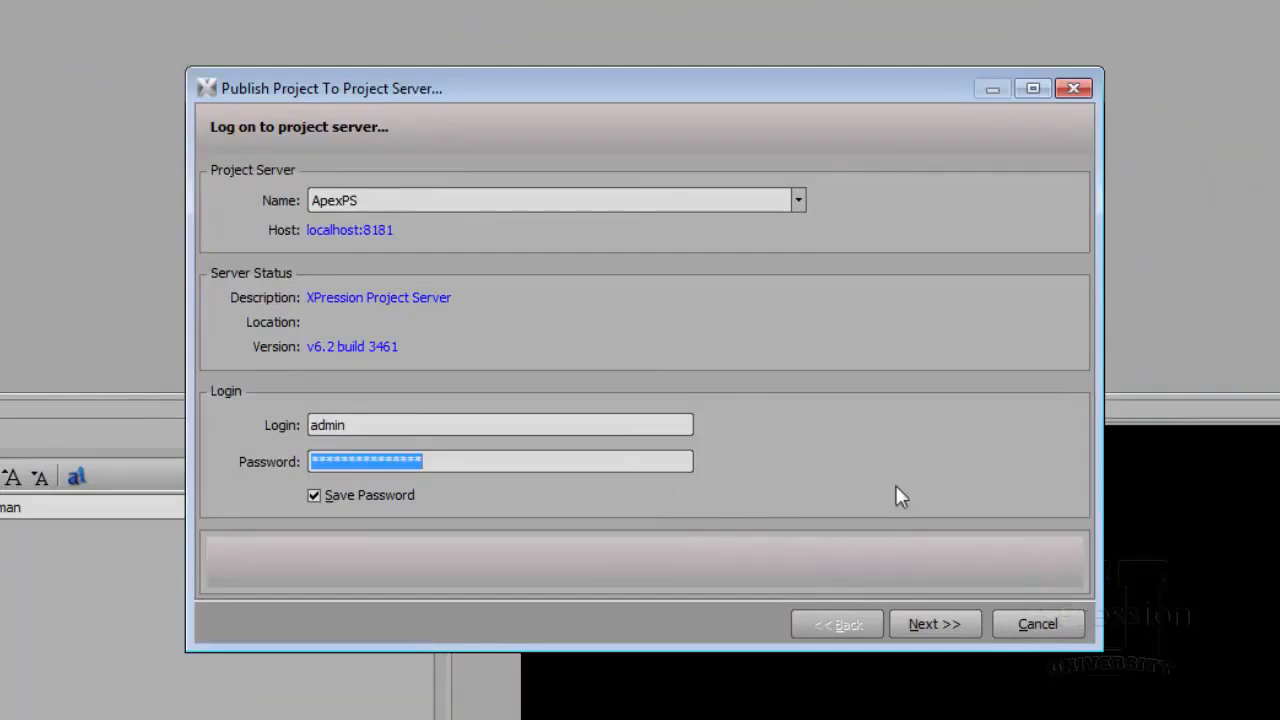
left_click(933, 616)
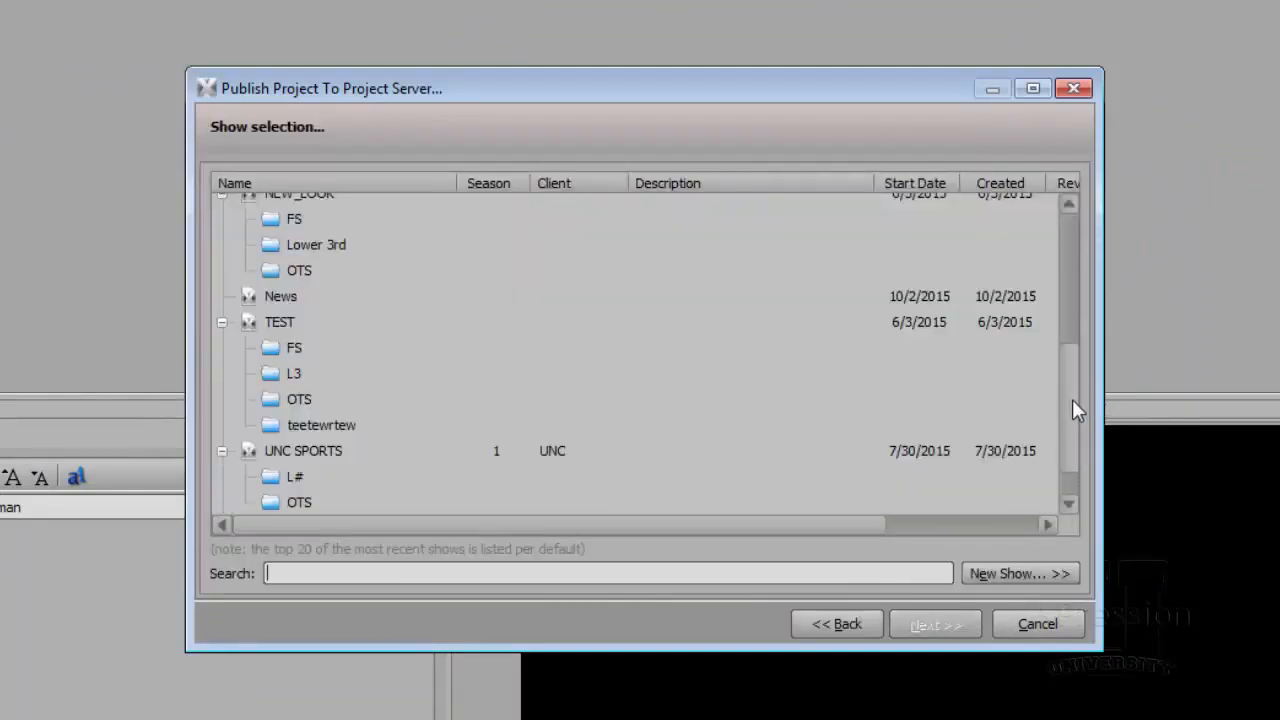
left_click_drag(1072, 399, 1081, 242)
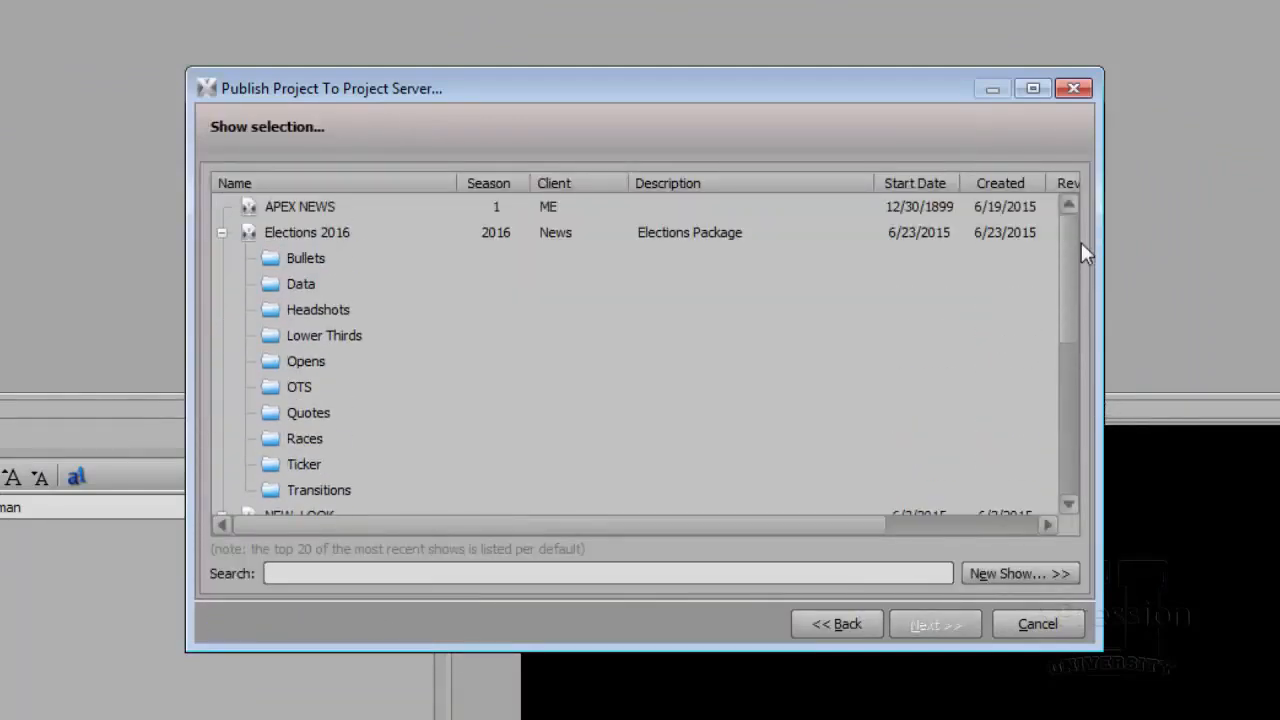
left_click(324, 201)
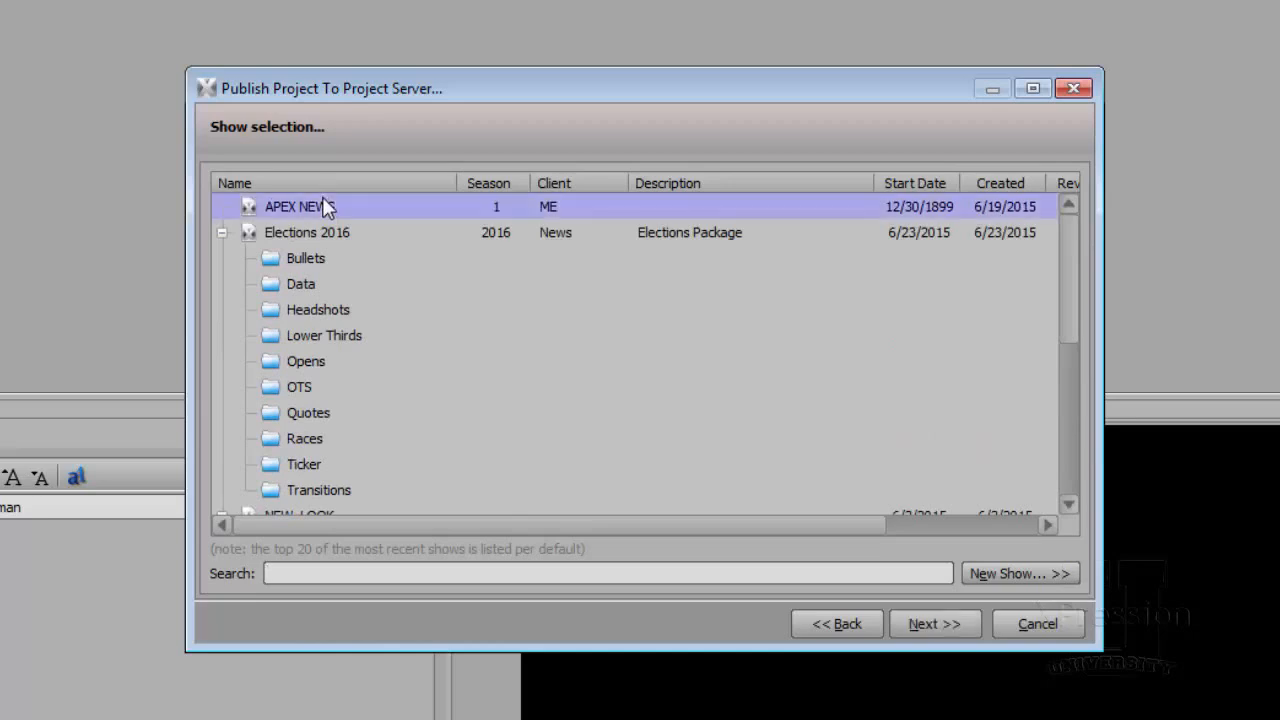
left_click(934, 624)
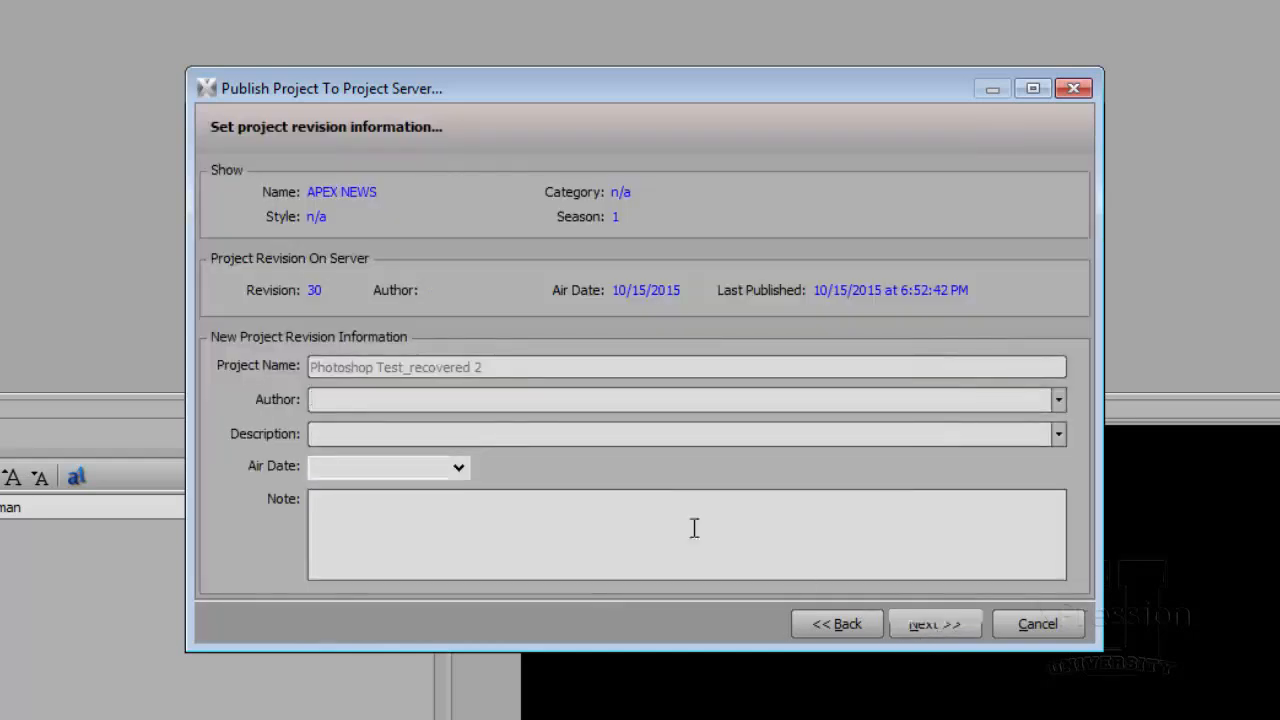
Step: Set the new revision's air date to 10/19/2015 and publish the project with unused files in its default folders included
left_click(460, 467)
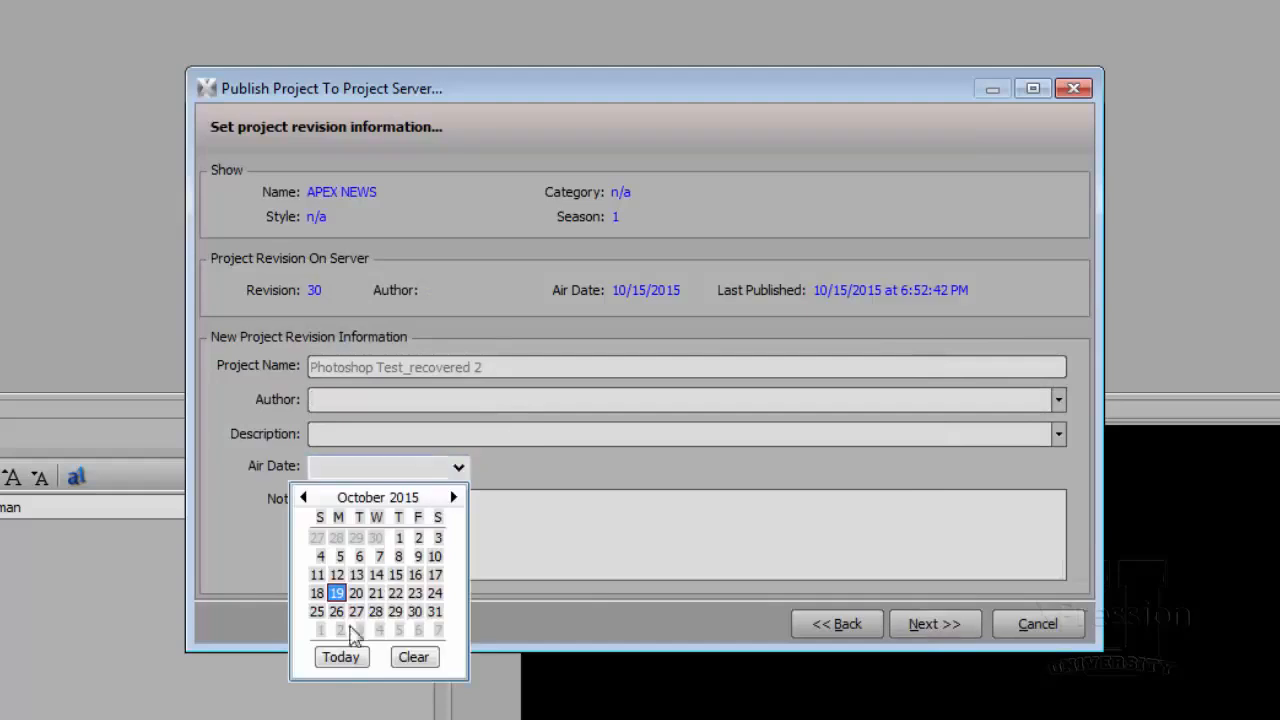
left_click(338, 657)
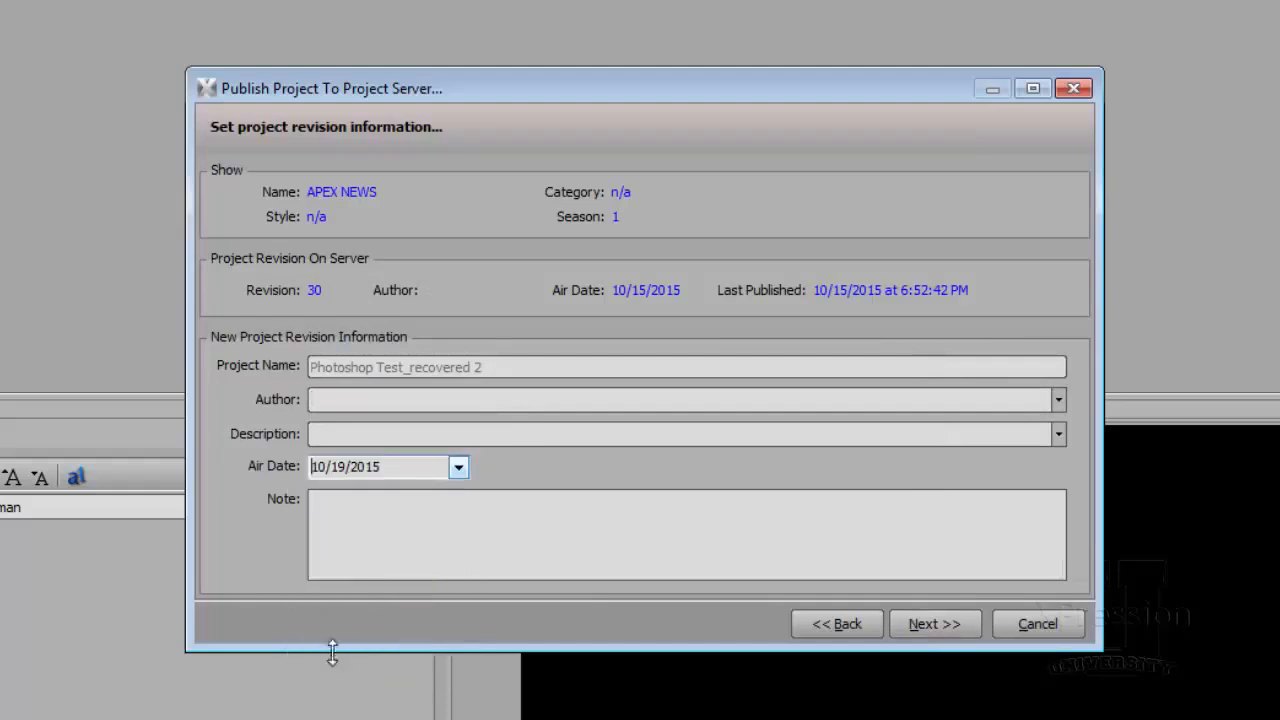
left_click(935, 622)
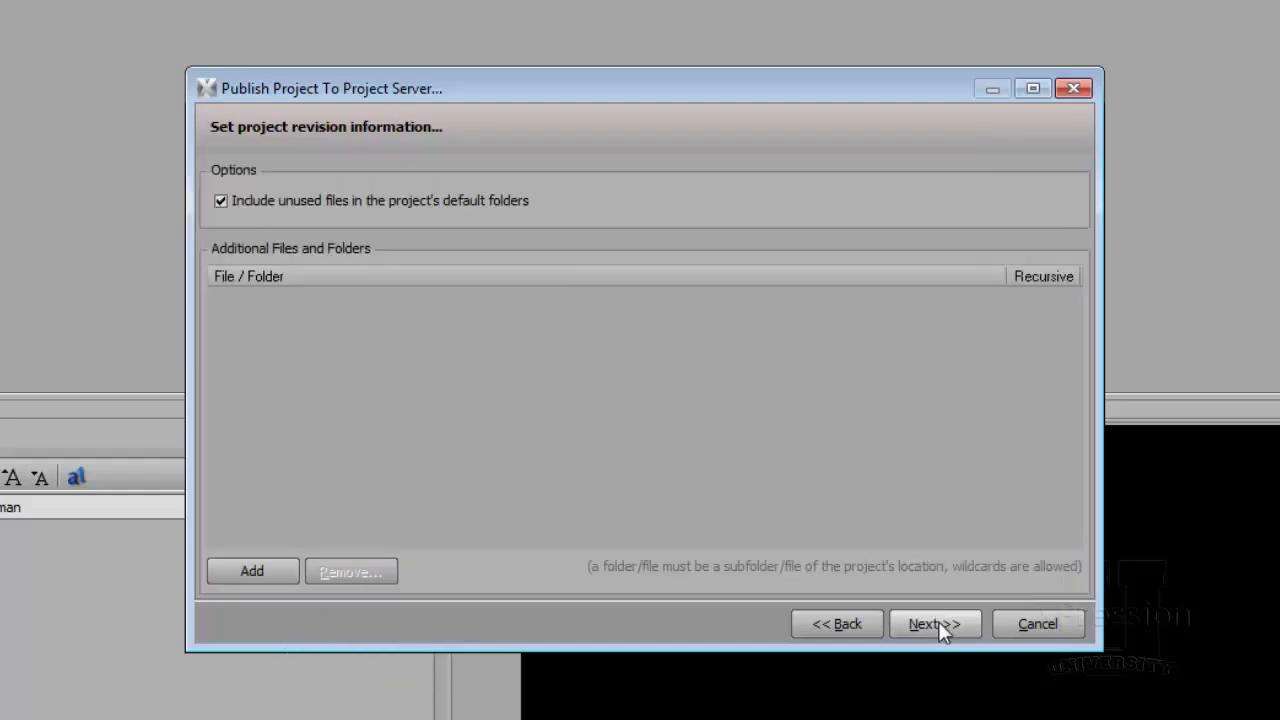
left_click(938, 621)
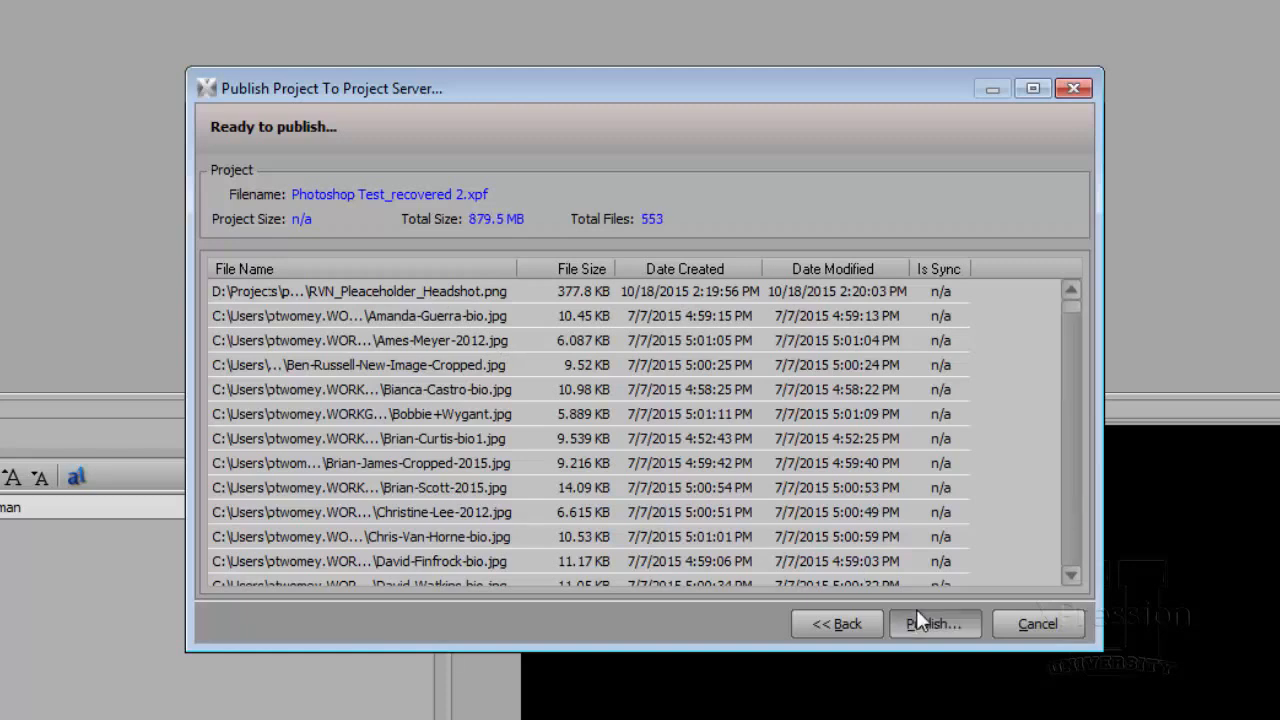
left_click(916, 620)
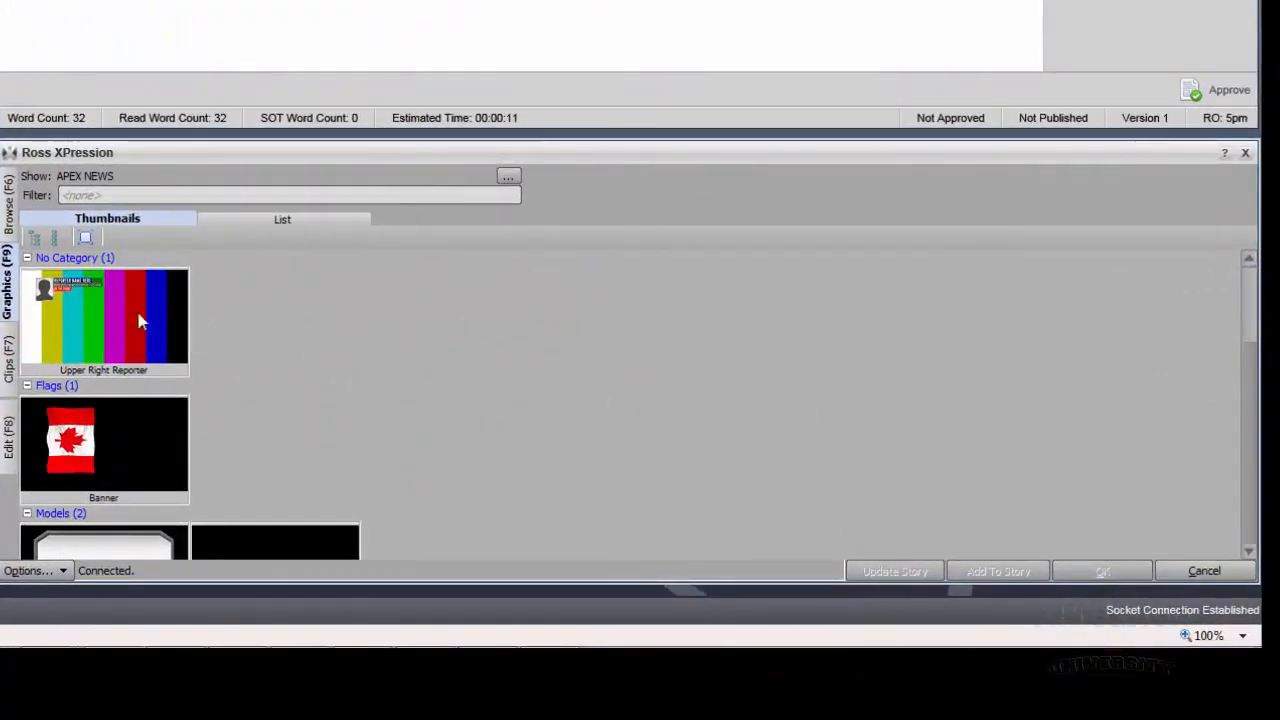
Step: In the newsroom's Ross XPression plugin, open the Upper Right Reporter template and set its Name to the sixth talent in the list
left_click(125, 318)
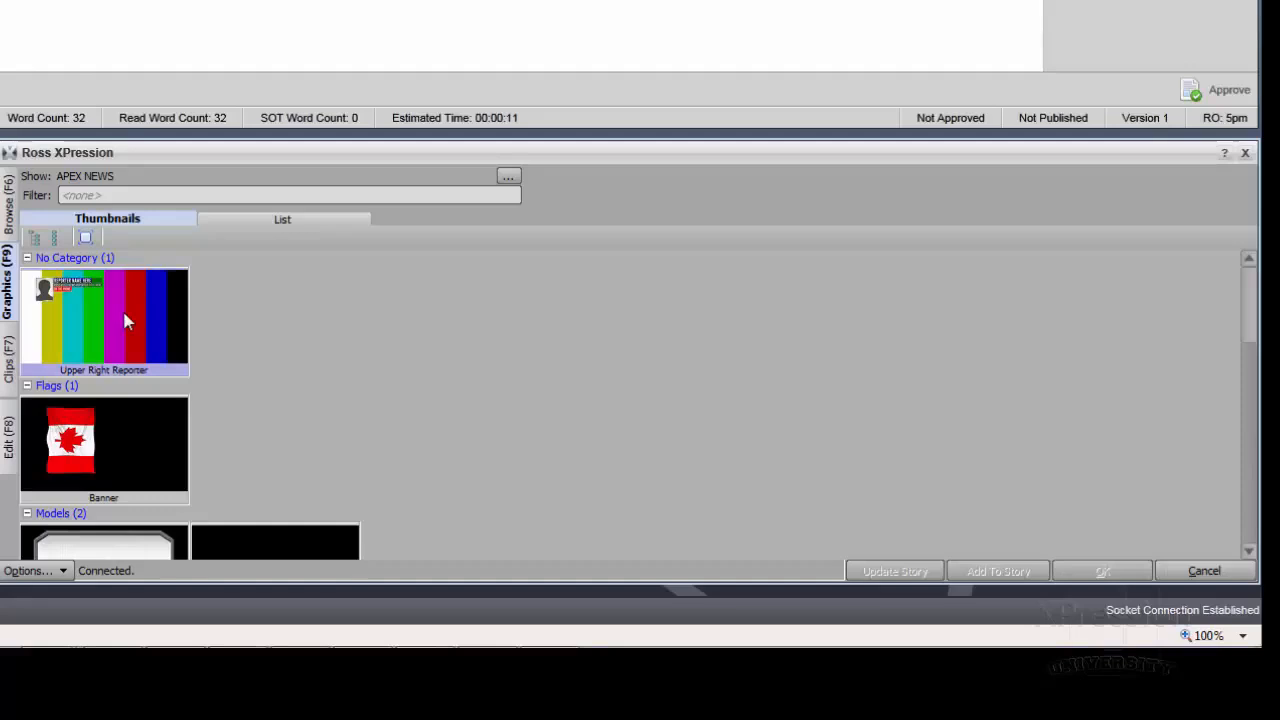
double_click(126, 318)
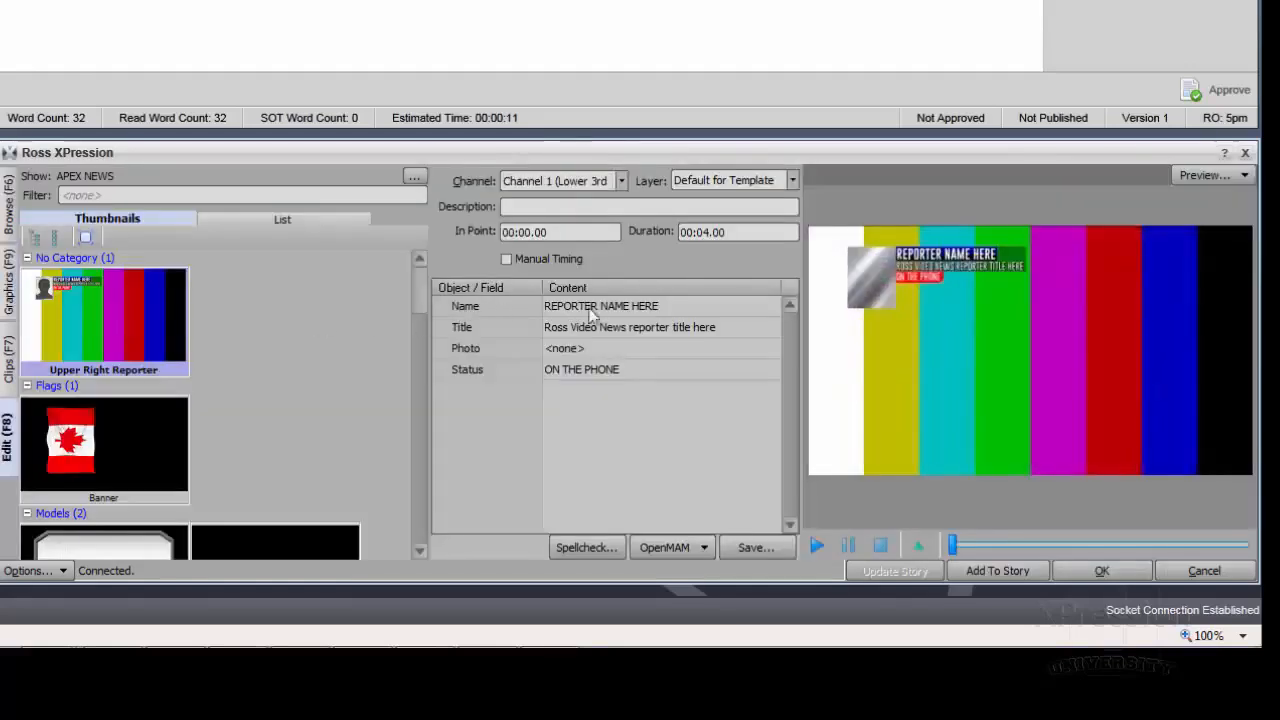
left_click(624, 307)
left_click(624, 307)
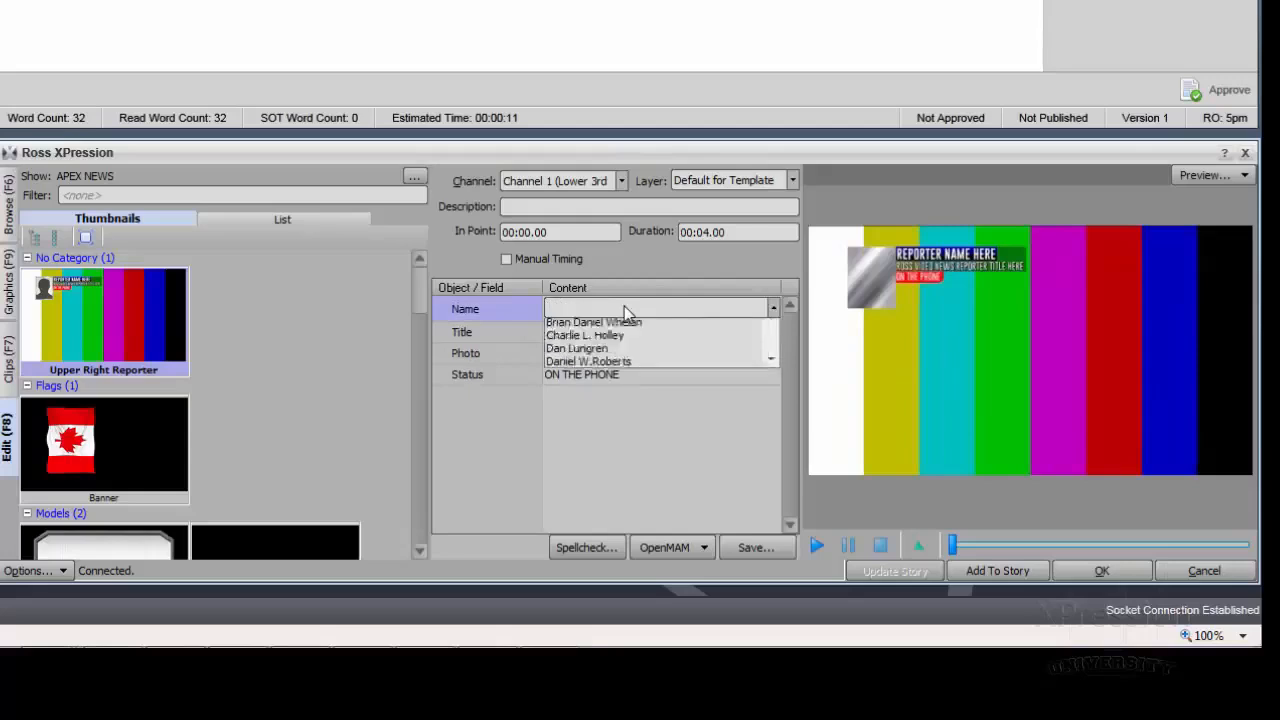
left_click(616, 392)
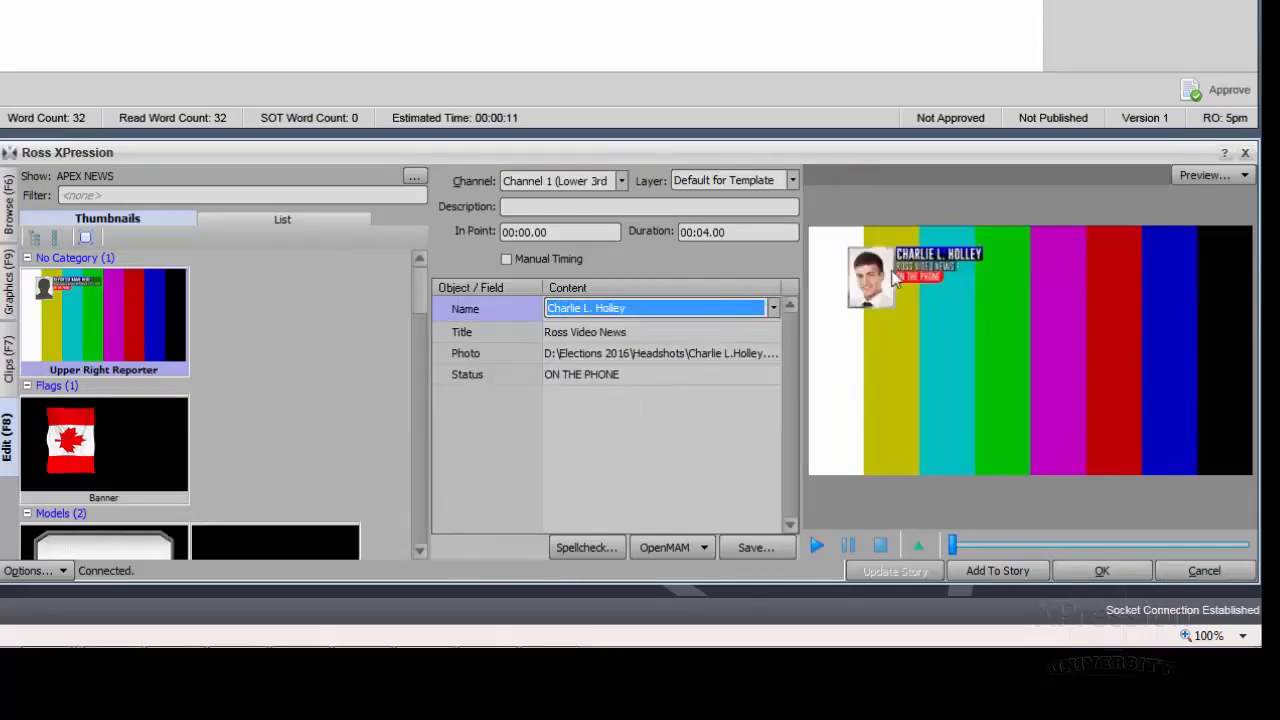
Step: Change the template's Name to the 11th listed talent and then to the 23rd, a Ross Video Meteorologist
left_click(773, 308)
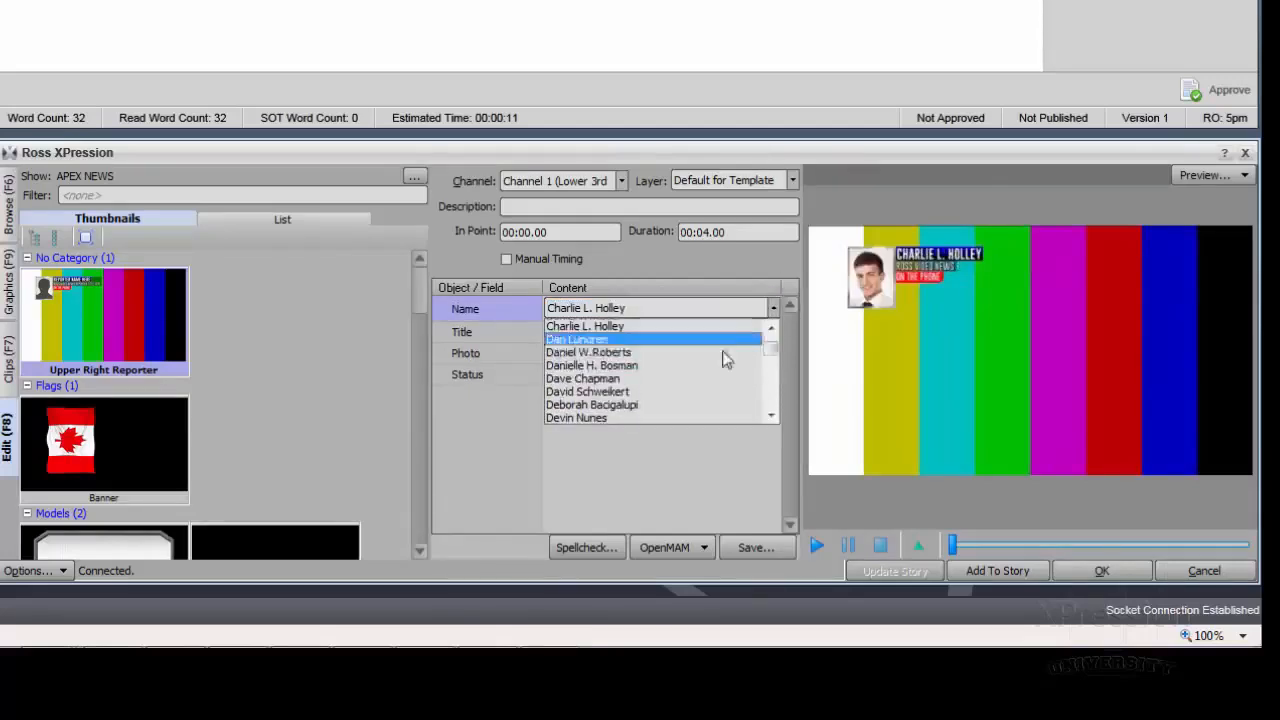
left_click(679, 395)
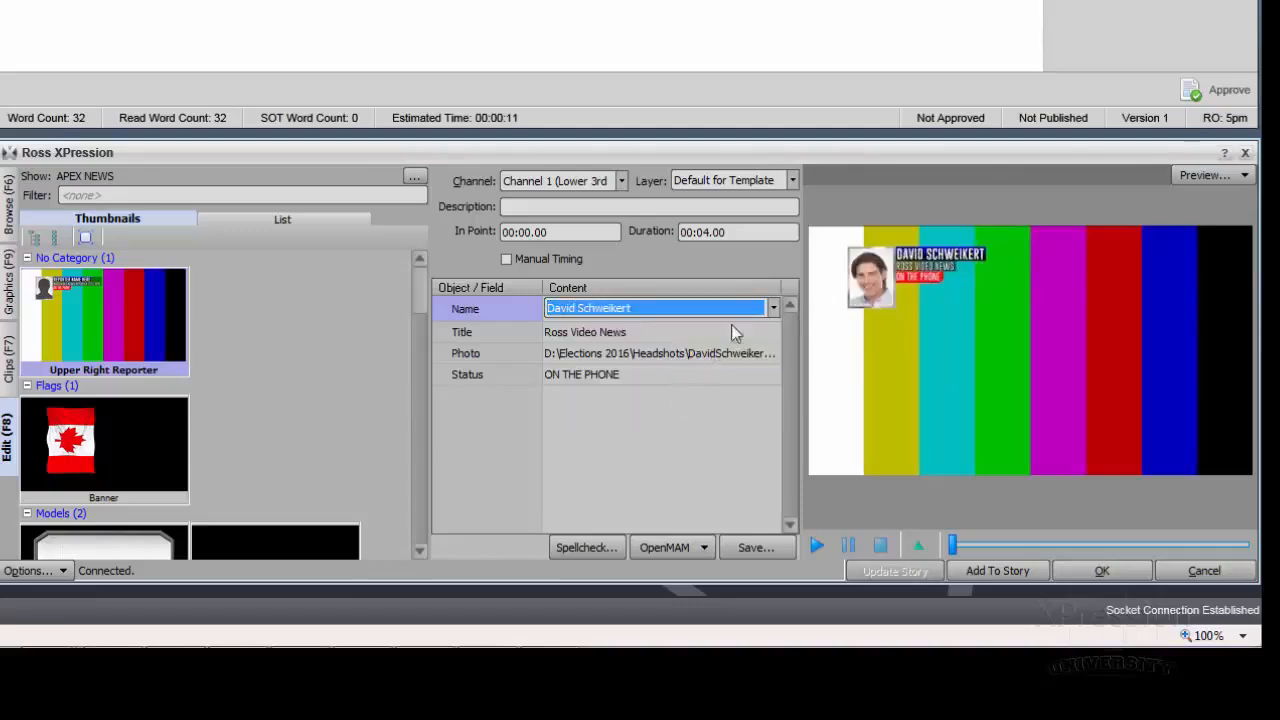
left_click(773, 308)
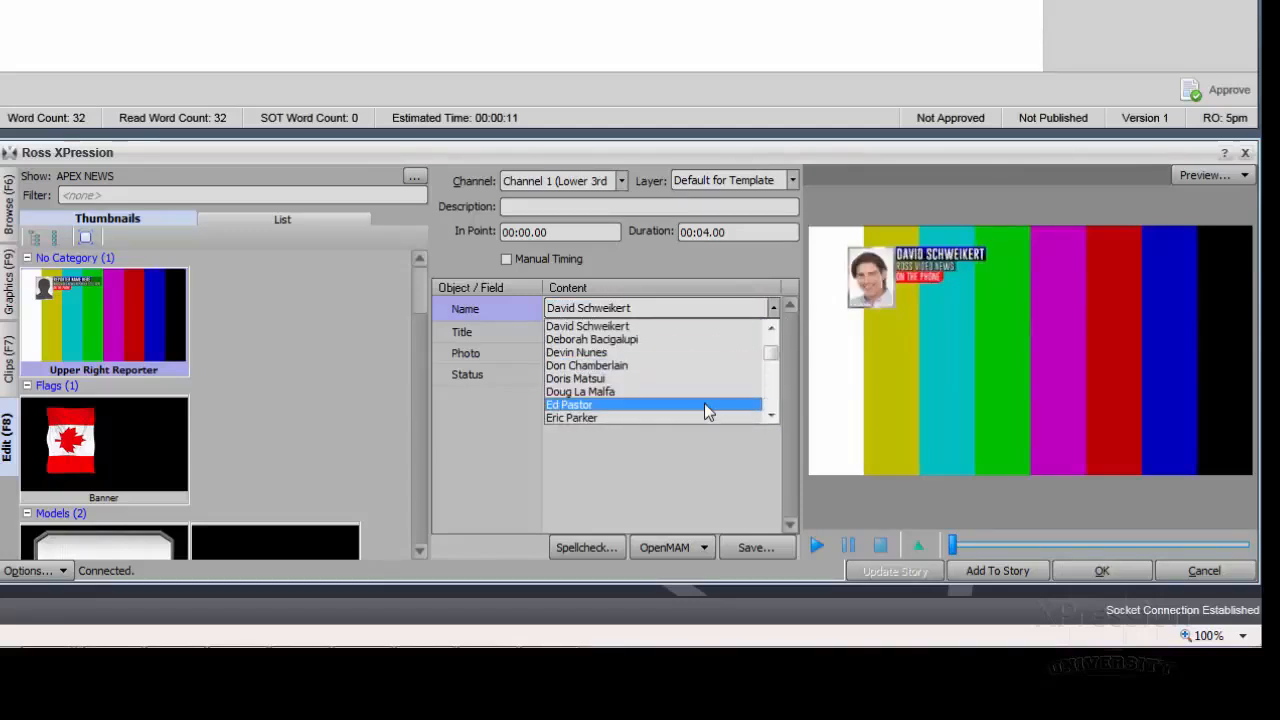
left_click(770, 381)
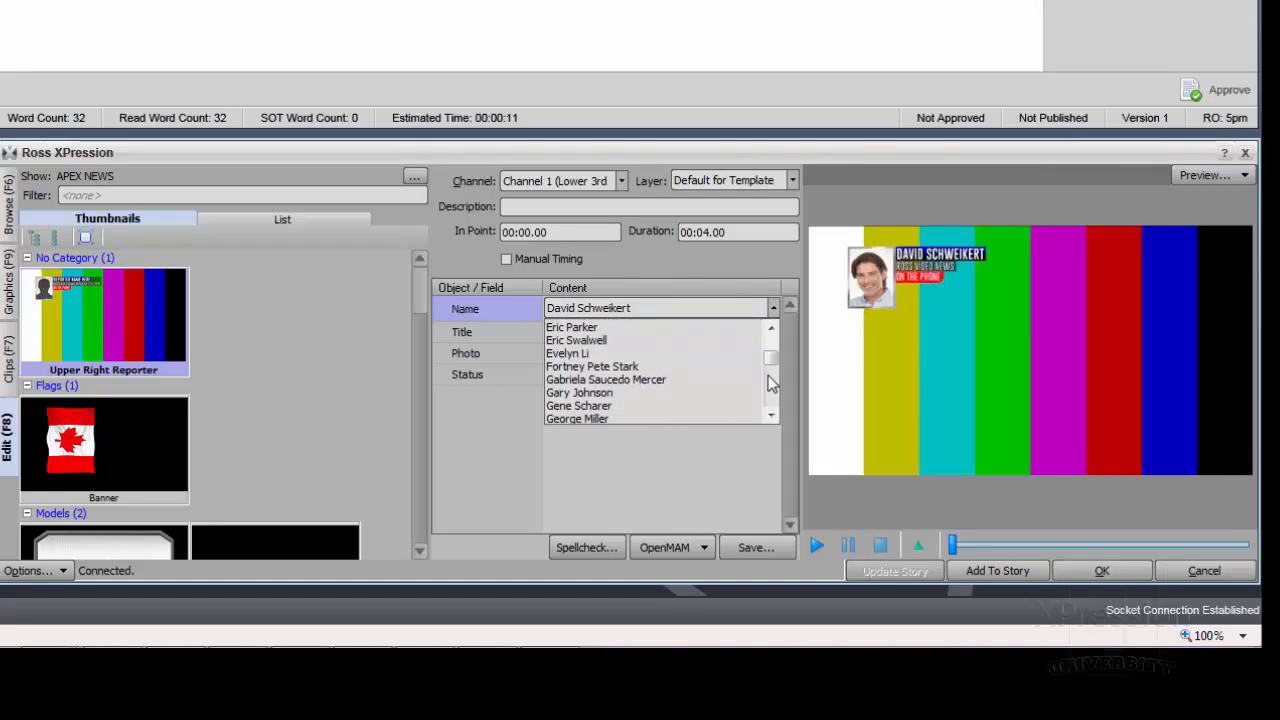
left_click(703, 390)
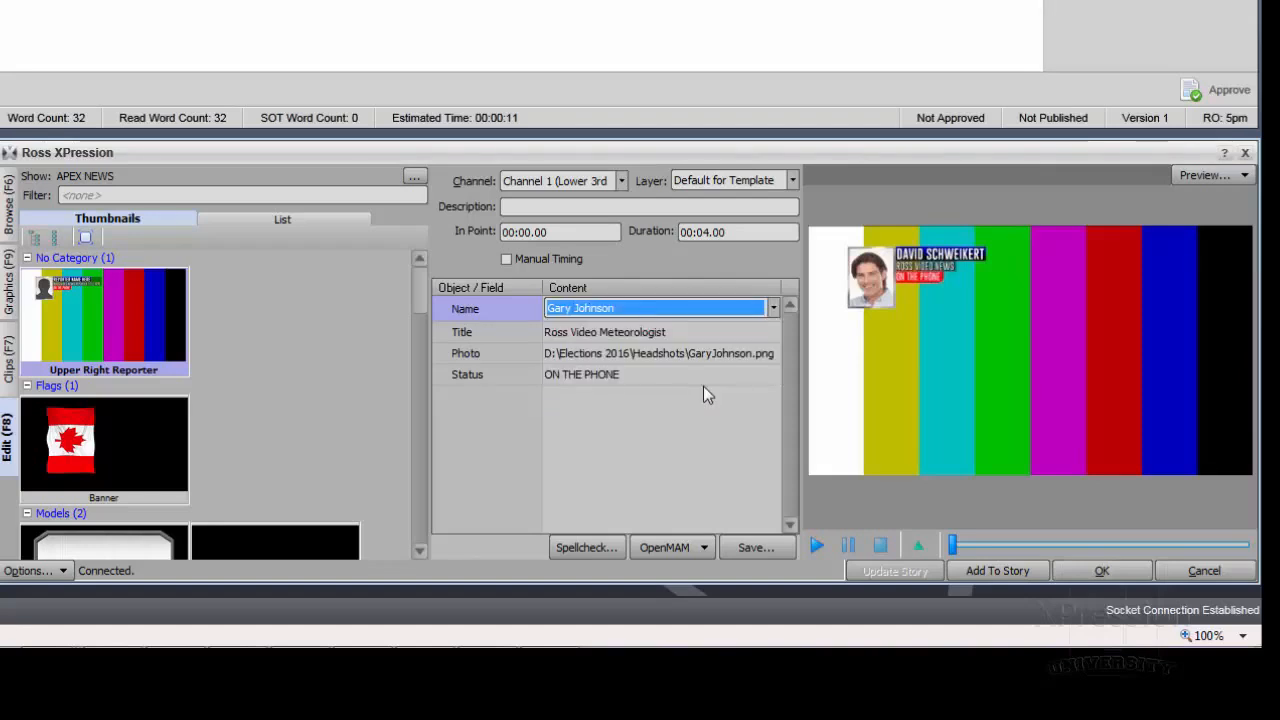
Step: Set the Upper Right Reporter template's Status to Reporting and add the graphic to the story's rundown items
left_click(606, 381)
left_click(606, 378)
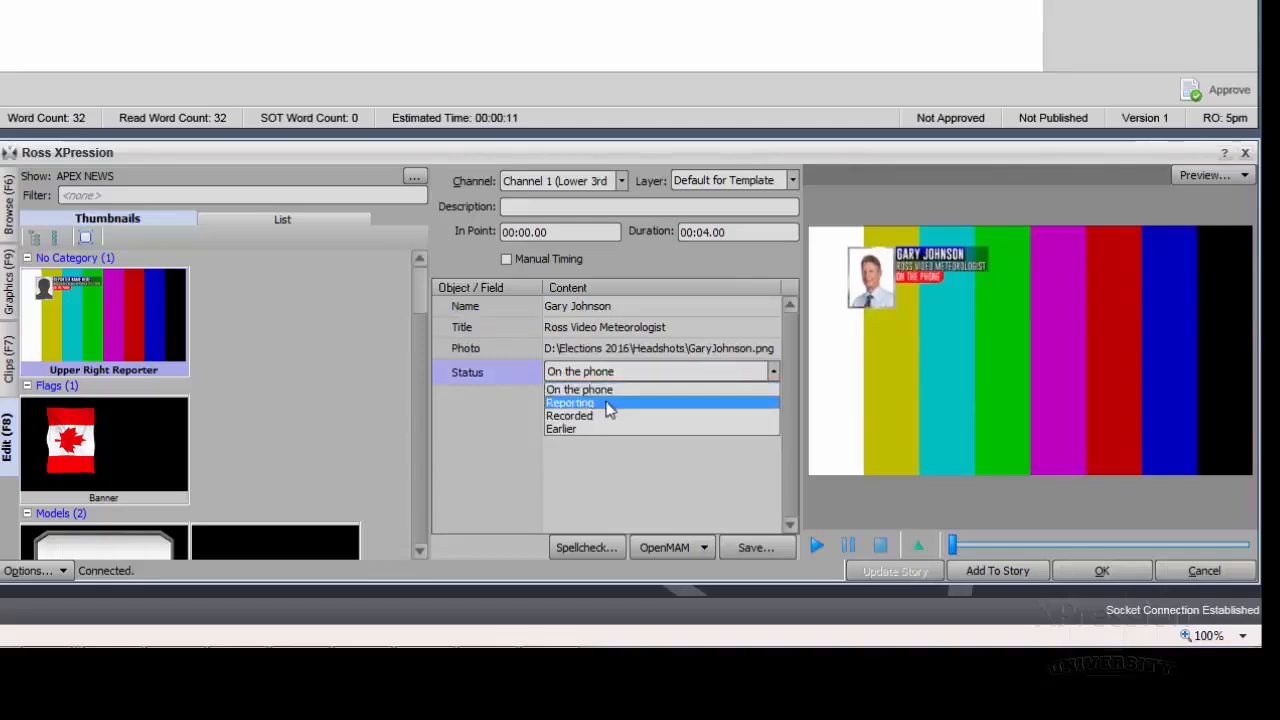
left_click(606, 402)
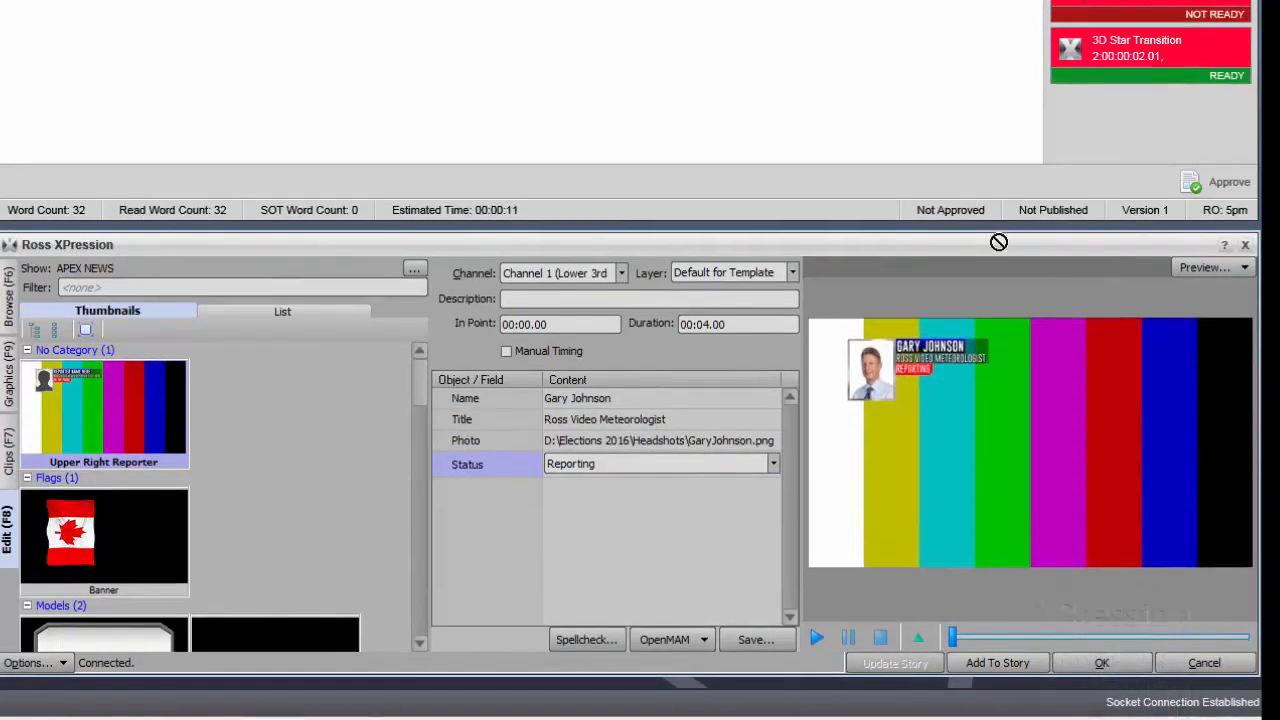
left_click_drag(998, 242, 1089, 143)
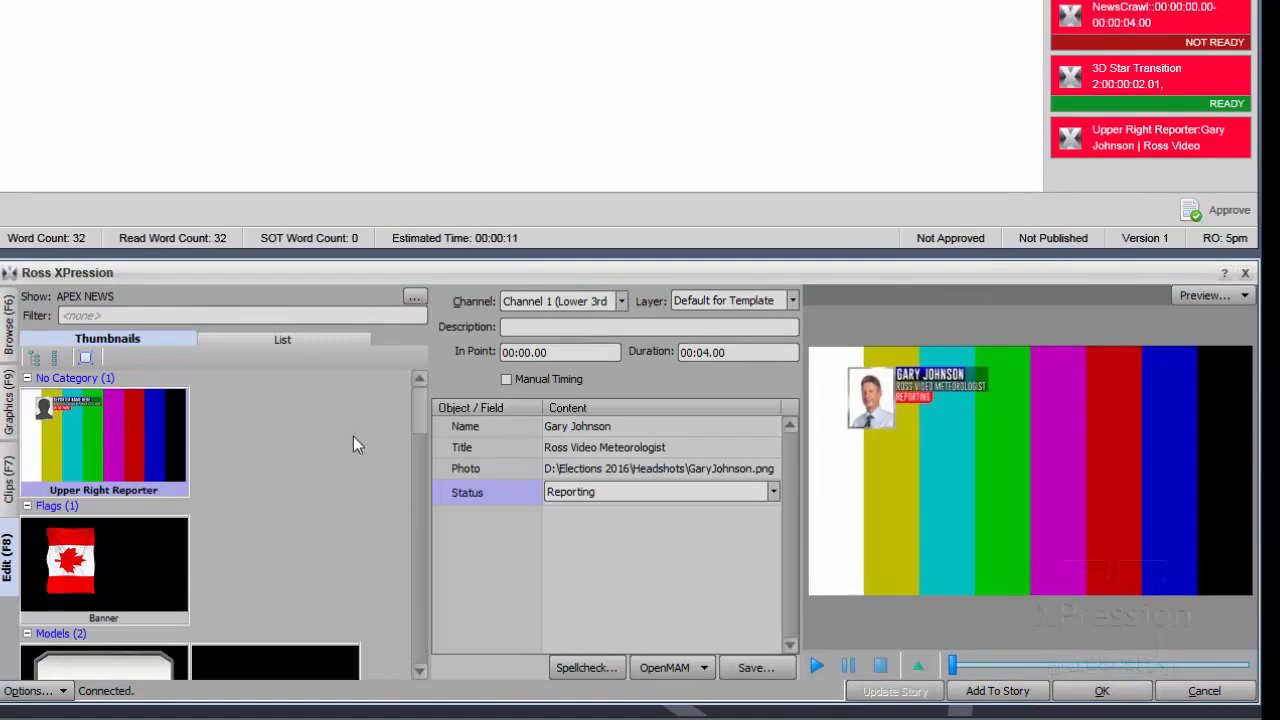
Step: Open the On-Air Talent template and set its Name to the sixth talent in the list, then to the 11th
left_click_drag(419, 389, 415, 492)
left_click(118, 525)
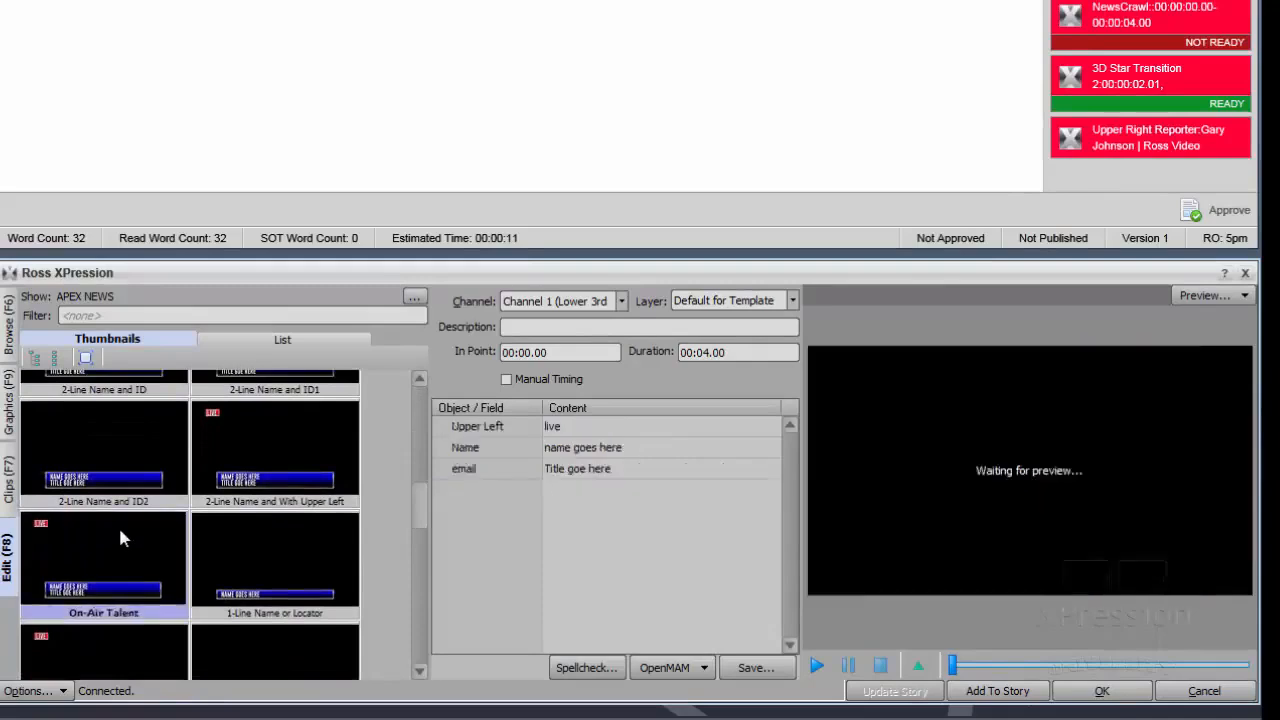
left_click(618, 451)
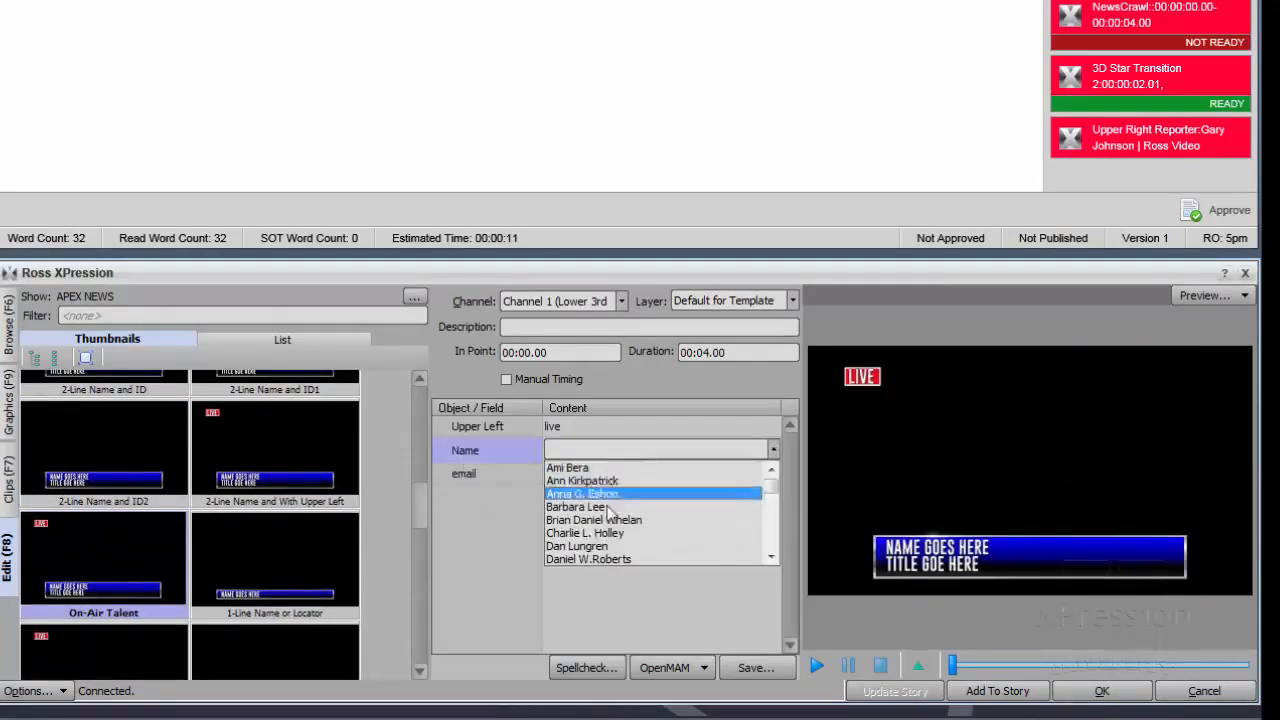
left_click(609, 533)
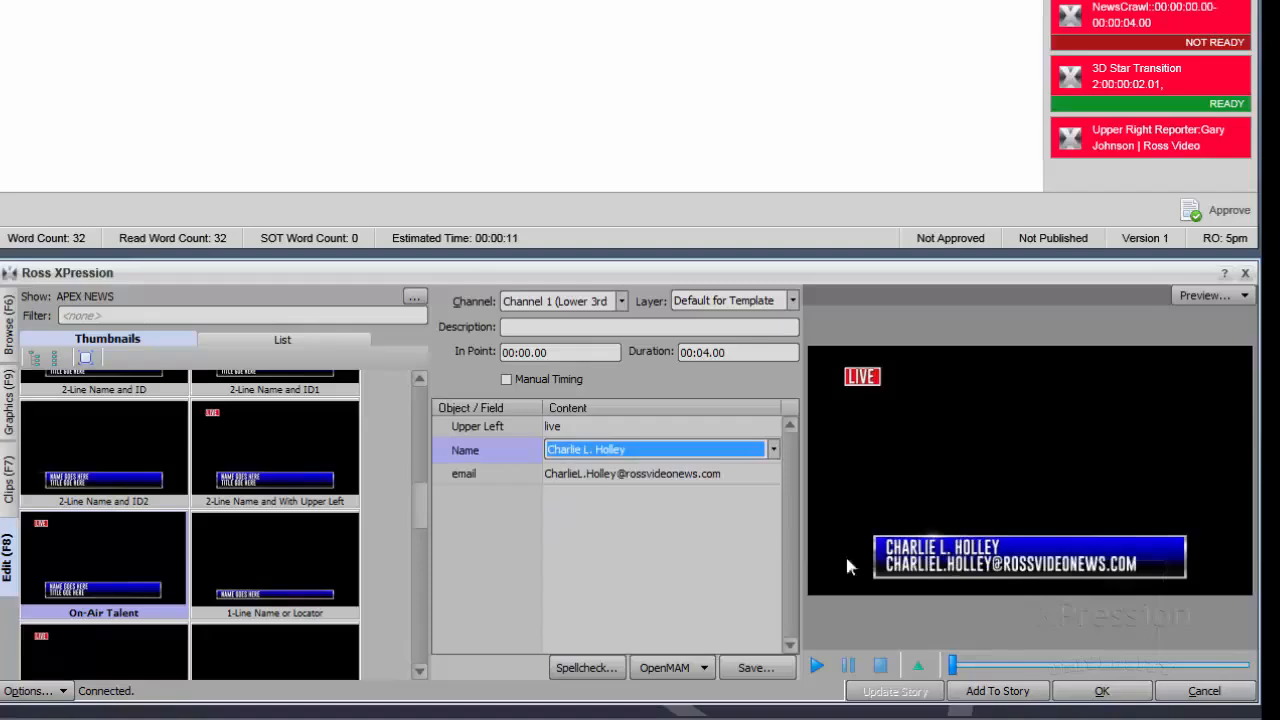
left_click(727, 450)
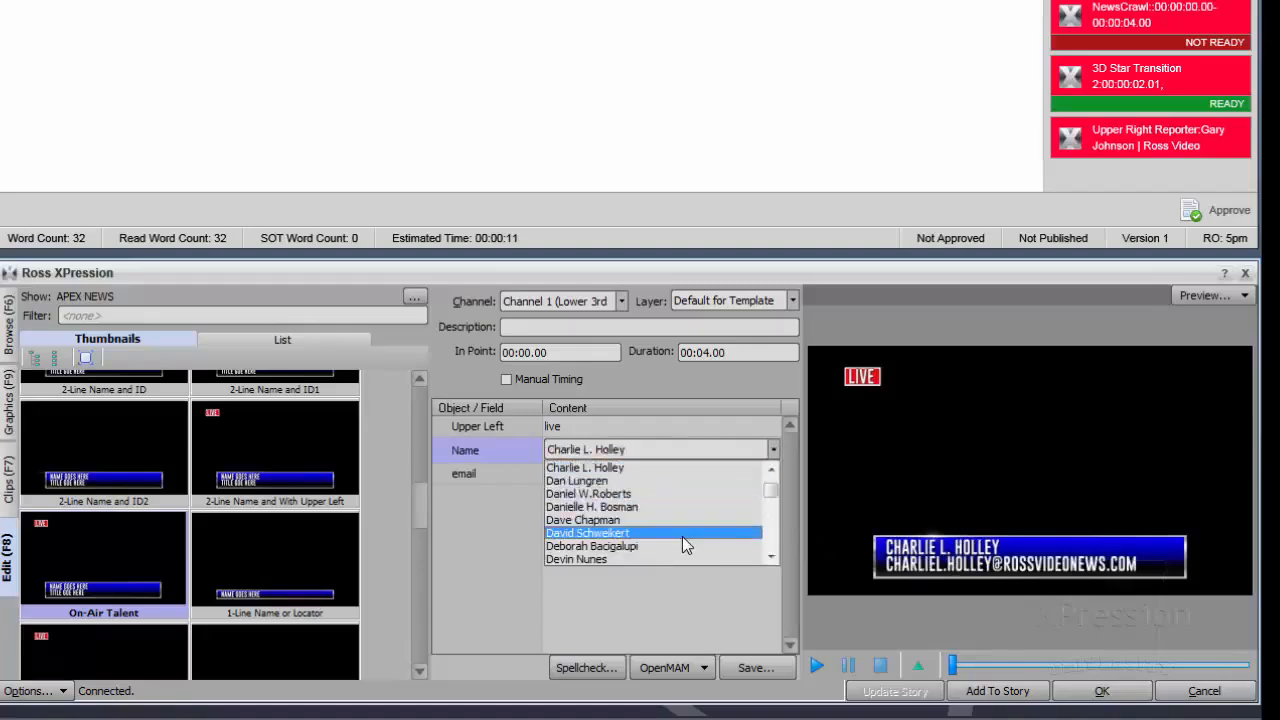
left_click(682, 536)
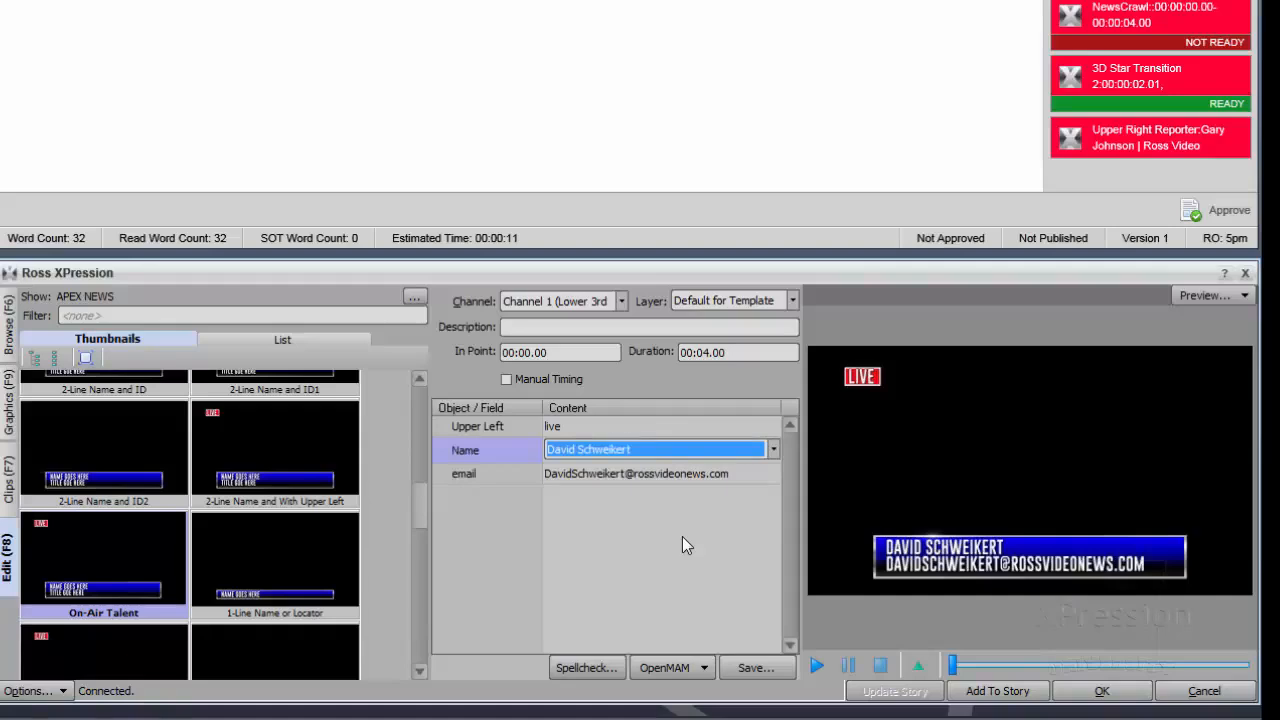
Step: Set the On-Air Talent template's Upper Left text to BREAKING NEWS and then to YESTERDAY
left_click(644, 426)
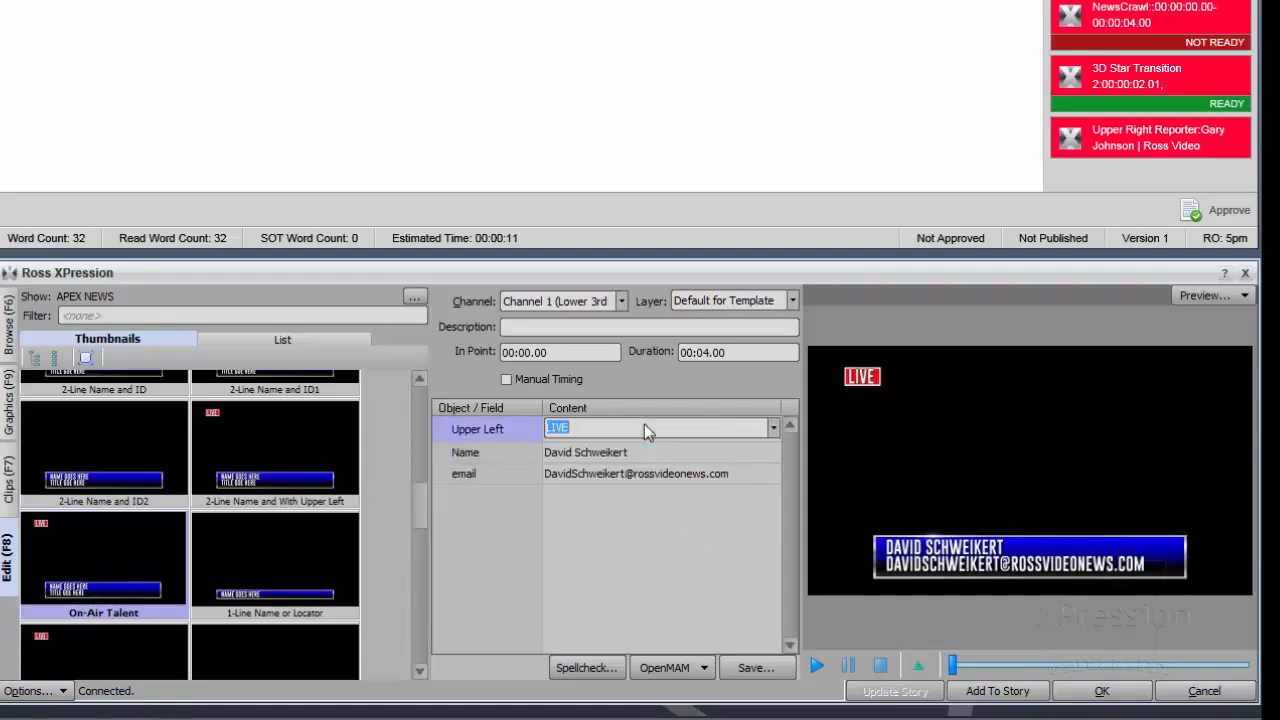
left_click(773, 428)
left_click(705, 483)
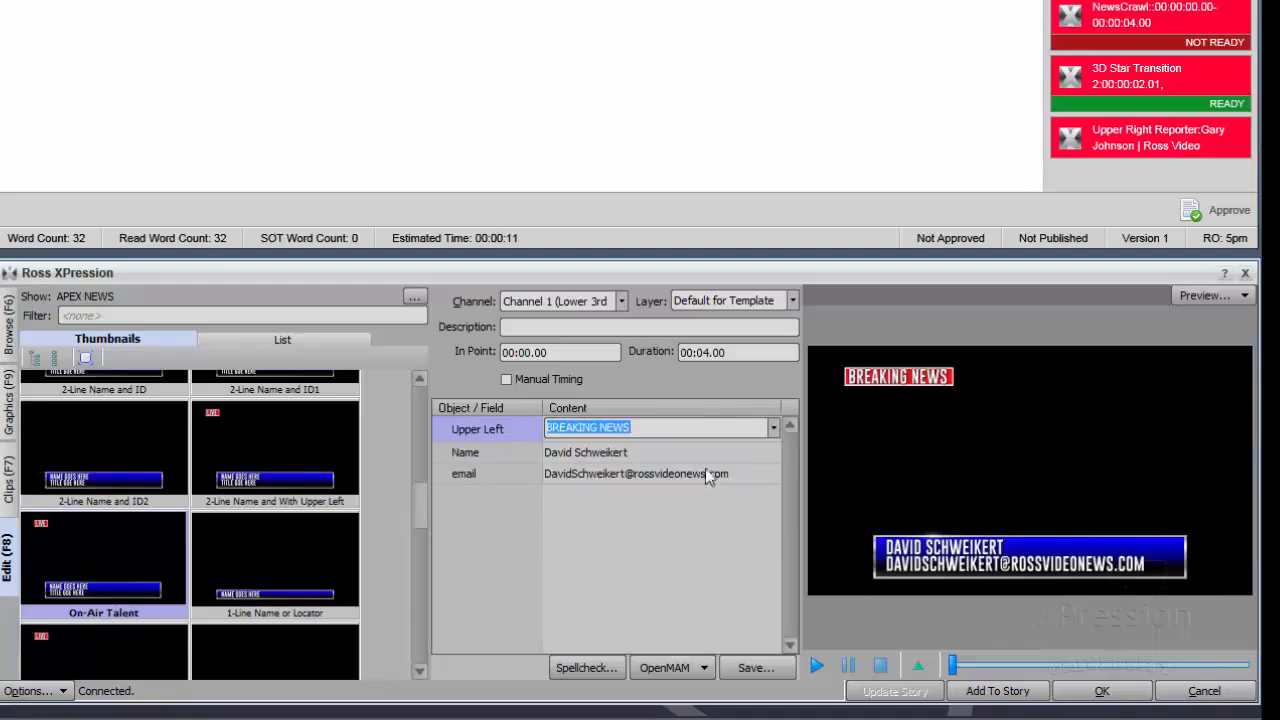
left_click(773, 426)
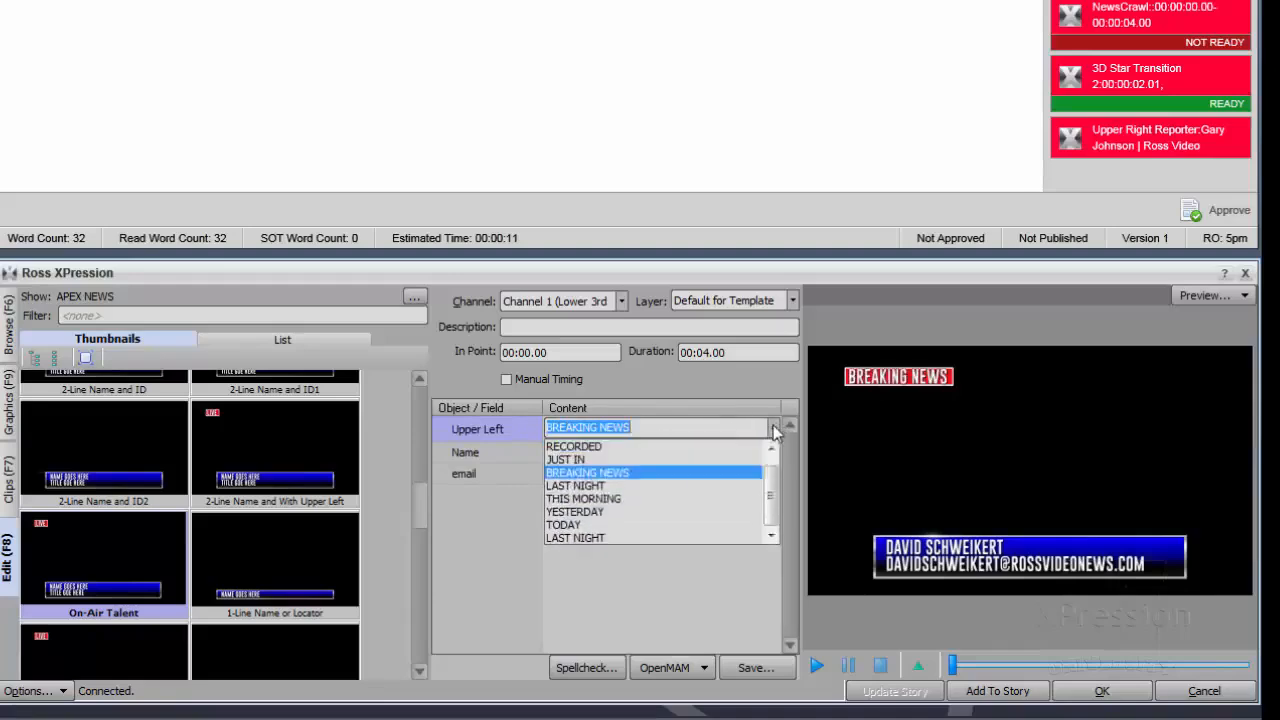
left_click(715, 515)
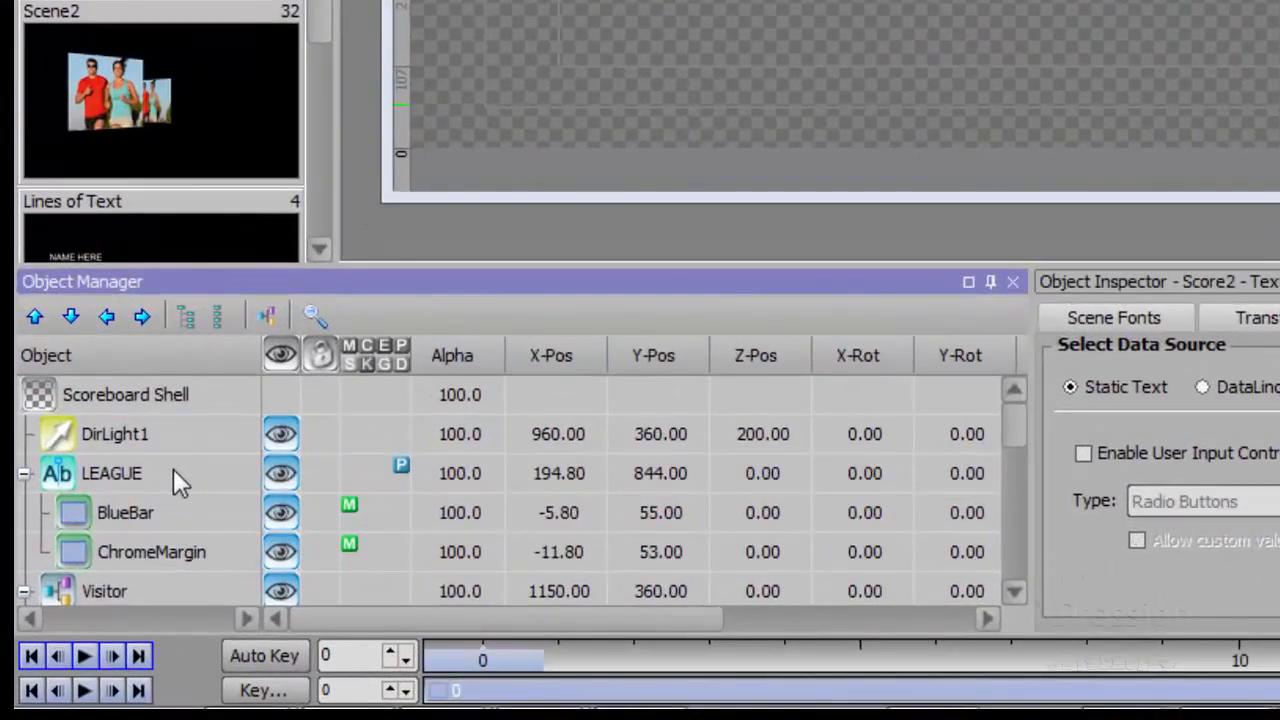
Step: In XPression Studio, enable user input controls for the Scoreboard Shell's LEAGUE text as radio buttons fed by the League global list
left_click(111, 559)
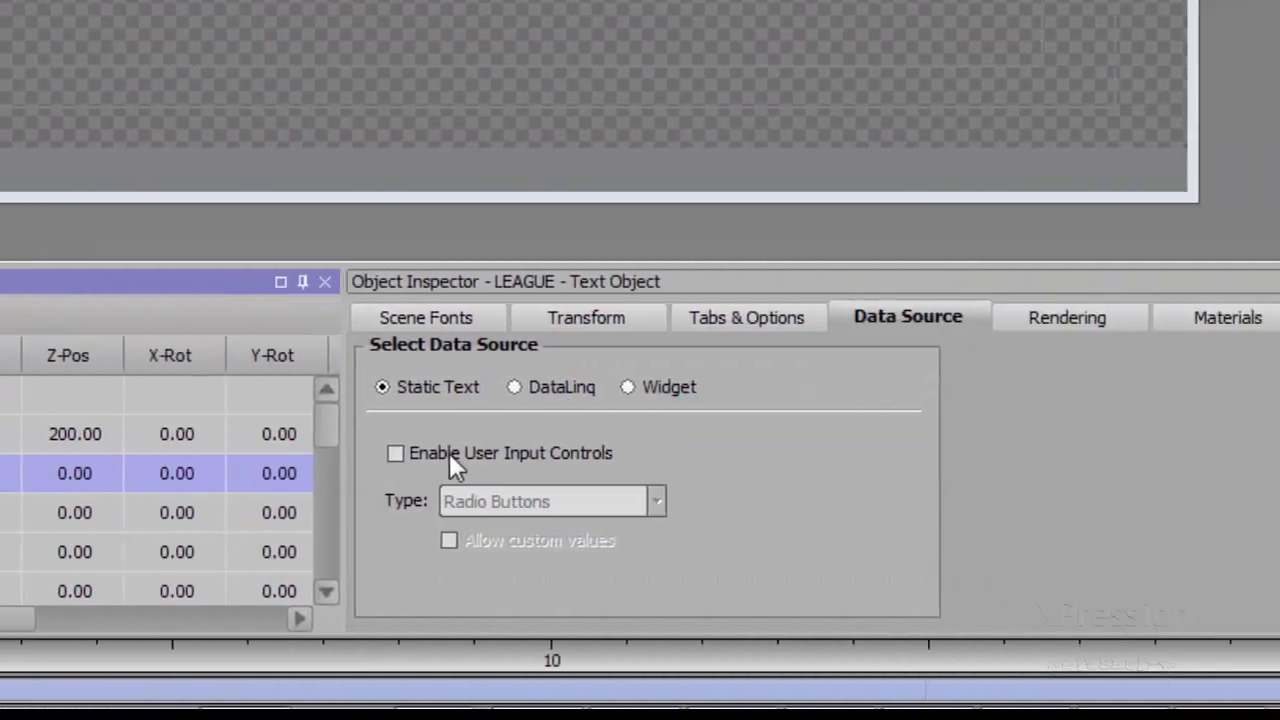
left_click(1130, 456)
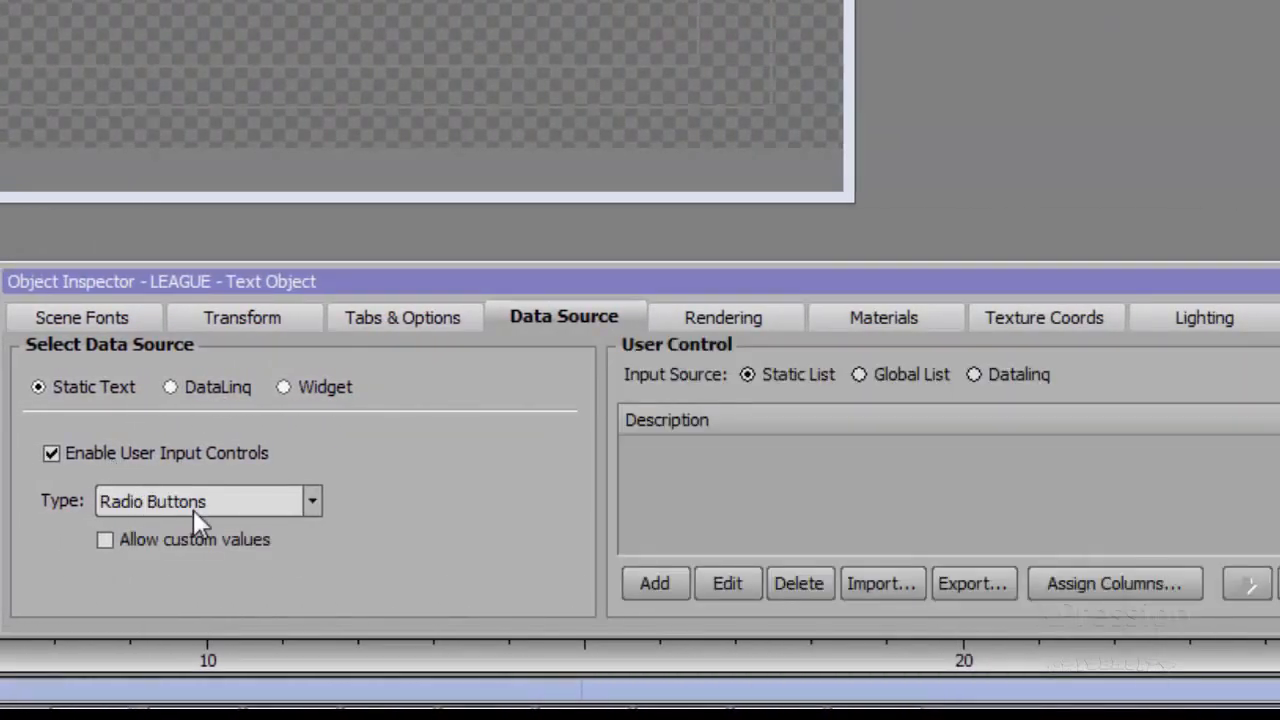
left_click(860, 374)
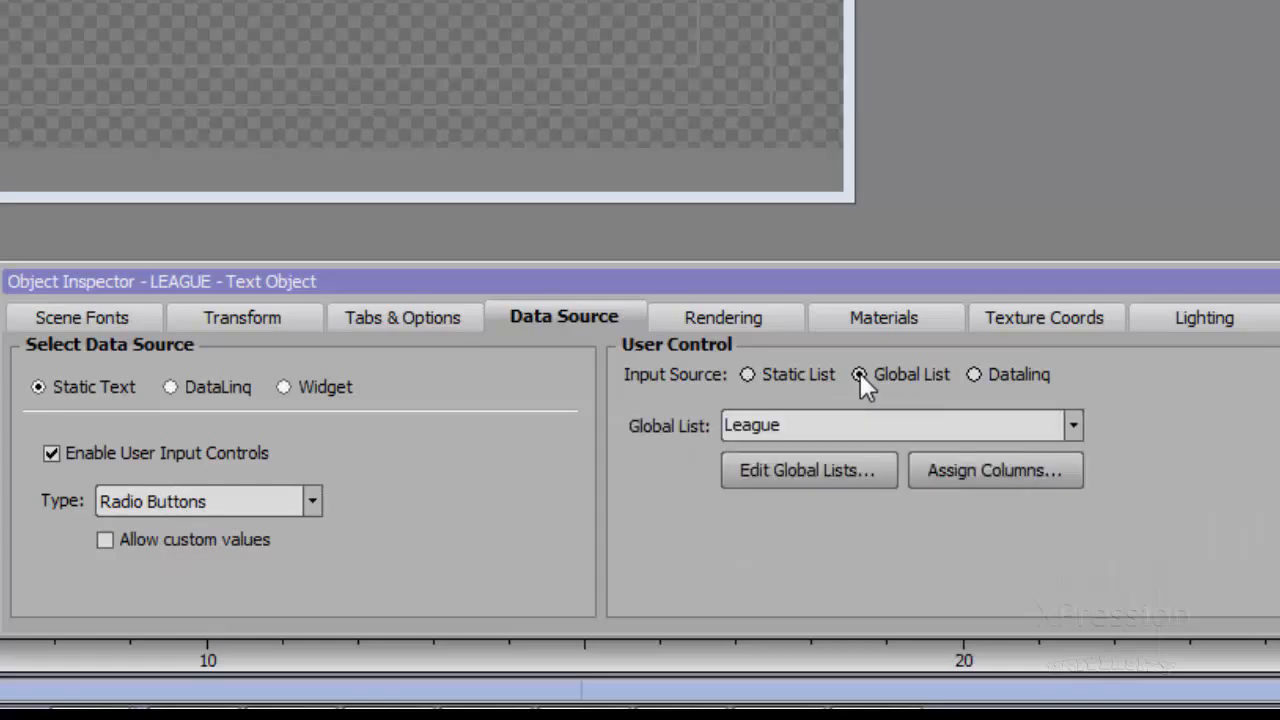
Step: Examine the entries of the League, NBA and NFL global lists, then close the list editor
left_click(858, 468)
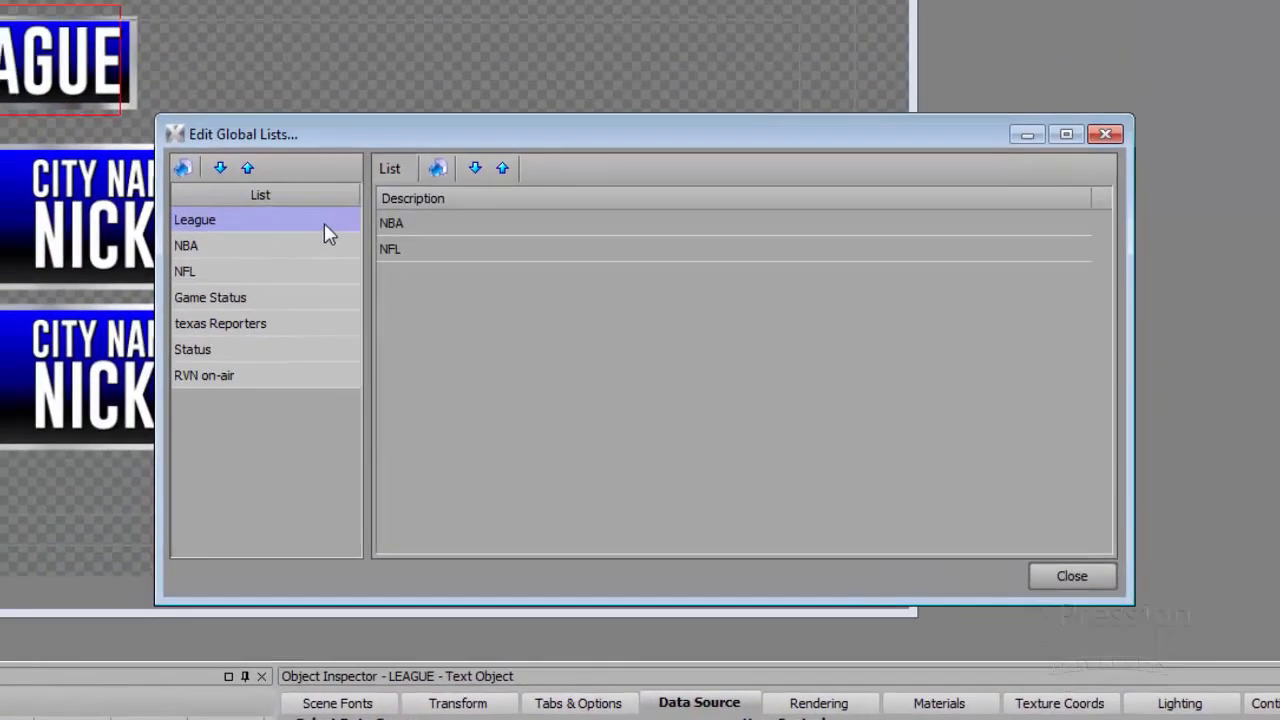
double_click(417, 222)
left_click(418, 249)
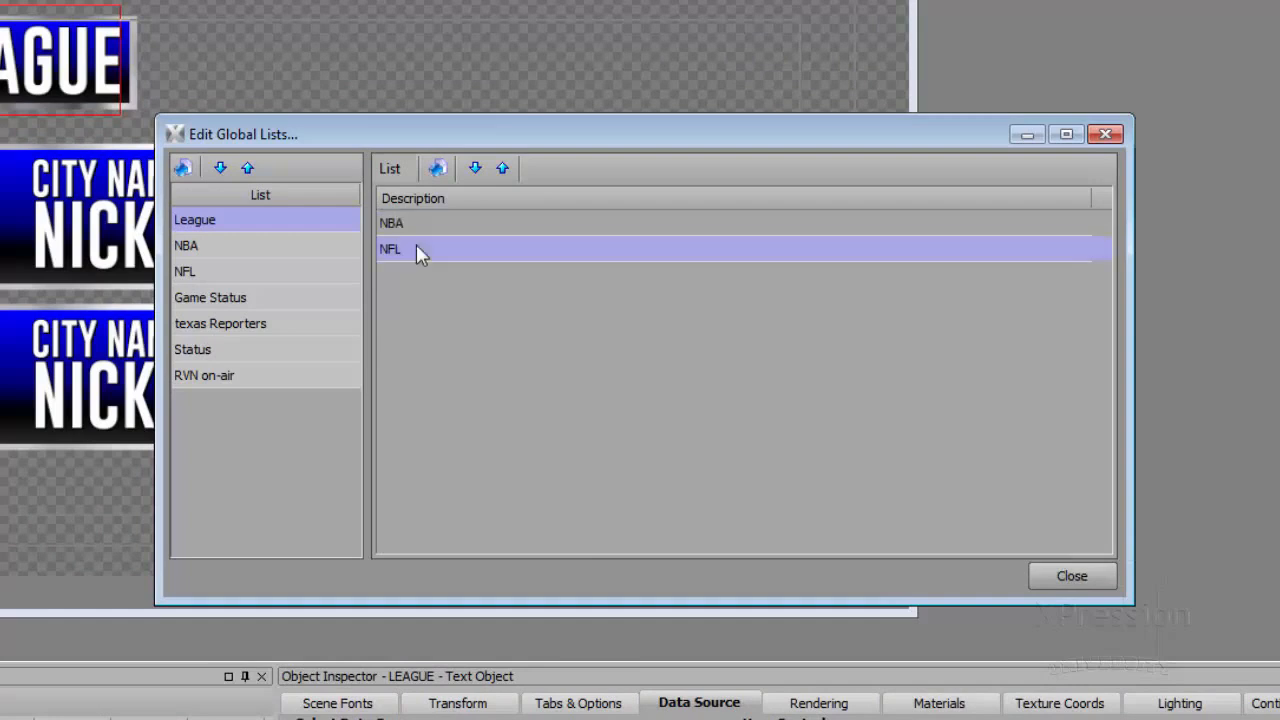
left_click(214, 255)
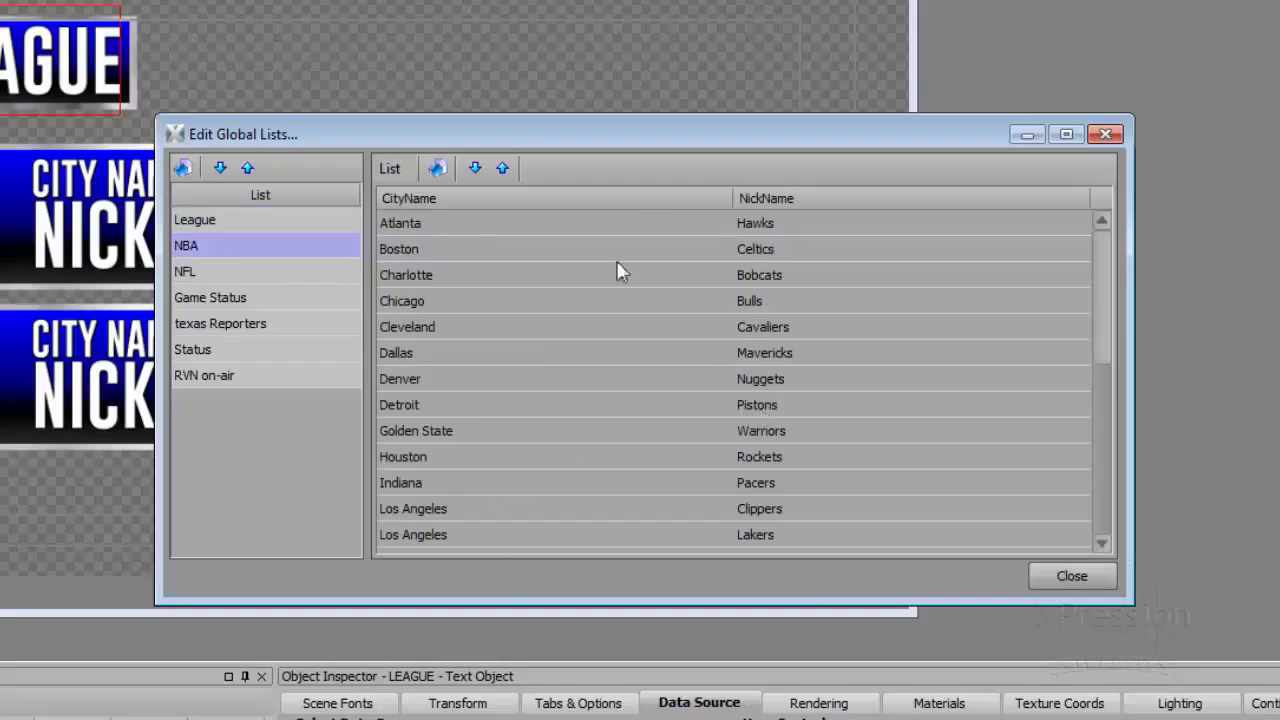
left_click(266, 272)
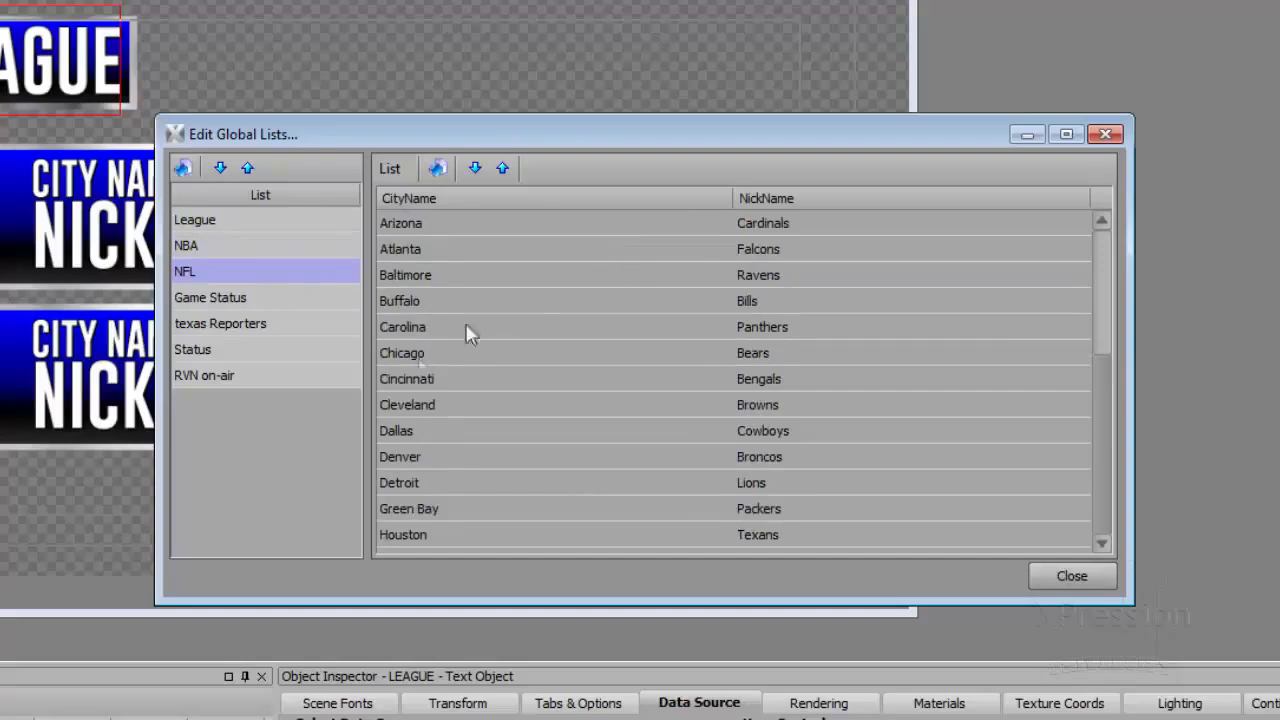
left_click(266, 251)
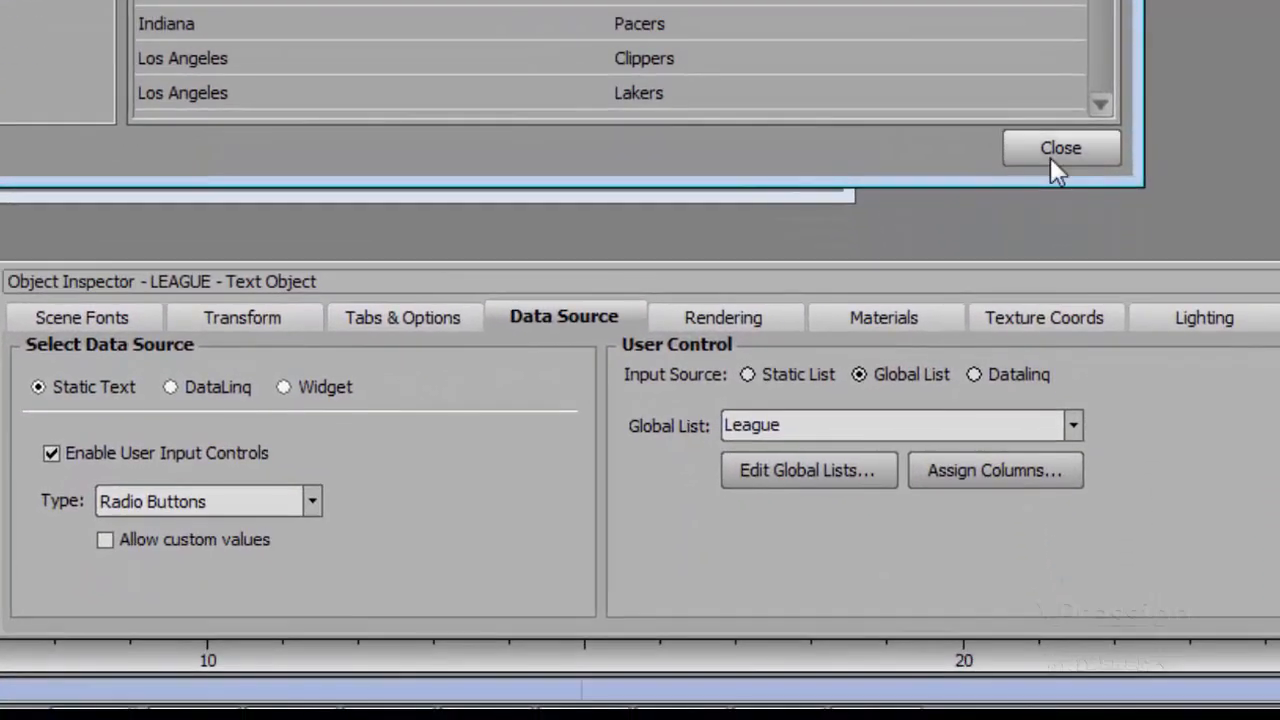
left_click(1071, 576)
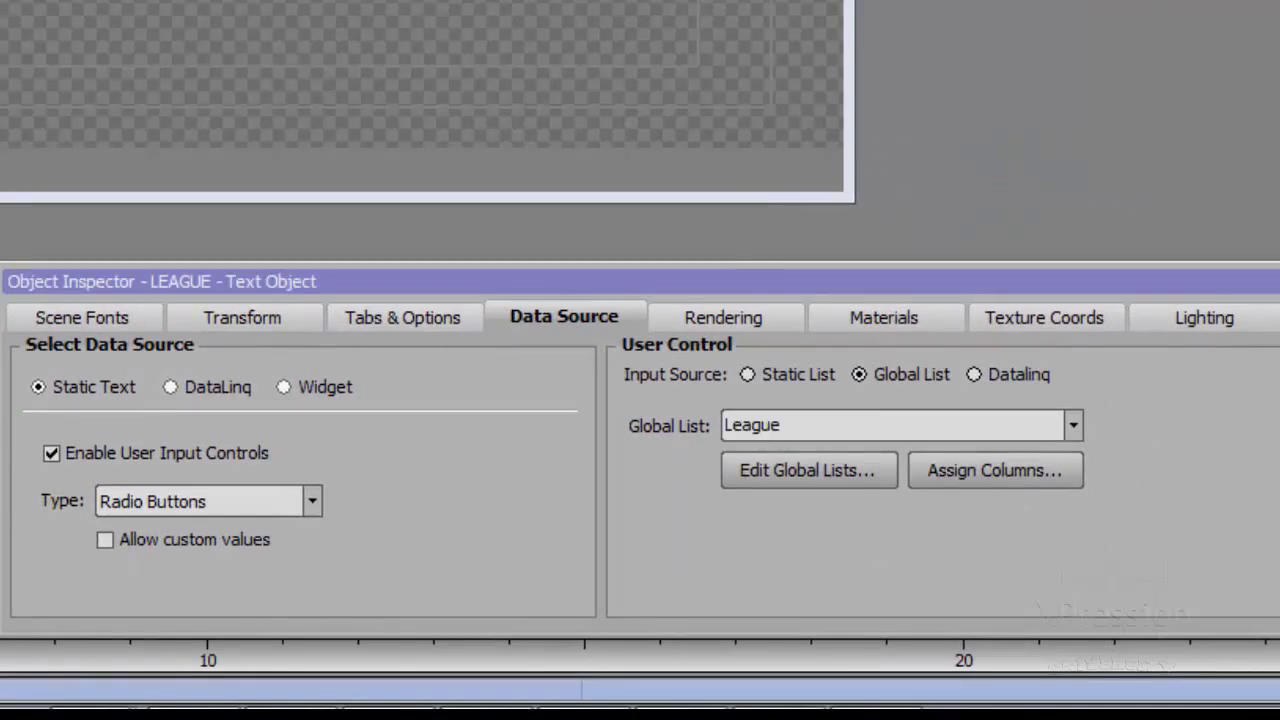
Step: Enable combobox user input for the Visitor group's CityName text, with a lookup of the published LEAGUE object as its global list
left_click(0, 443)
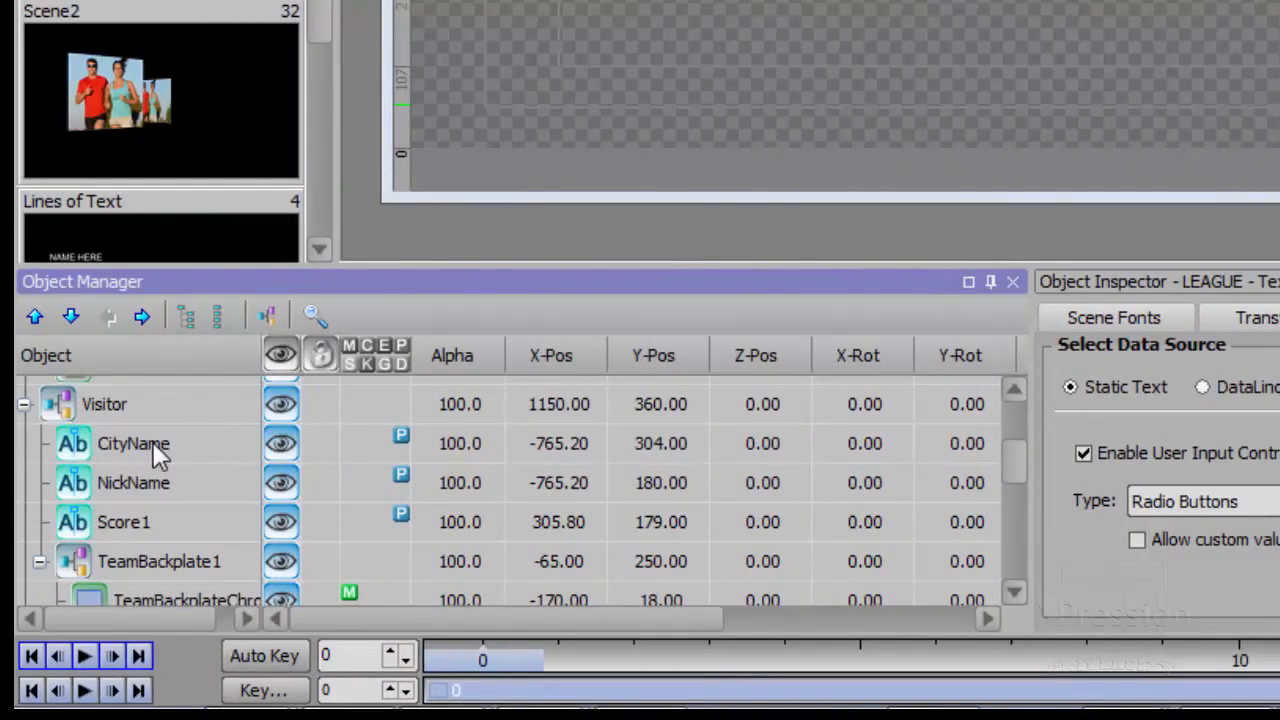
left_click(153, 442)
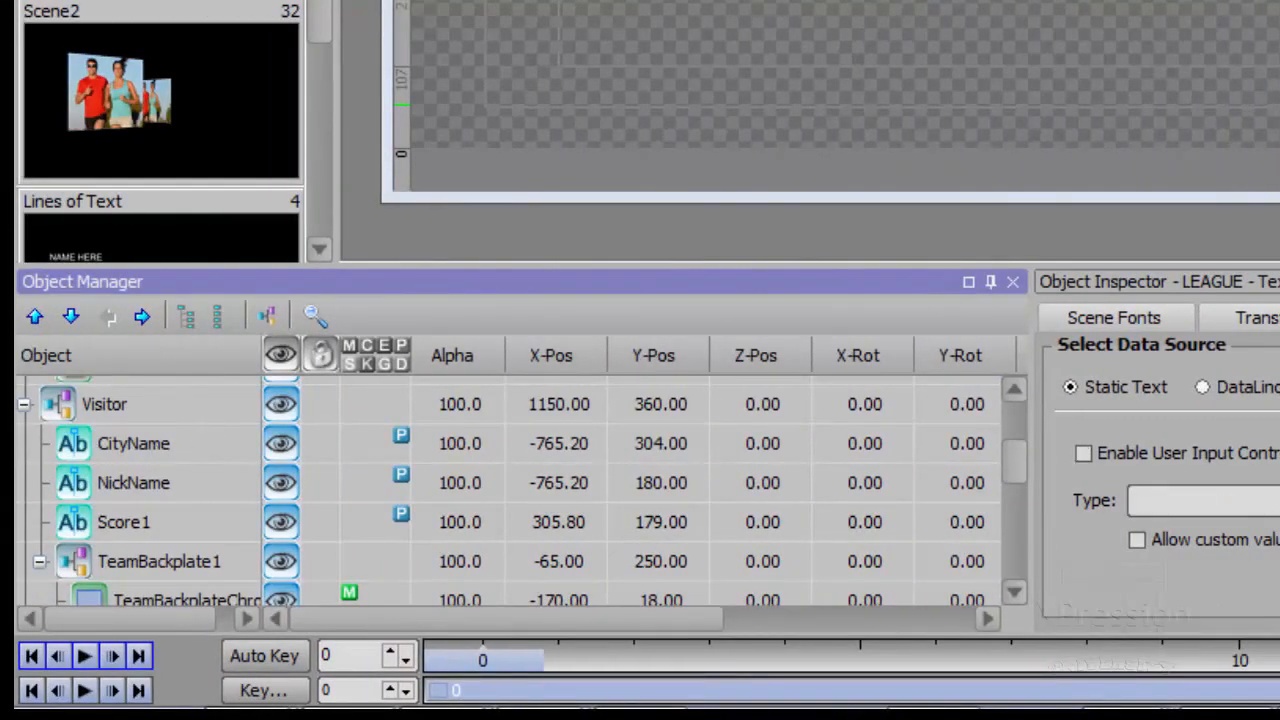
left_click(179, 451)
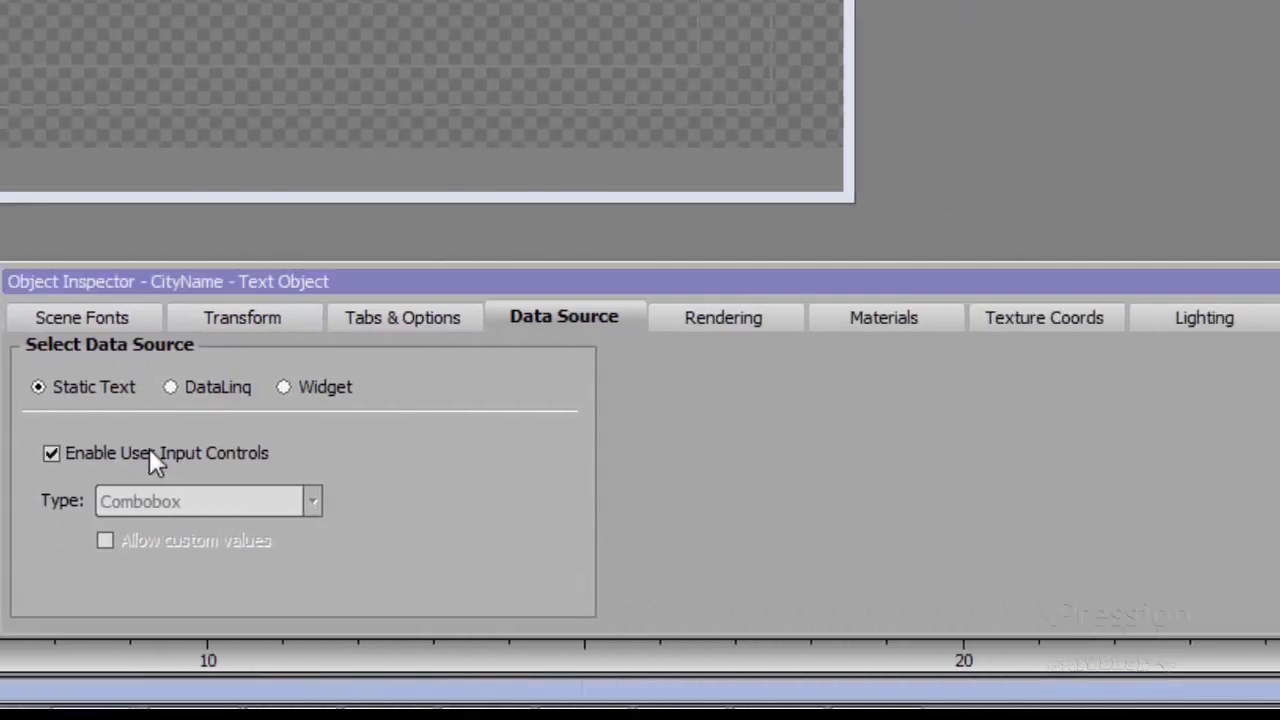
left_click(149, 452)
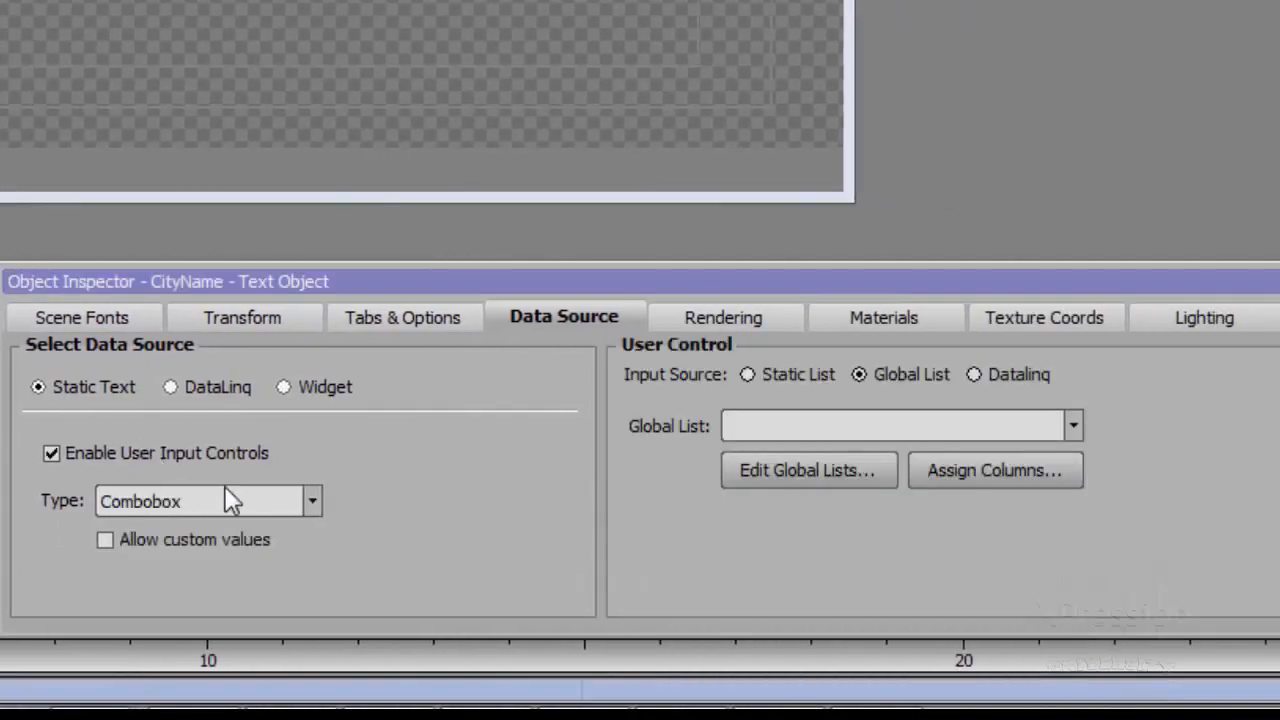
right_click(842, 426)
mouse_move(928, 450)
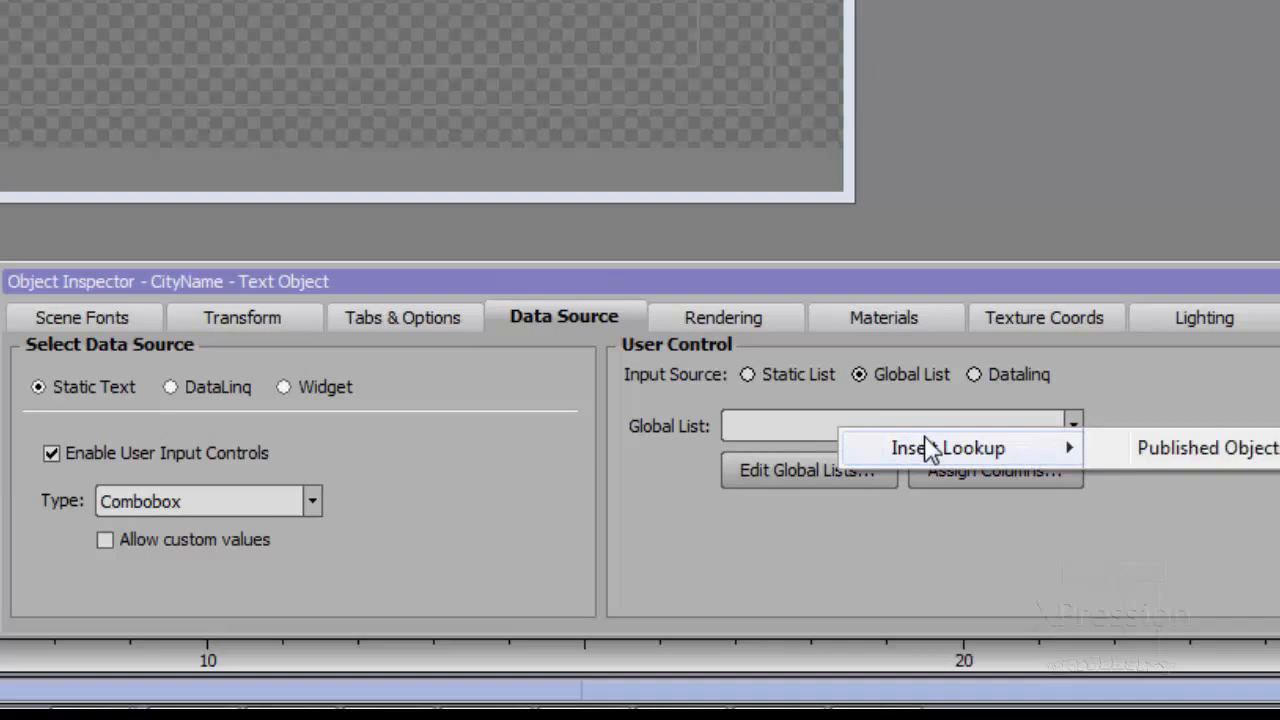
mouse_move(1140, 452)
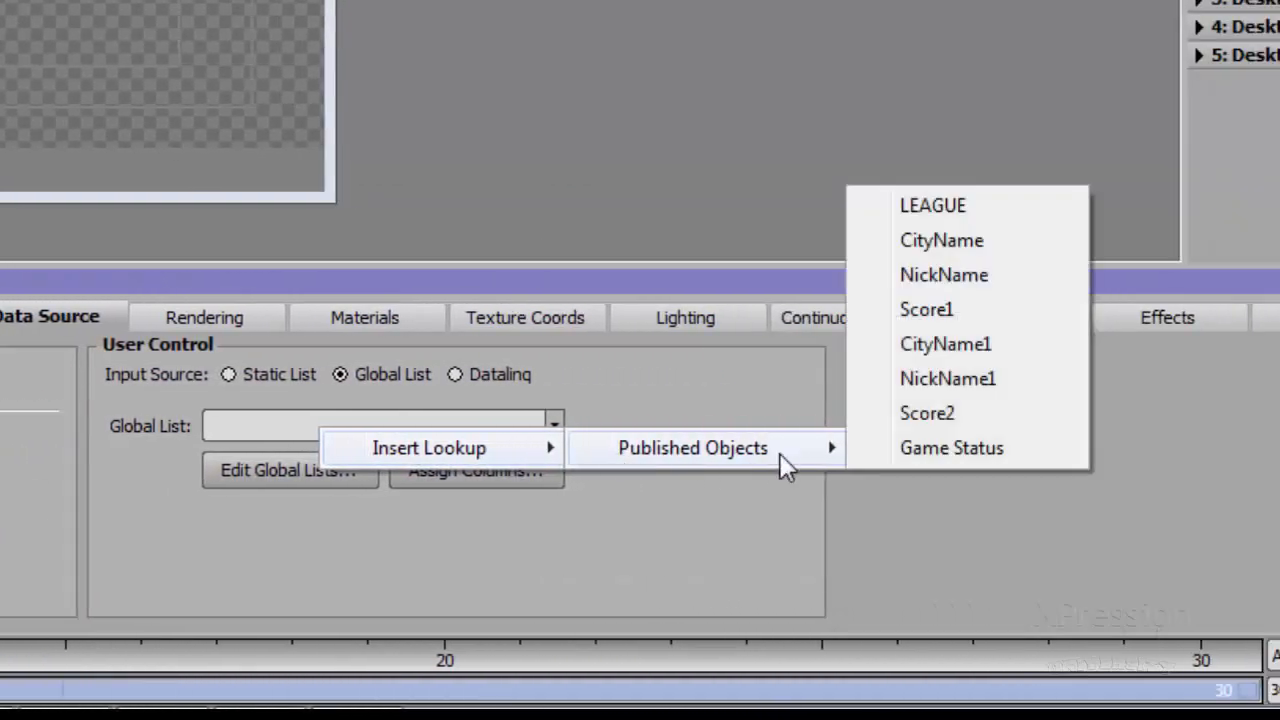
left_click(937, 210)
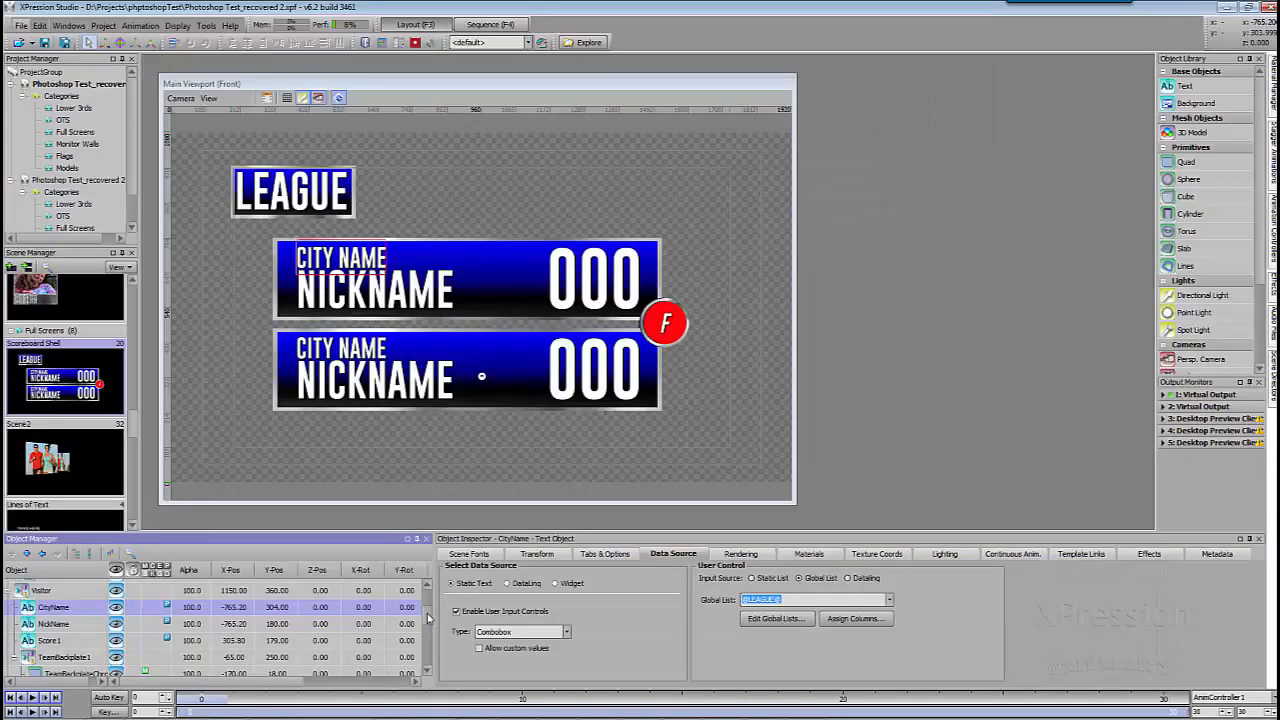
Step: Enable combobox user input for the Home group's CityName1 text, with a lookup of the published LEAGUE object as its global list
left_click_drag(428, 618, 427, 642)
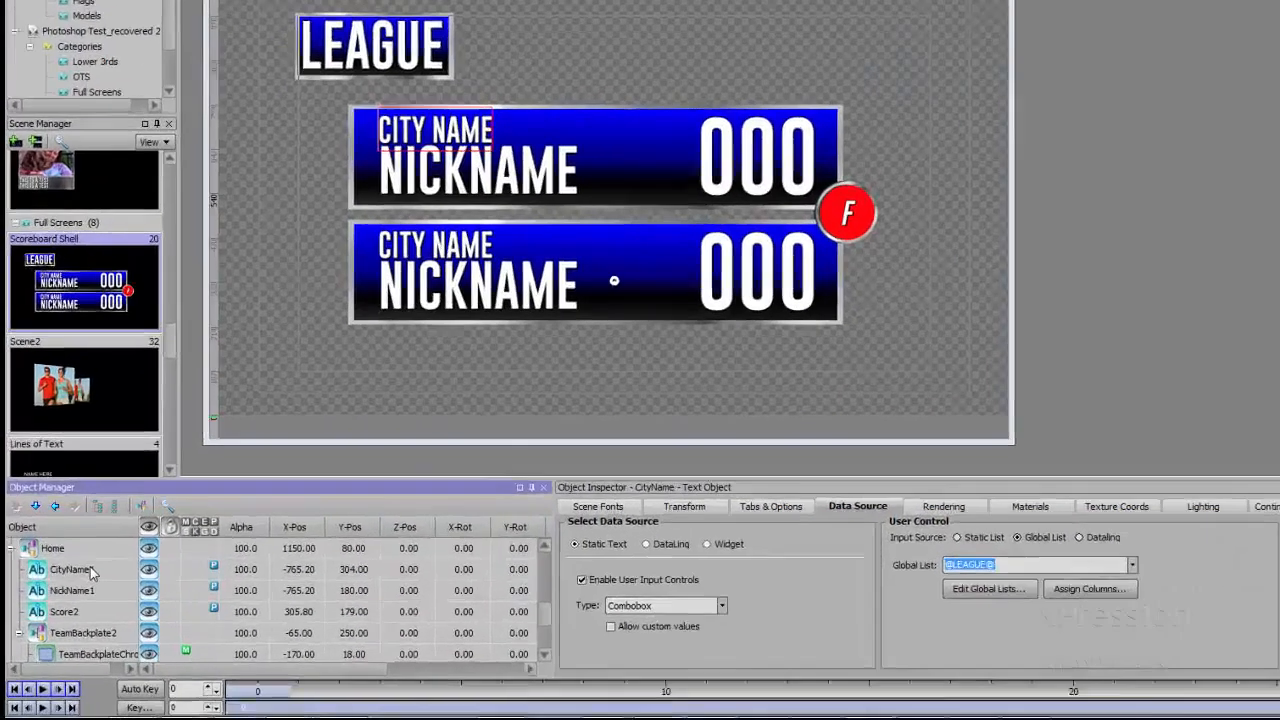
left_click(69, 604)
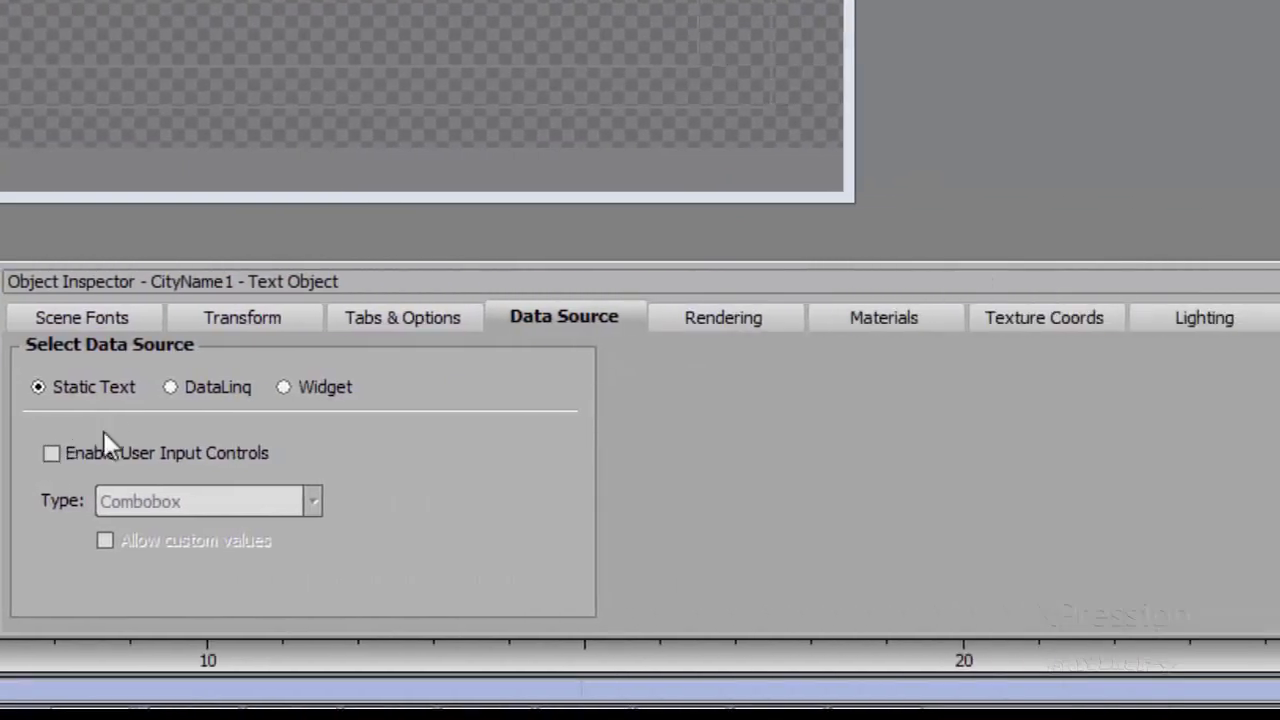
left_click(101, 444)
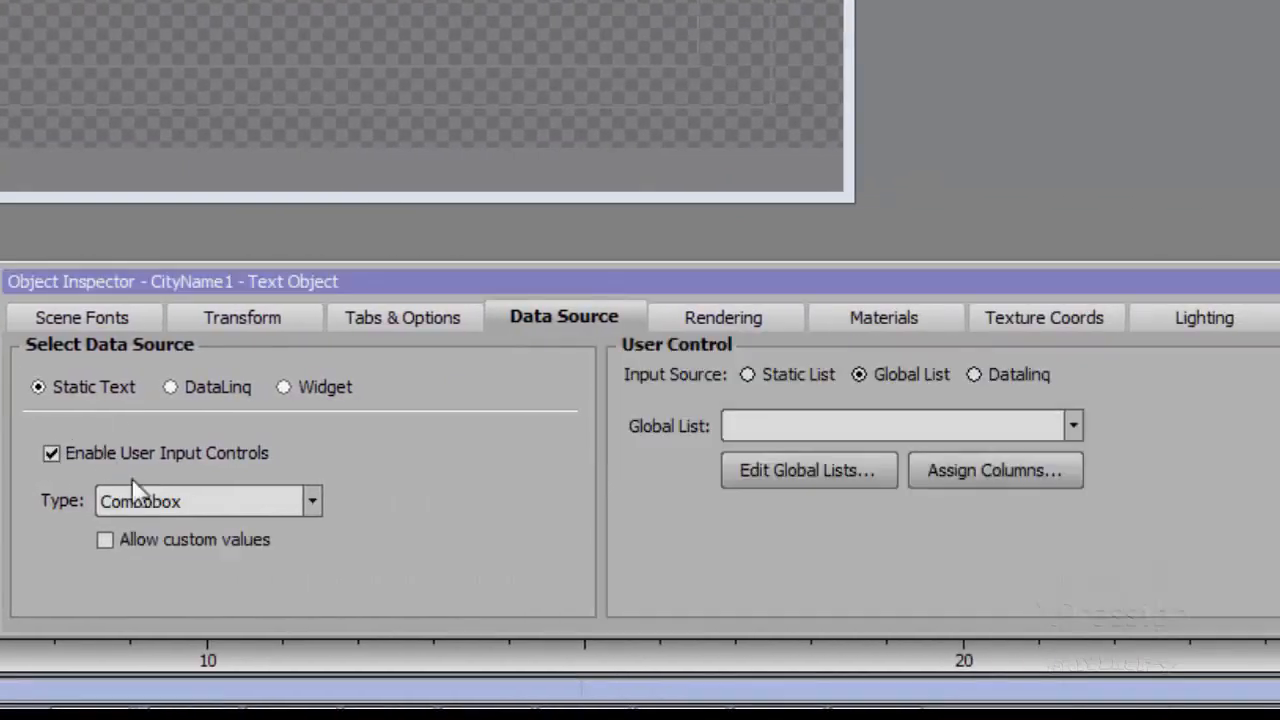
right_click(749, 420)
mouse_move(960, 437)
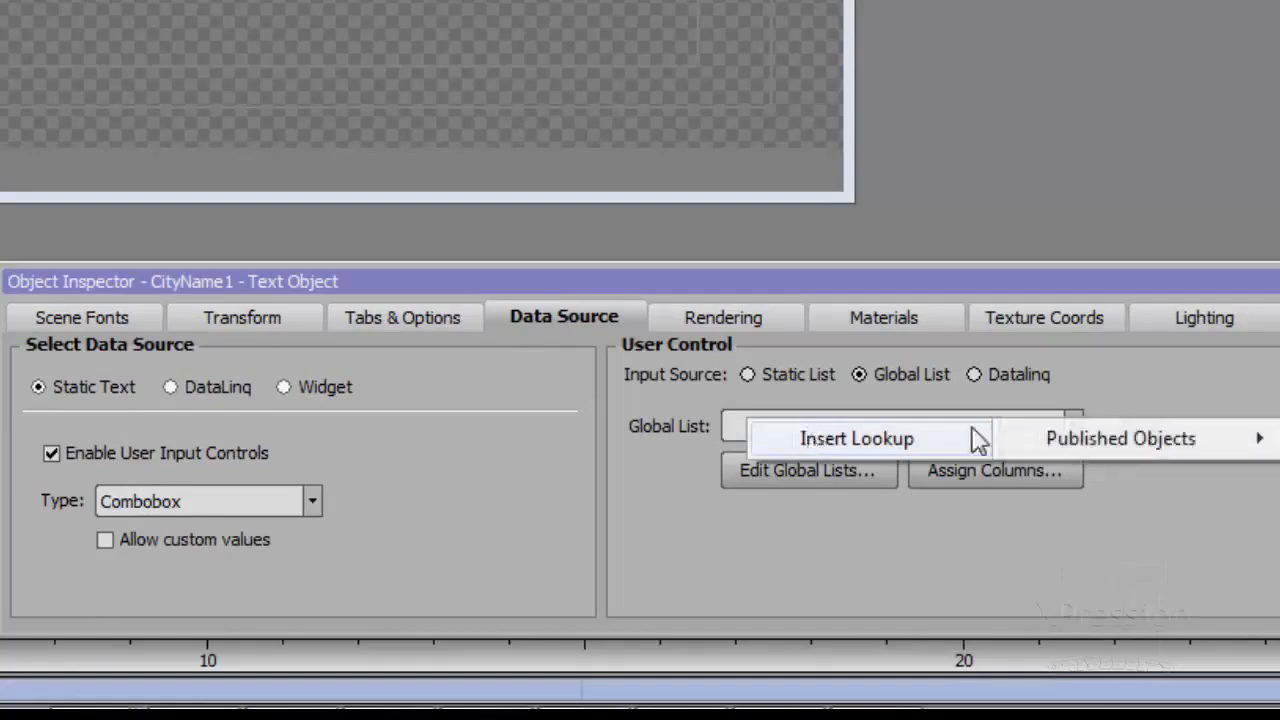
mouse_move(1188, 437)
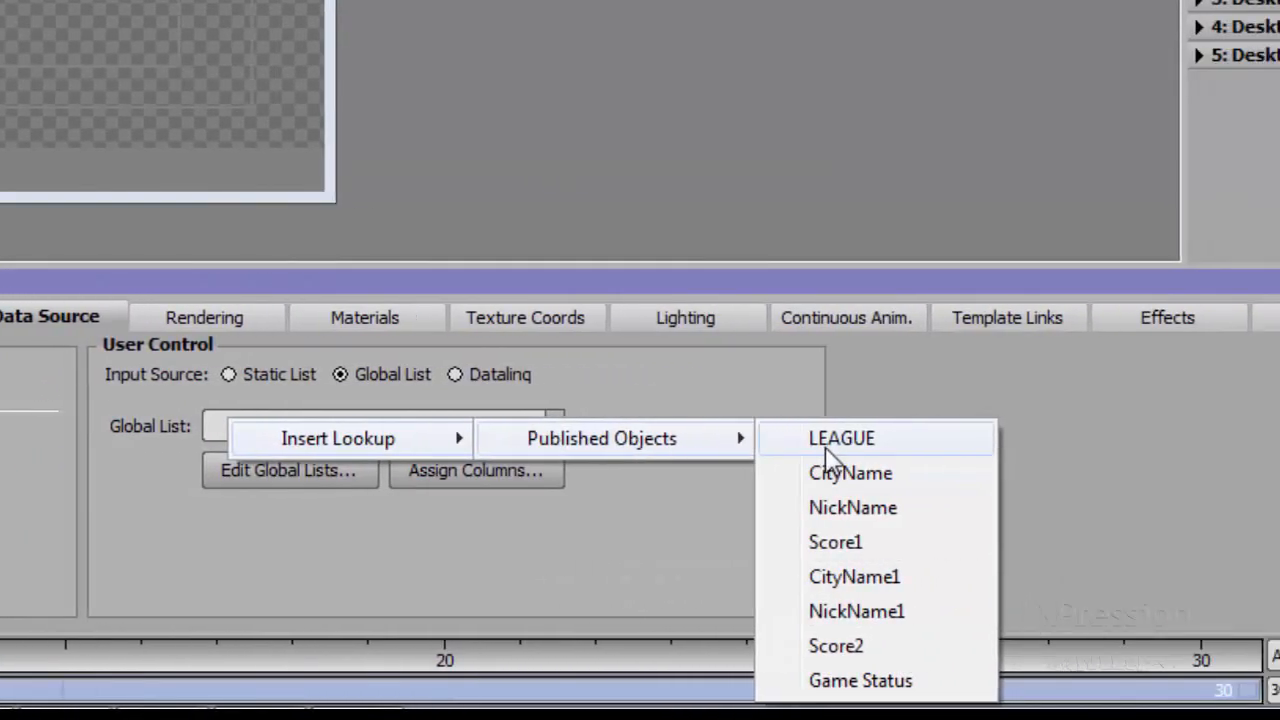
left_click(828, 448)
Step: Examine the column mapping of the Home group's CityName1 text, checking which published objects the CityName and NickName list columns are assigned to
left_click(487, 464)
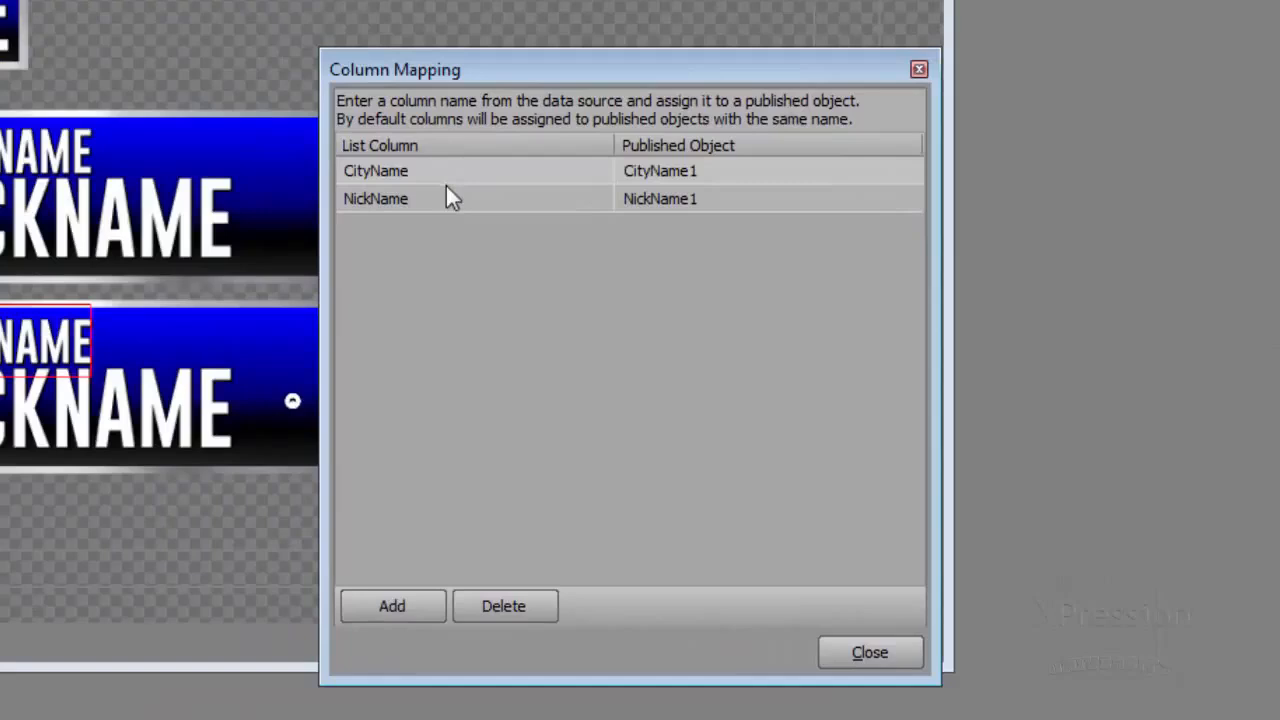
double_click(444, 176)
left_click(753, 175)
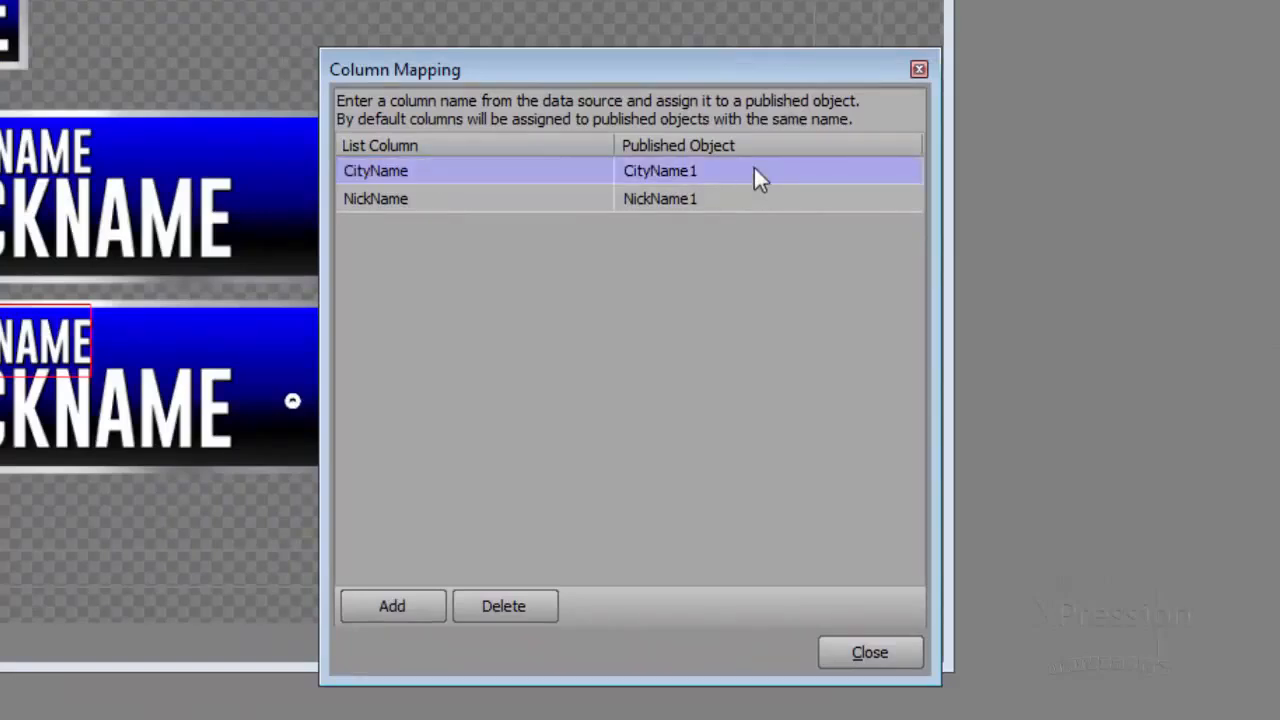
left_click(753, 175)
left_click(414, 197)
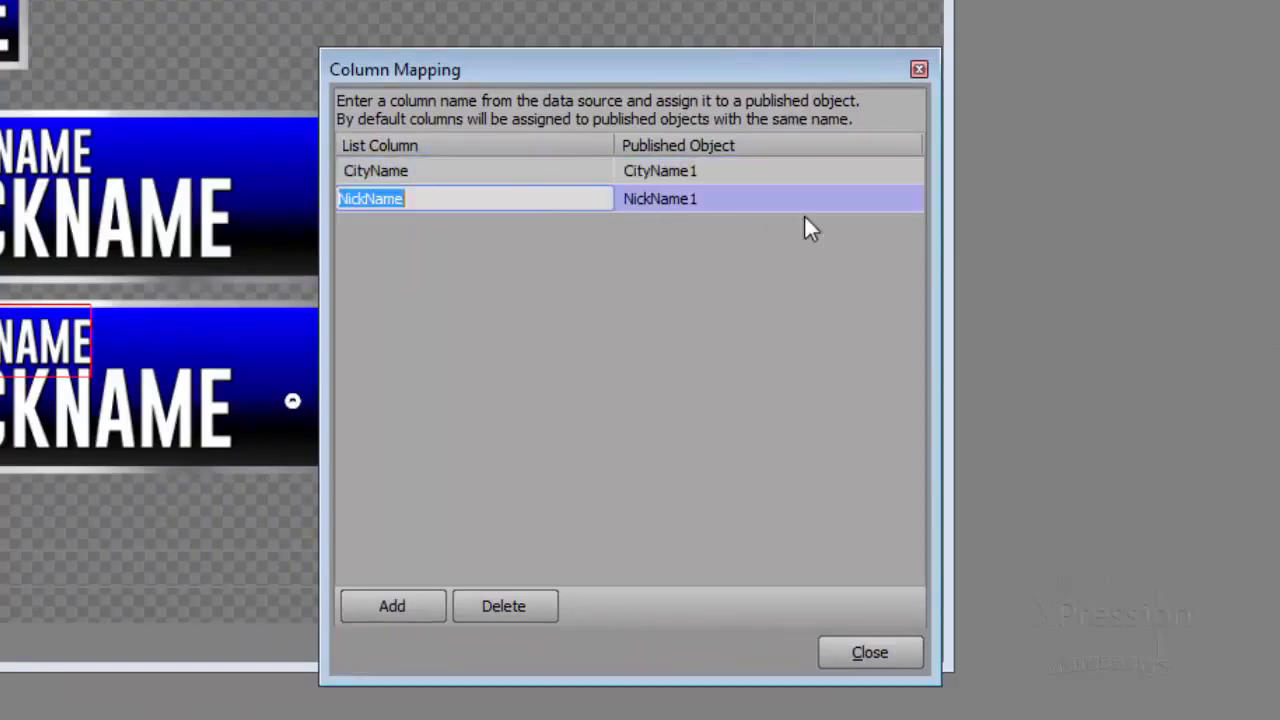
left_click(787, 199)
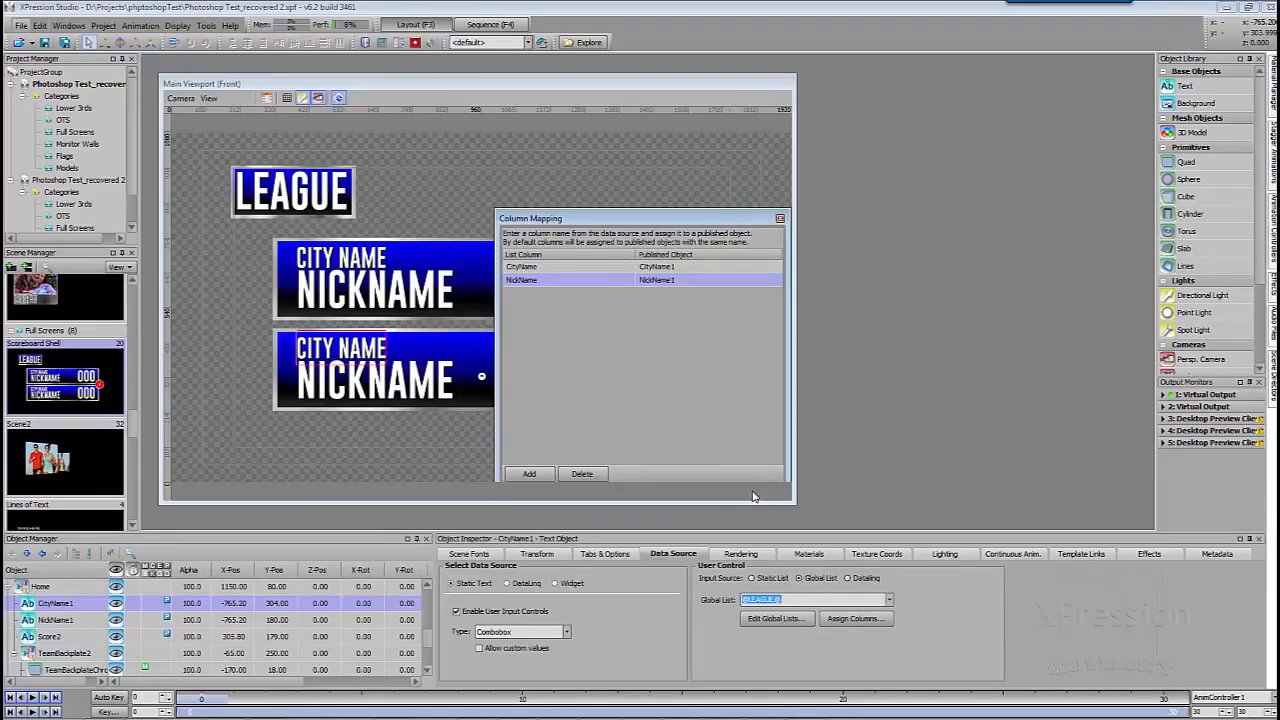
left_click(858, 648)
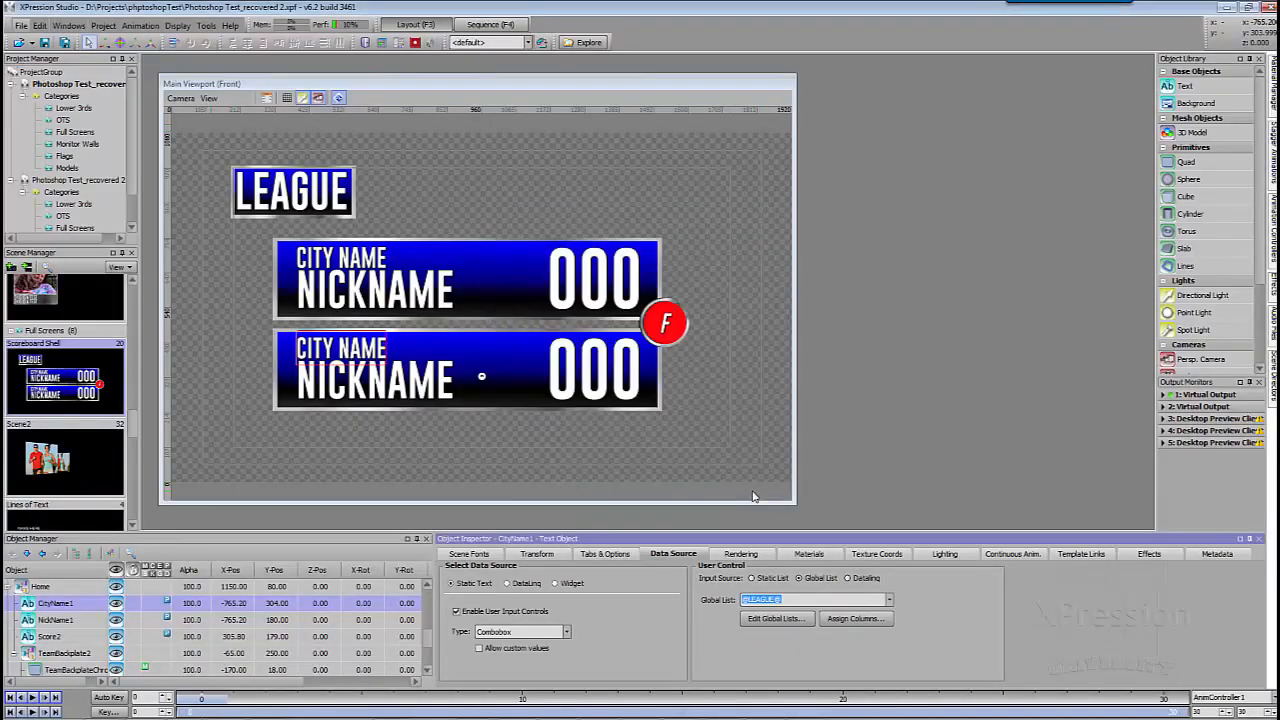
Step: Open the sequencer and add the Scoreboard Shell scene as a take item below On-Air Talent
left_click(494, 27)
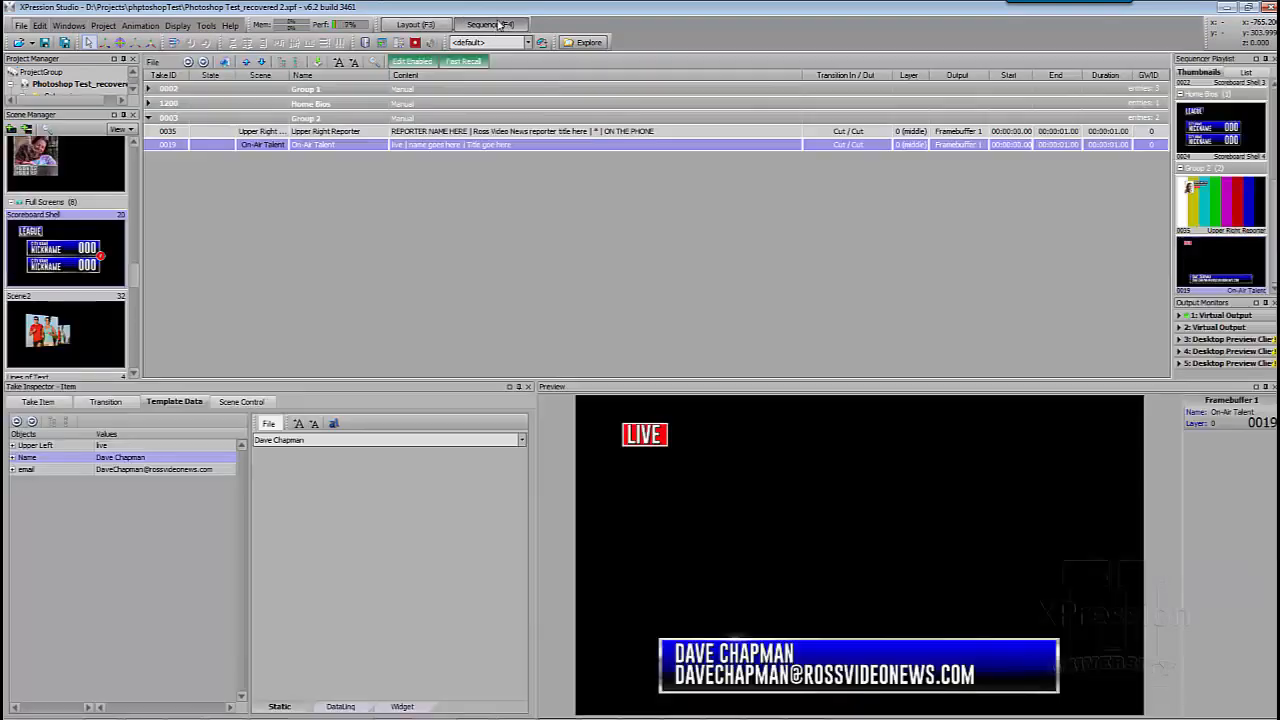
left_click(93, 232)
left_click_drag(93, 232, 253, 182)
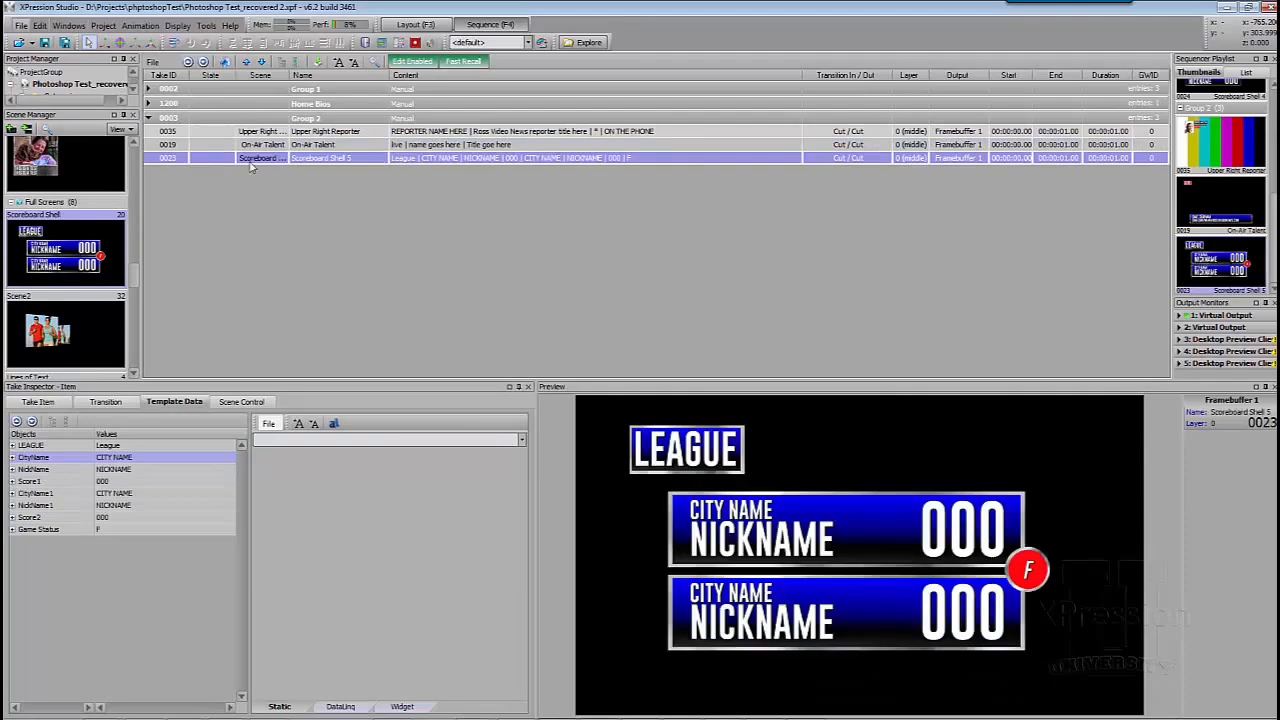
Step: In the scoreboard take item's template data, set LEAGUE to NBA, CityName to Boston and CityName1 to Charlotte
left_click(158, 447)
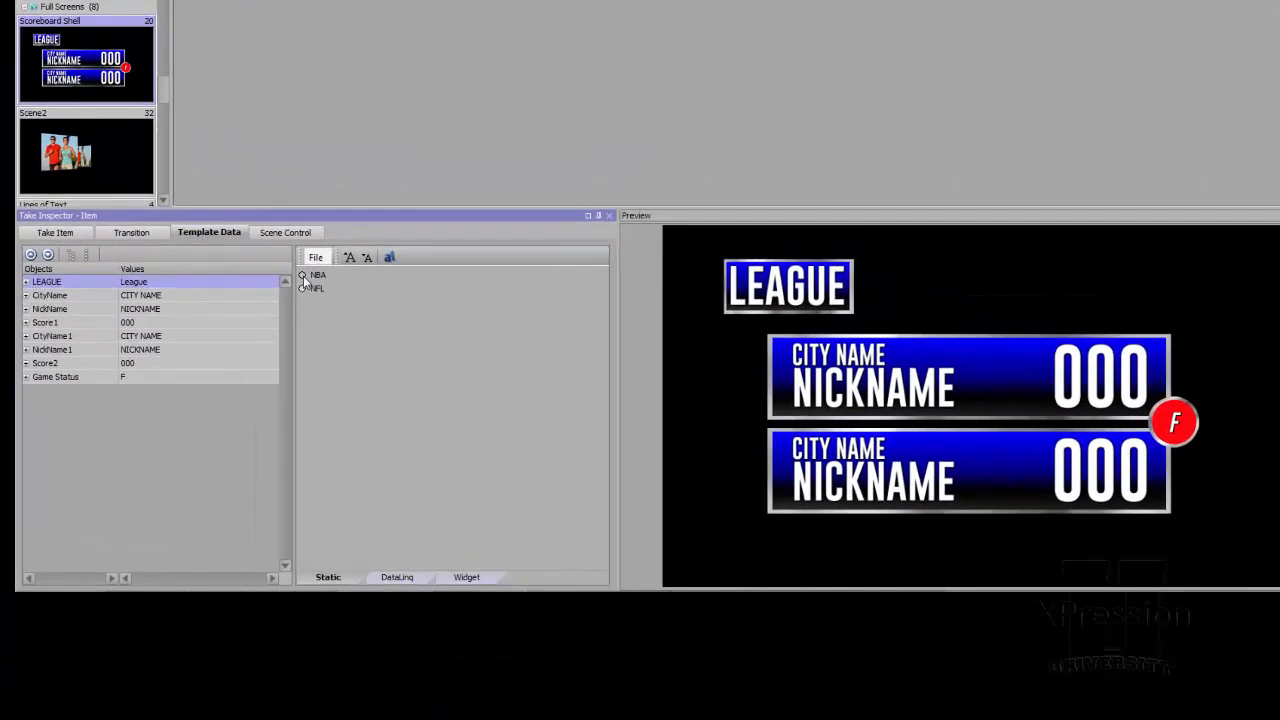
left_click(302, 276)
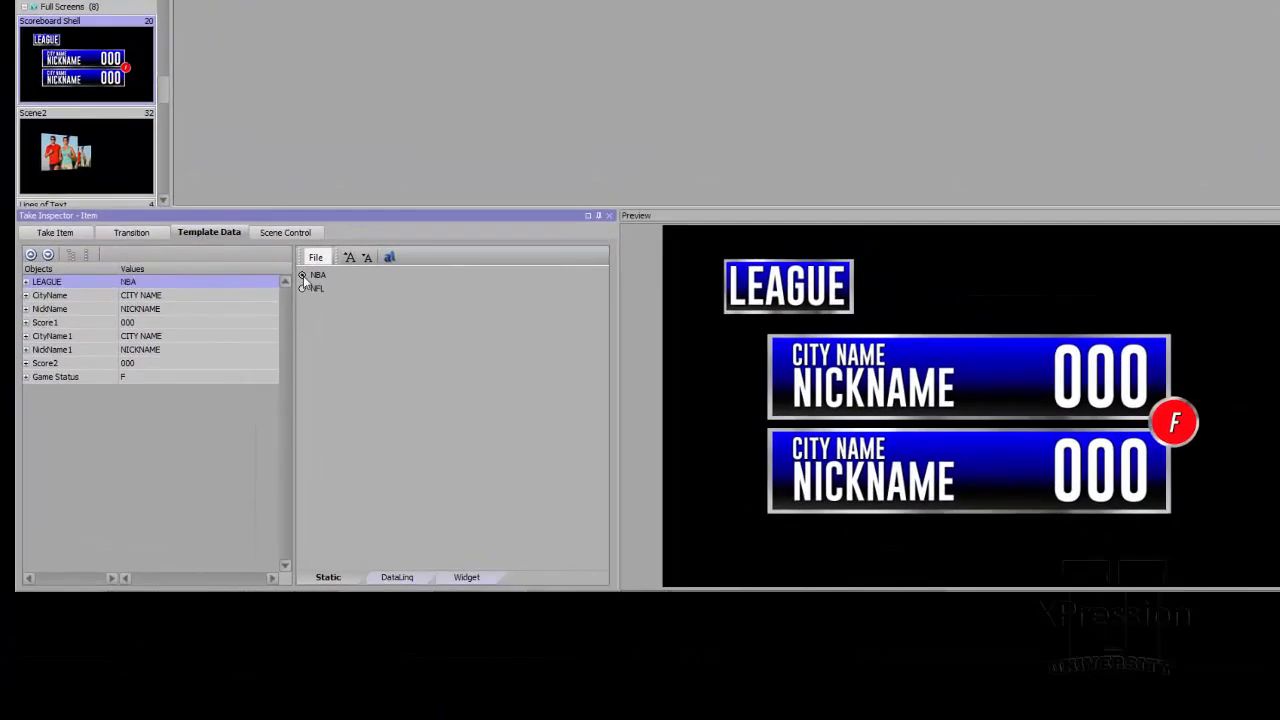
left_click(241, 300)
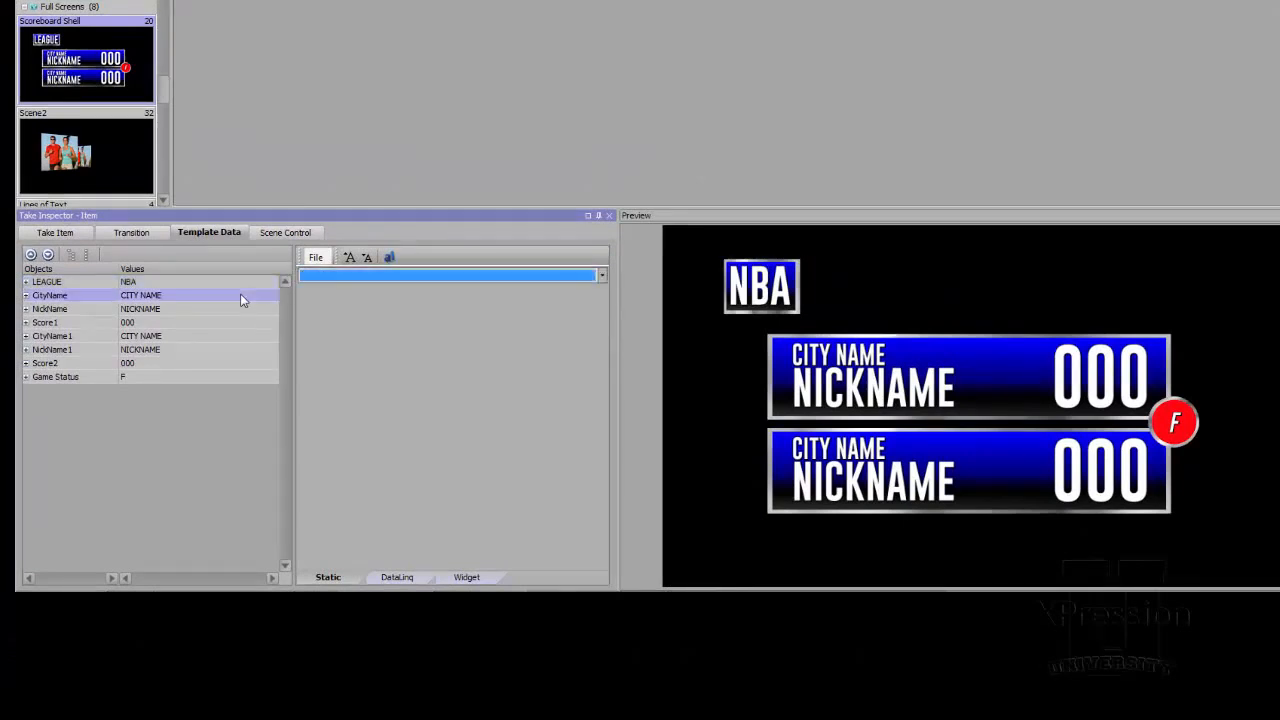
left_click(326, 277)
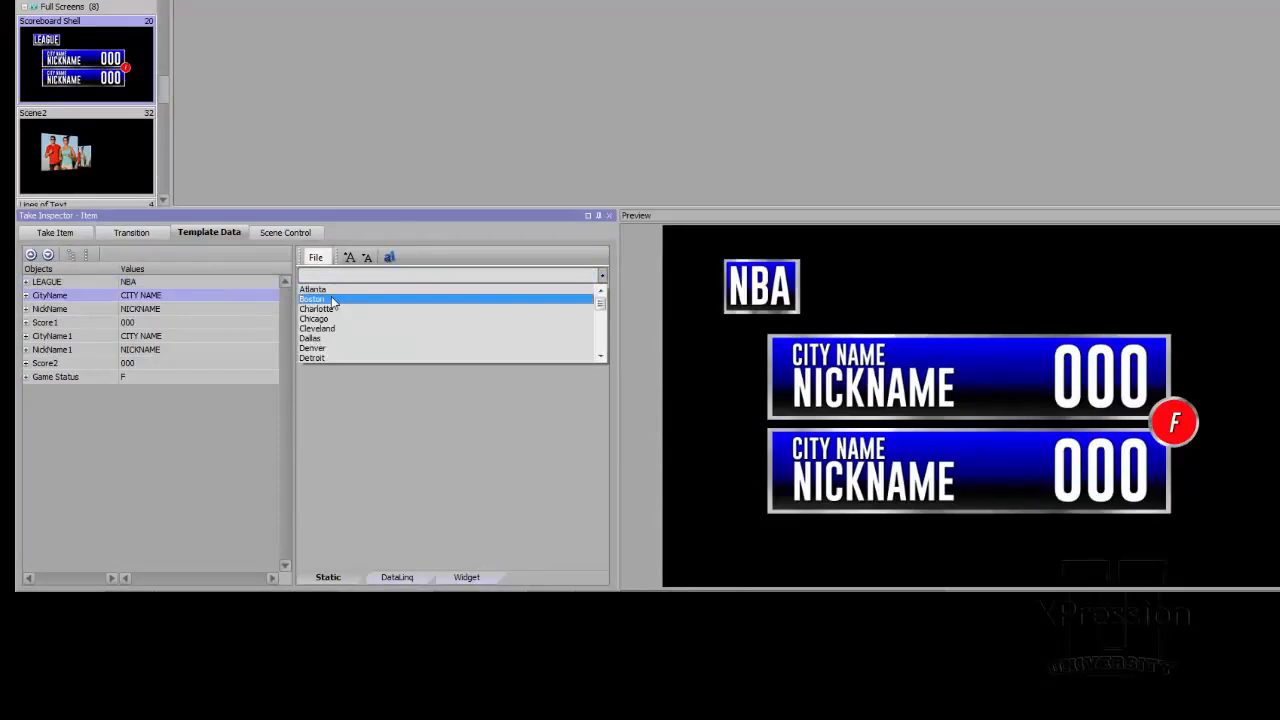
left_click(332, 300)
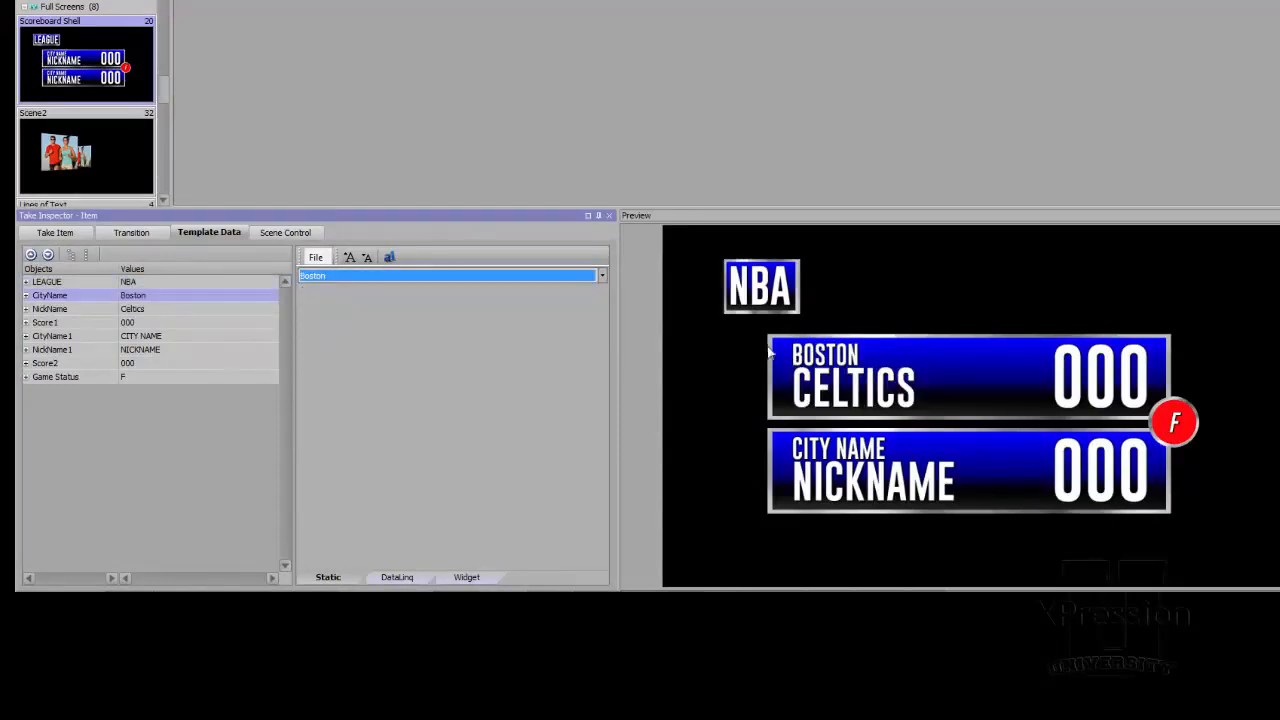
left_click(240, 340)
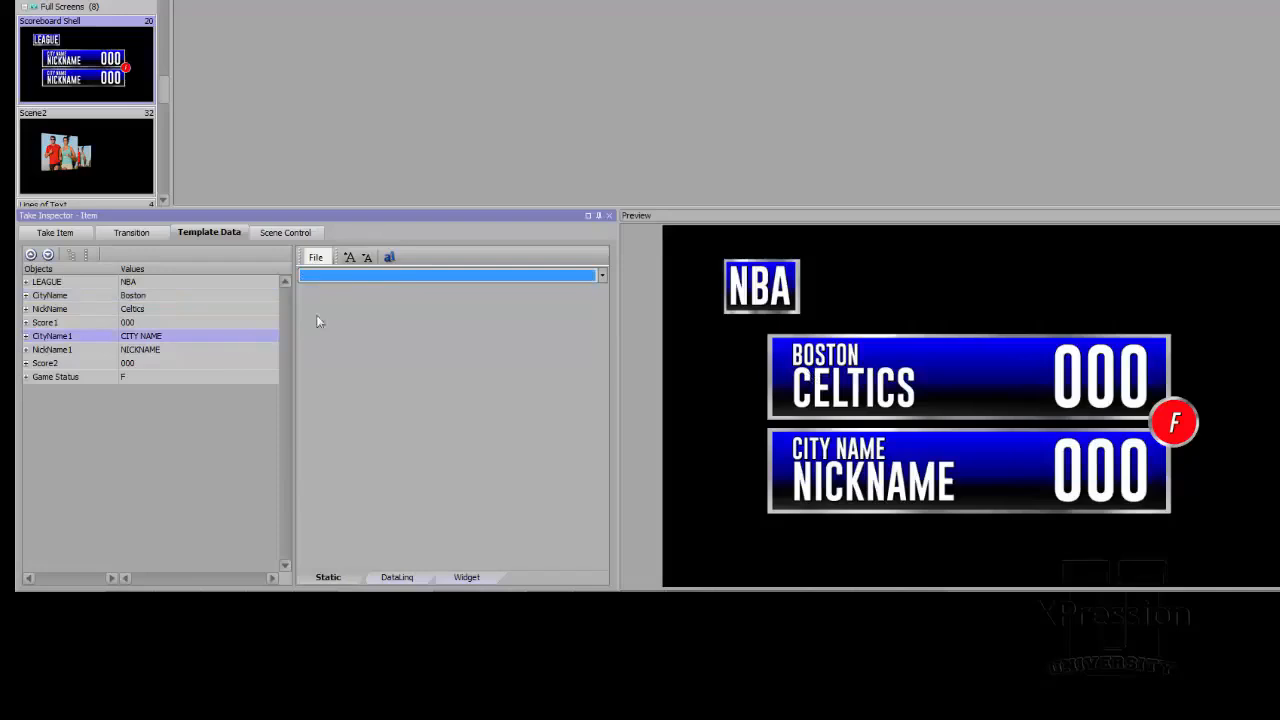
left_click(360, 274)
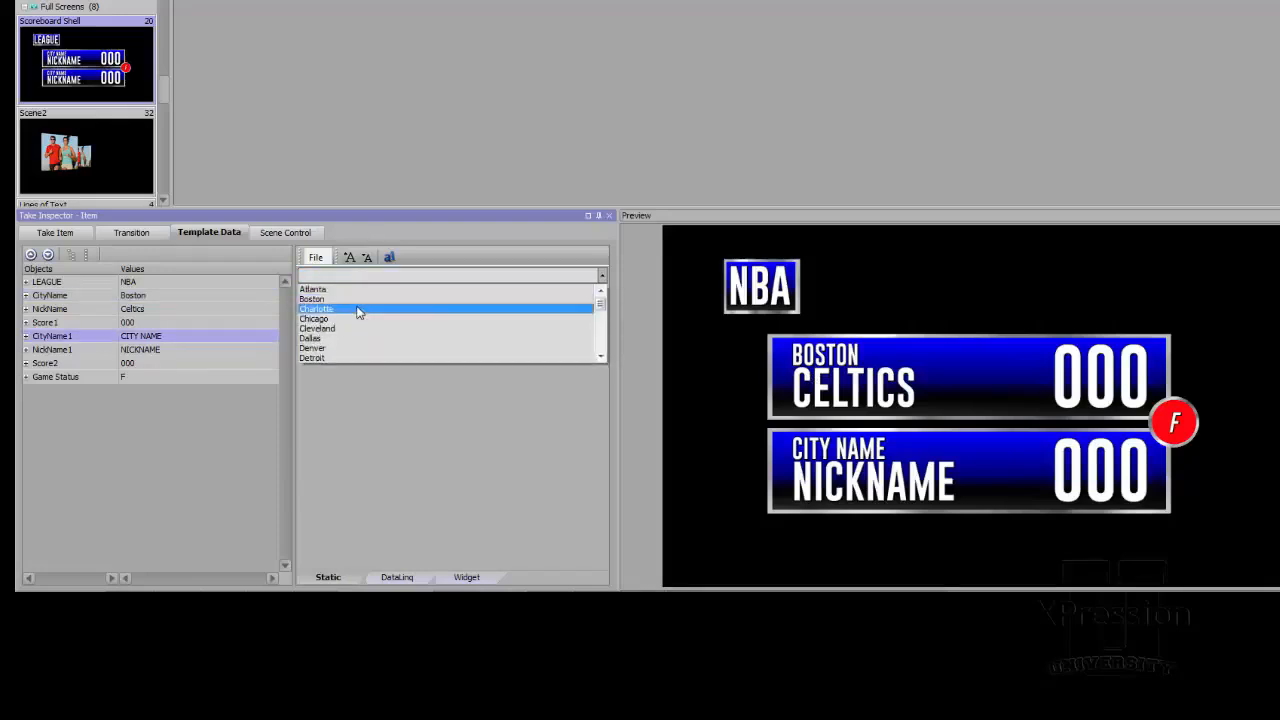
left_click(359, 313)
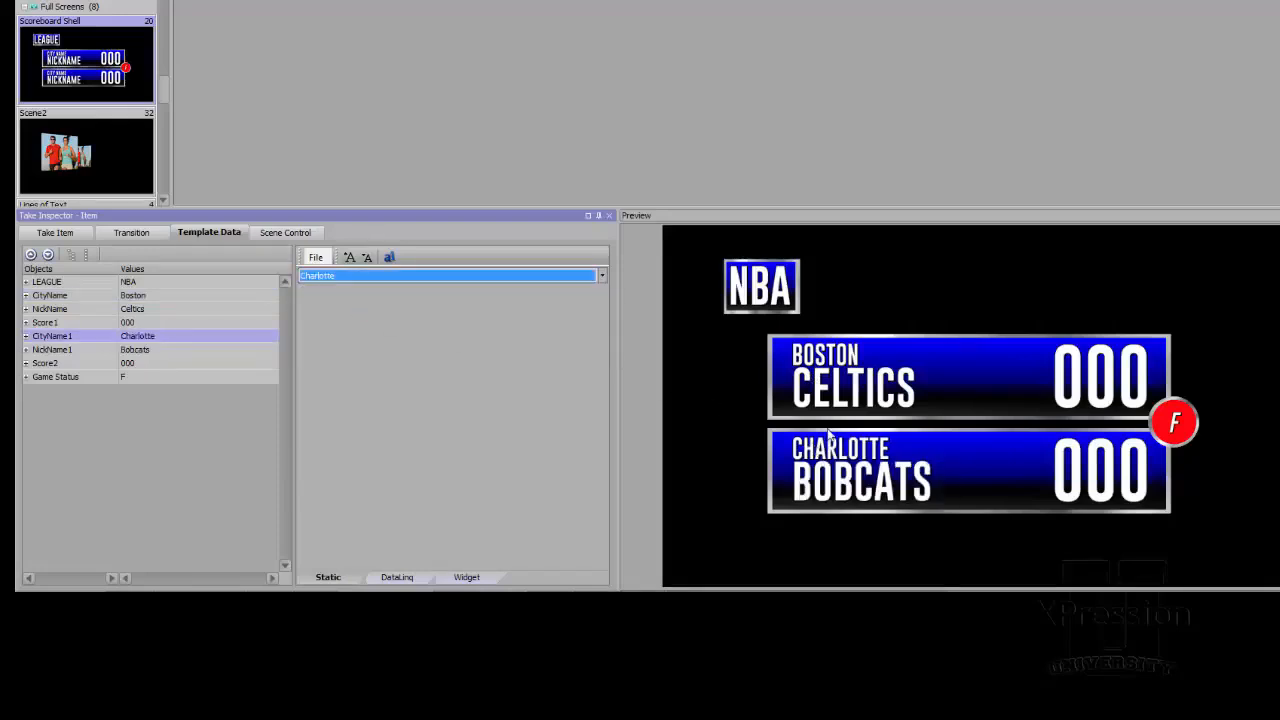
Step: Switch the scoreboard take item's LEAGUE to NFL, with Carolina as CityName and Chicago as CityName1
left_click(253, 282)
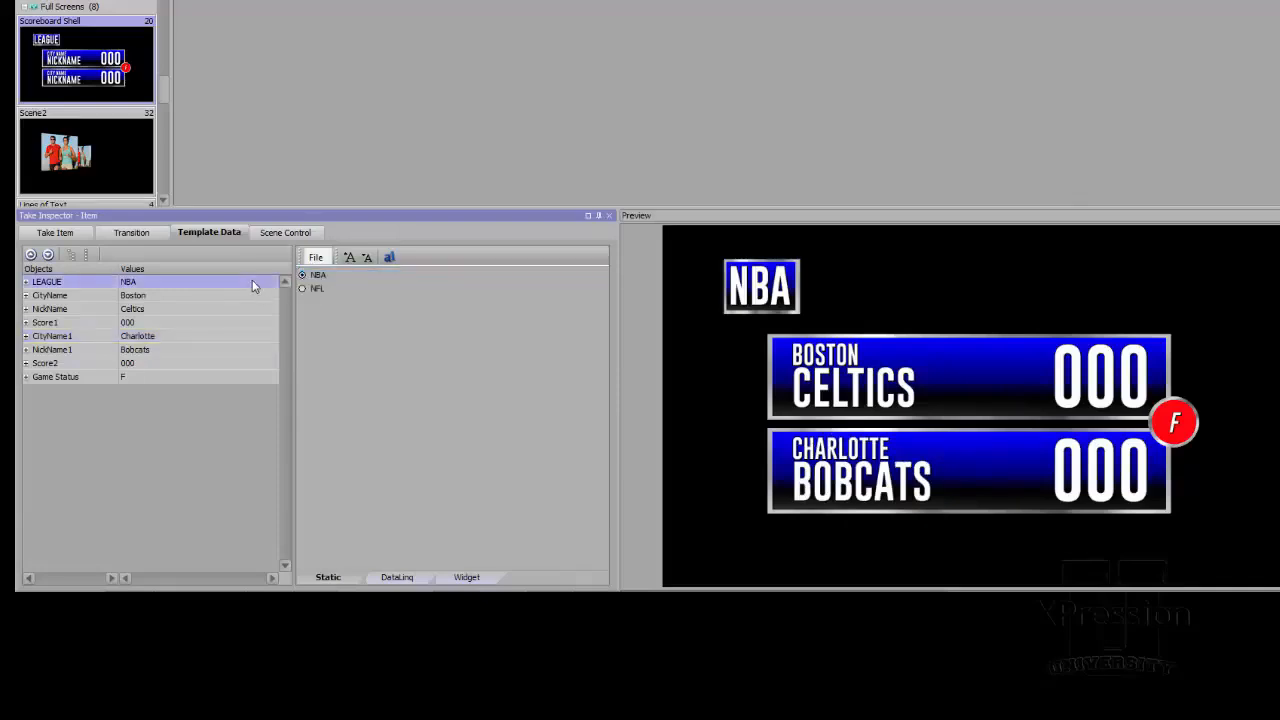
left_click(307, 288)
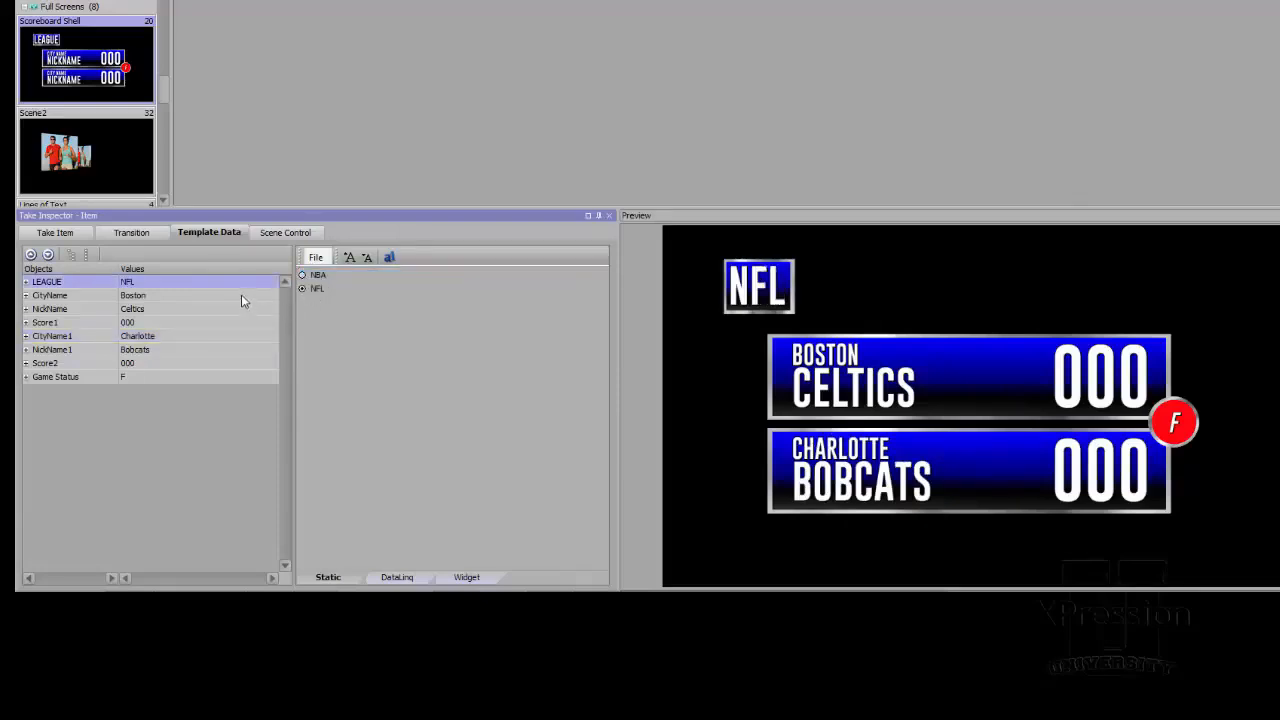
left_click(241, 296)
left_click(326, 279)
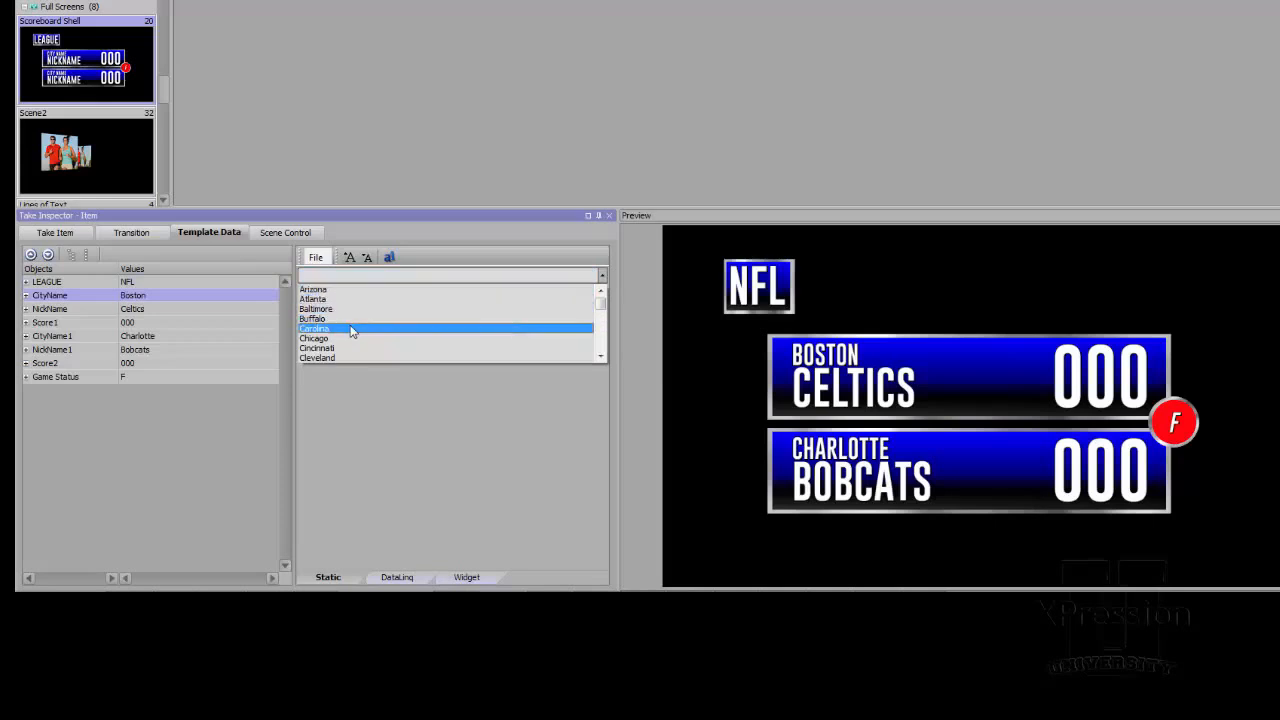
left_click(351, 329)
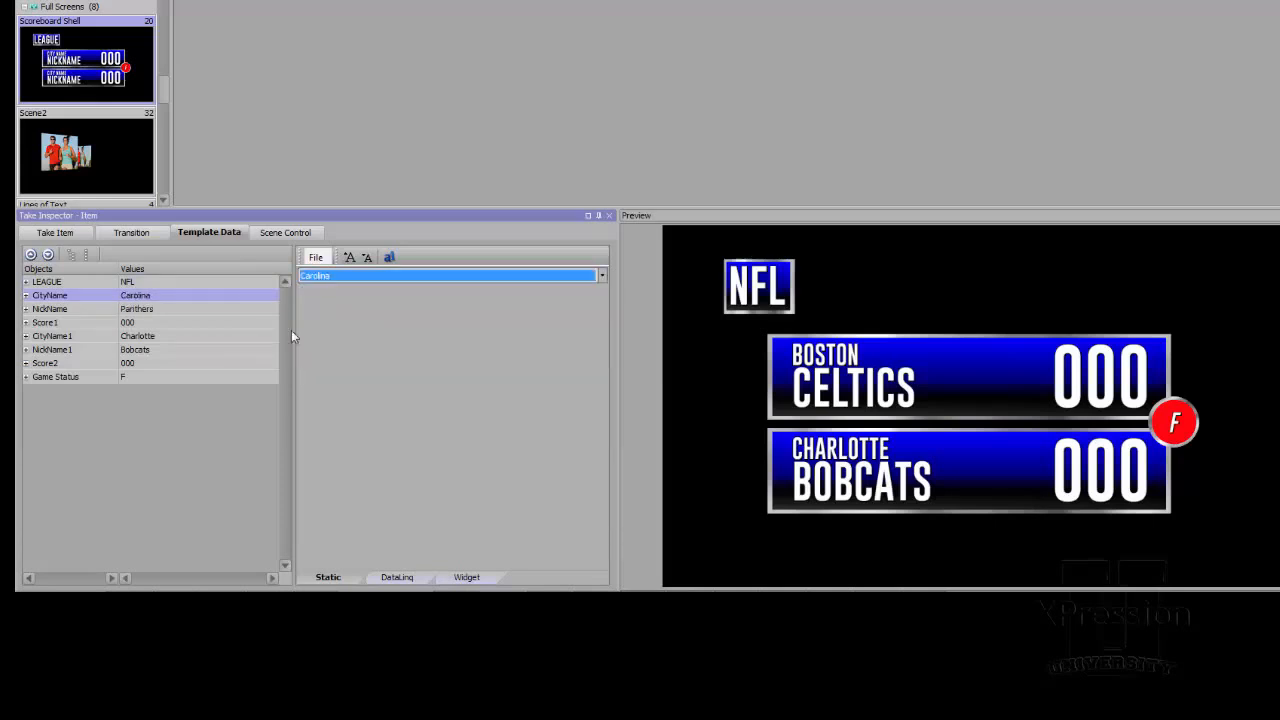
left_click(216, 339)
left_click(318, 279)
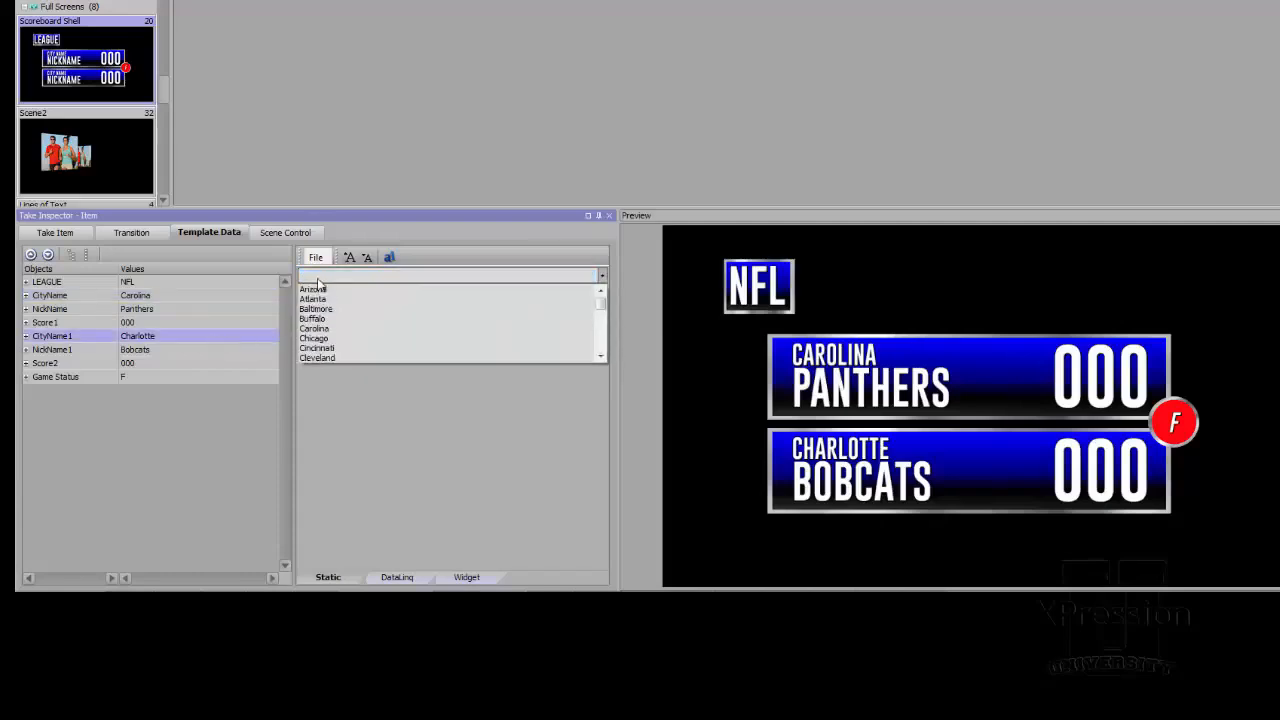
left_click(355, 338)
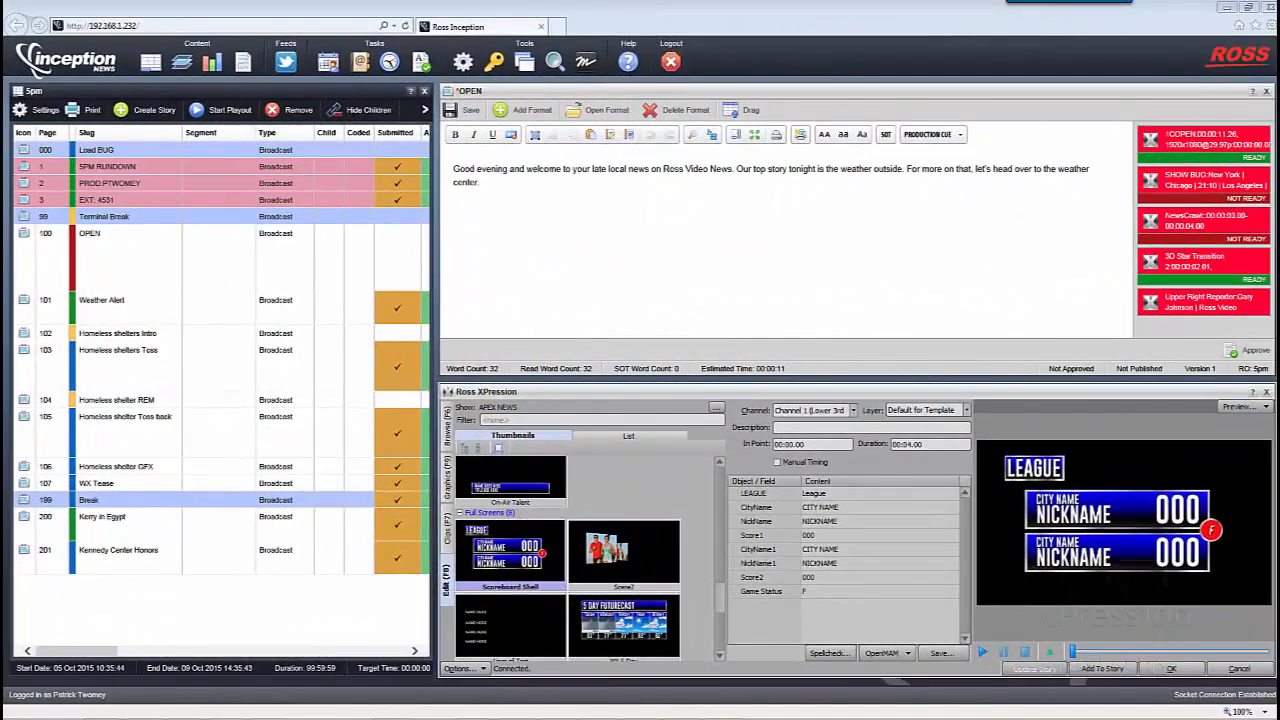
Step: In the XPression plugin in Inception, set the Scoreboard Shell template's LEAGUE to NBA, CityName to Charlotte and CityName1 to Chicago
left_click(903, 497)
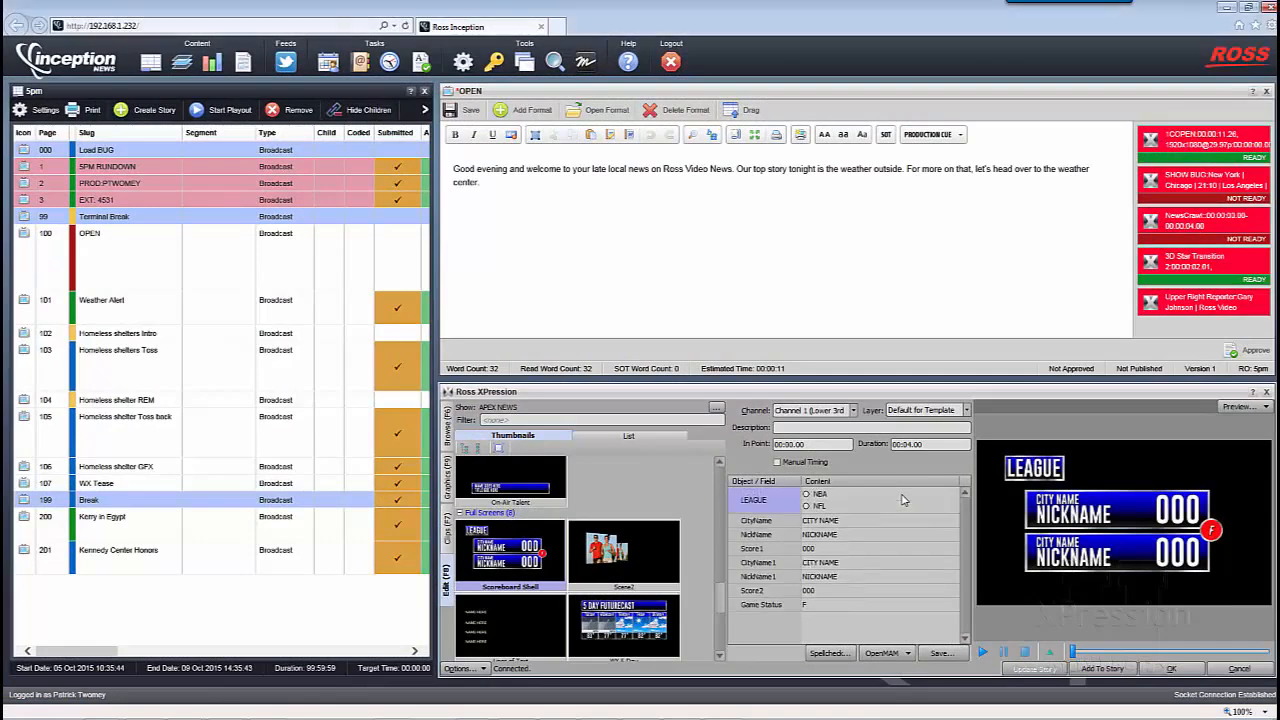
left_click(810, 494)
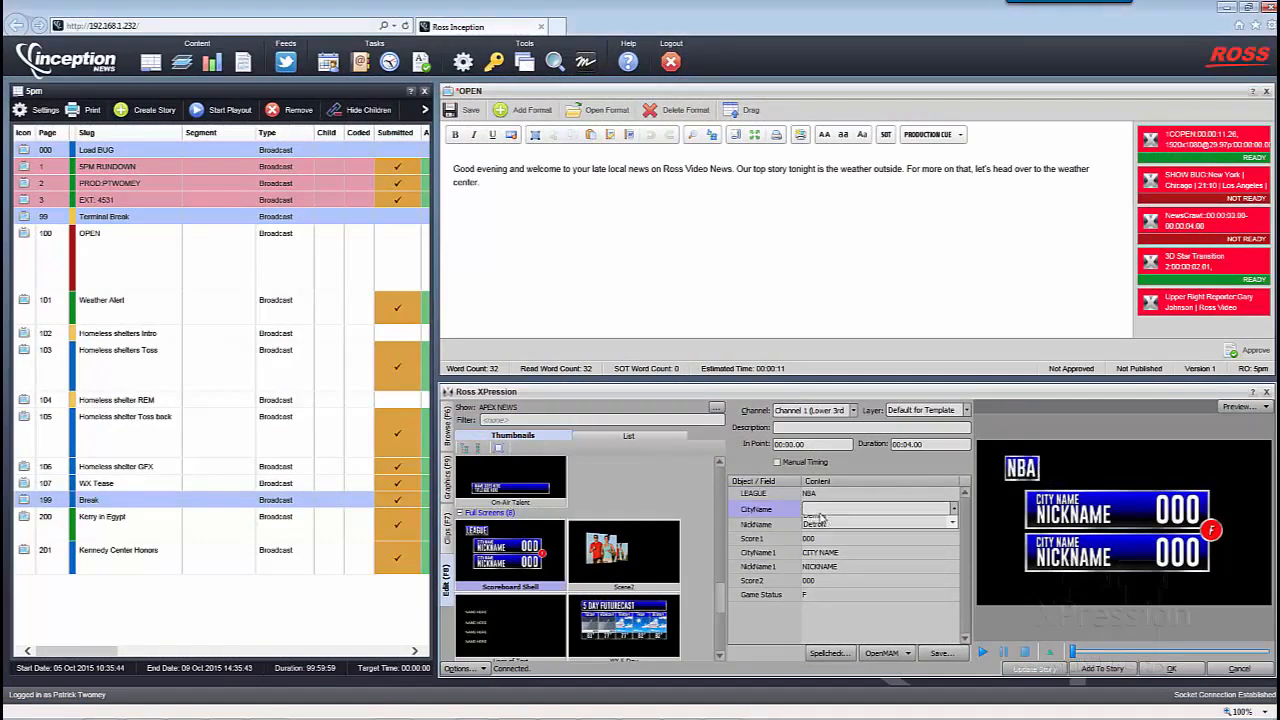
left_click(818, 510)
left_click(819, 538)
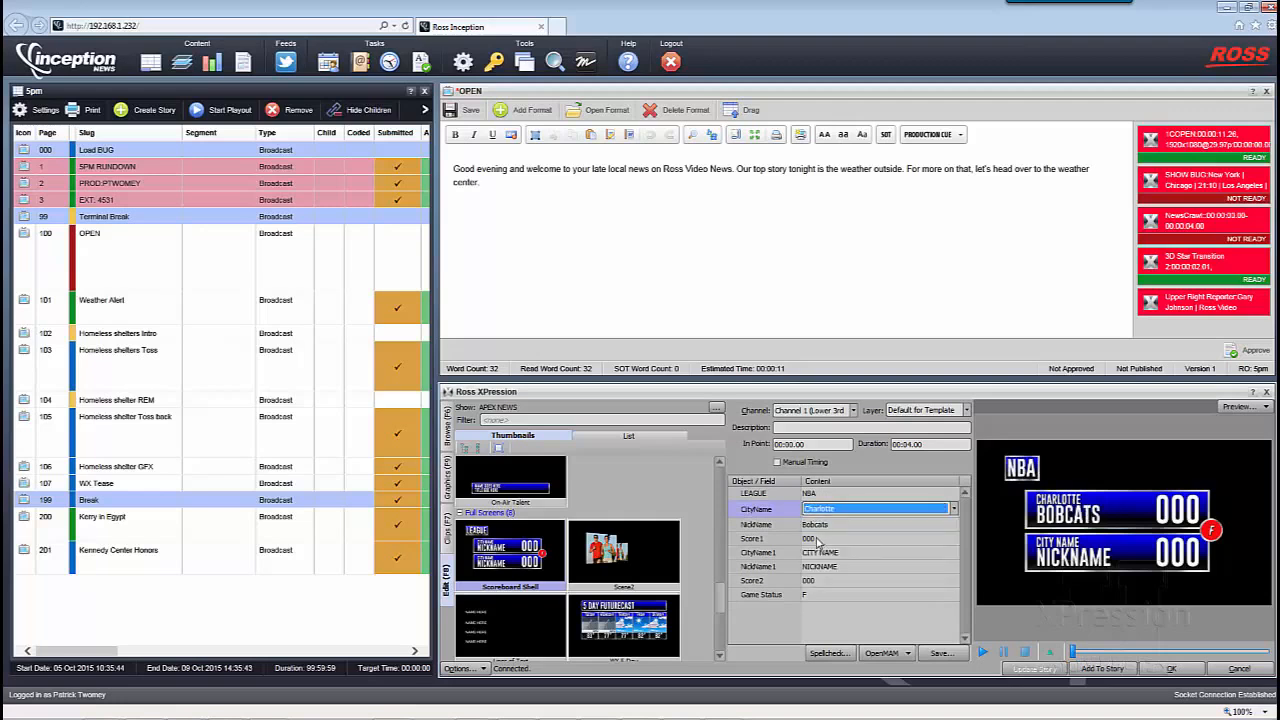
left_click(812, 556)
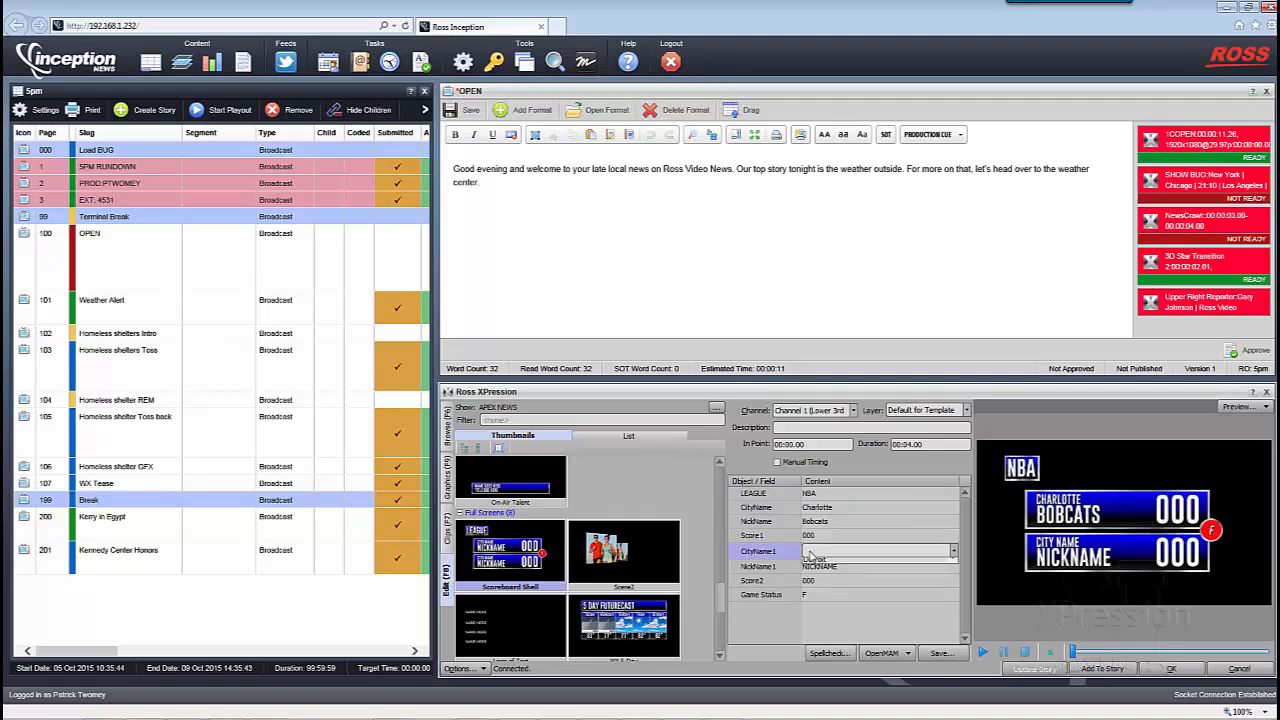
left_click(811, 591)
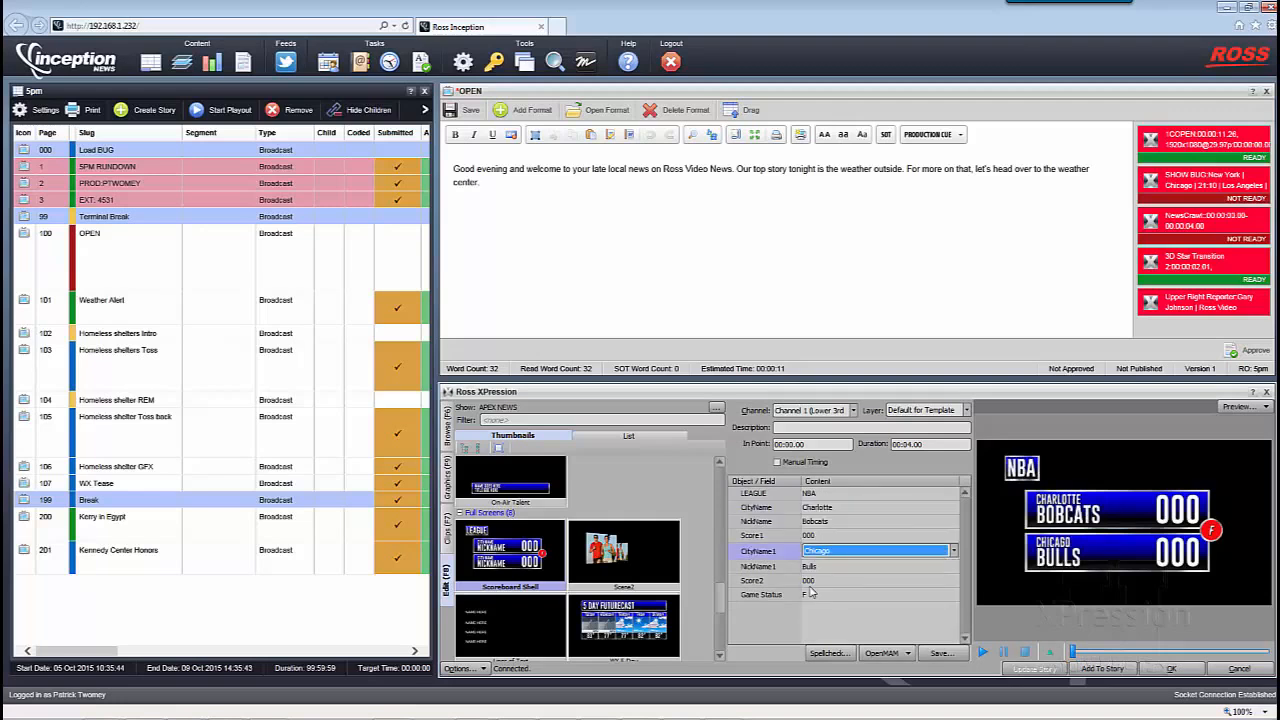
Step: Change the Scoreboard Shell template's LEAGUE to NFL, choose Baltimore as CityName and reselect Chicago as CityName1 from the NFL list
left_click(828, 494)
left_click(819, 506)
left_click(822, 522)
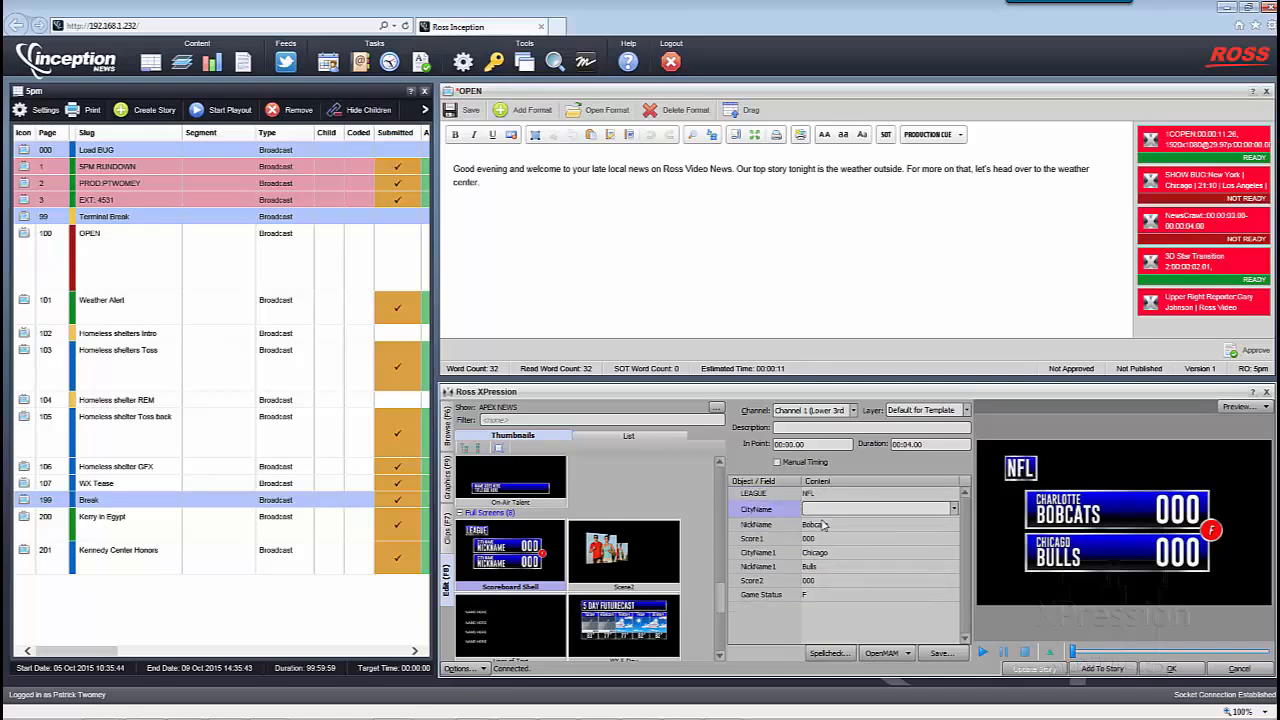
left_click(822, 510)
left_click(822, 545)
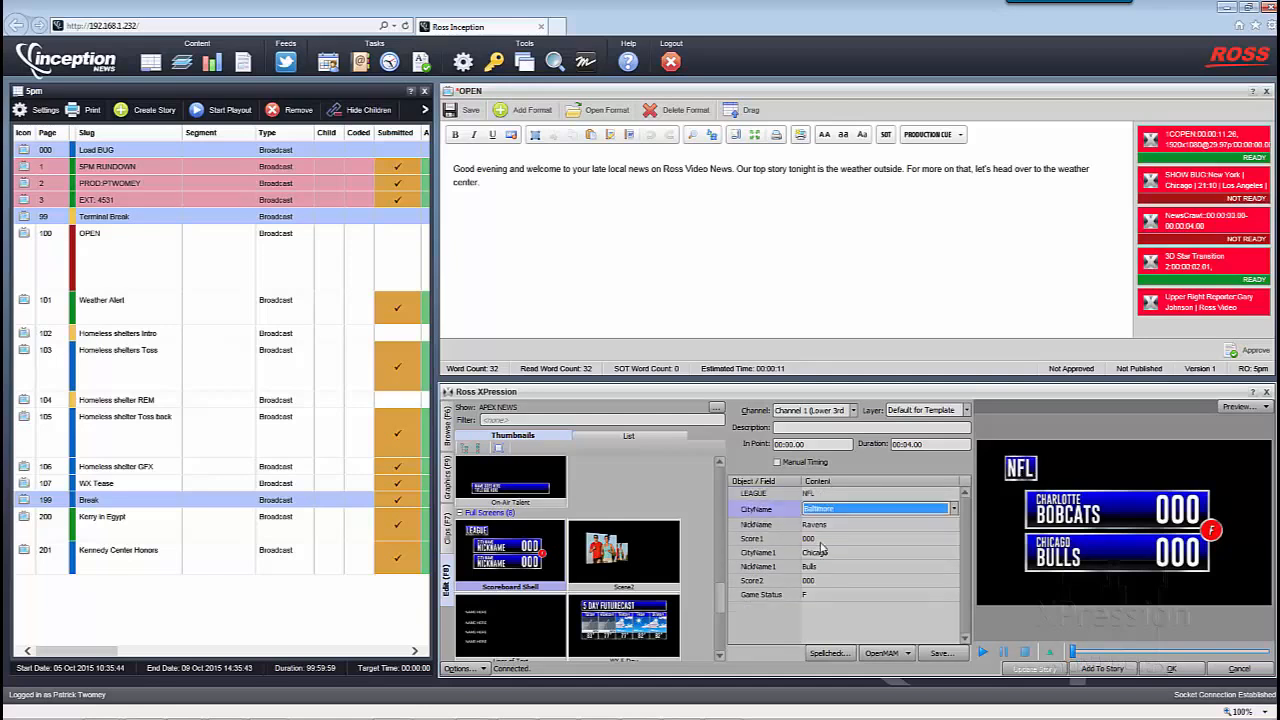
left_click(821, 550)
left_click(821, 550)
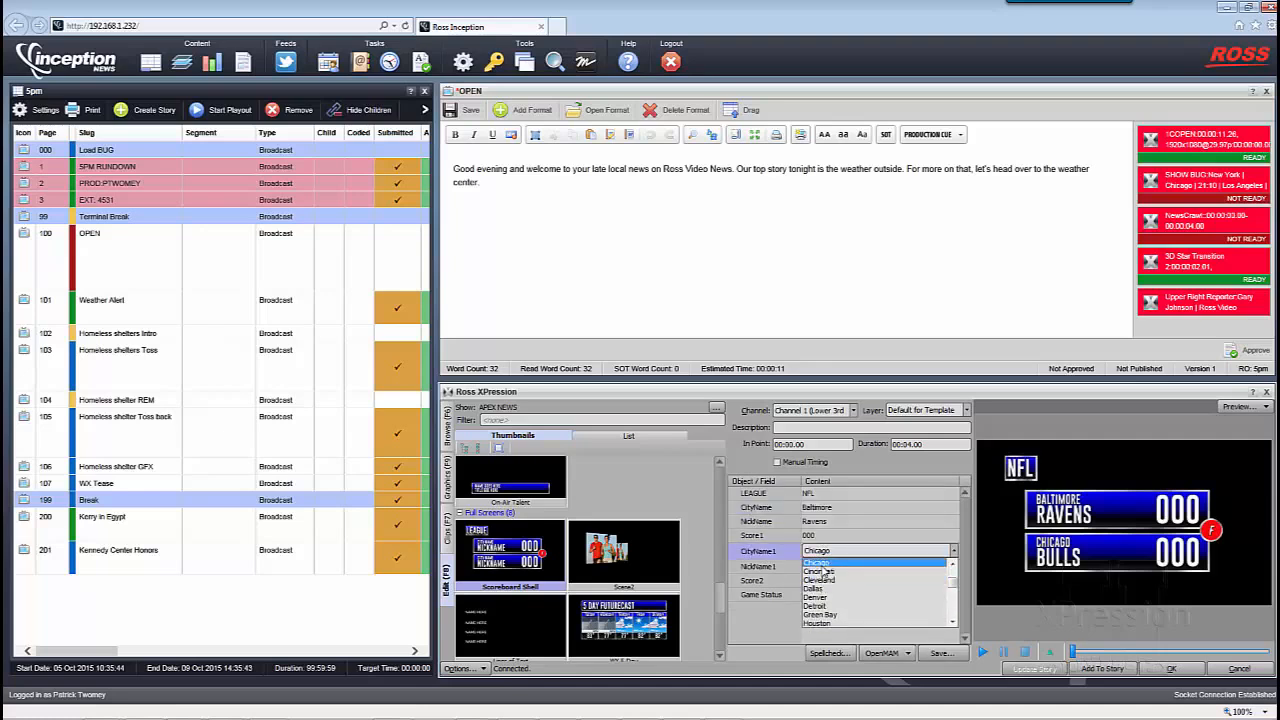
left_click(820, 565)
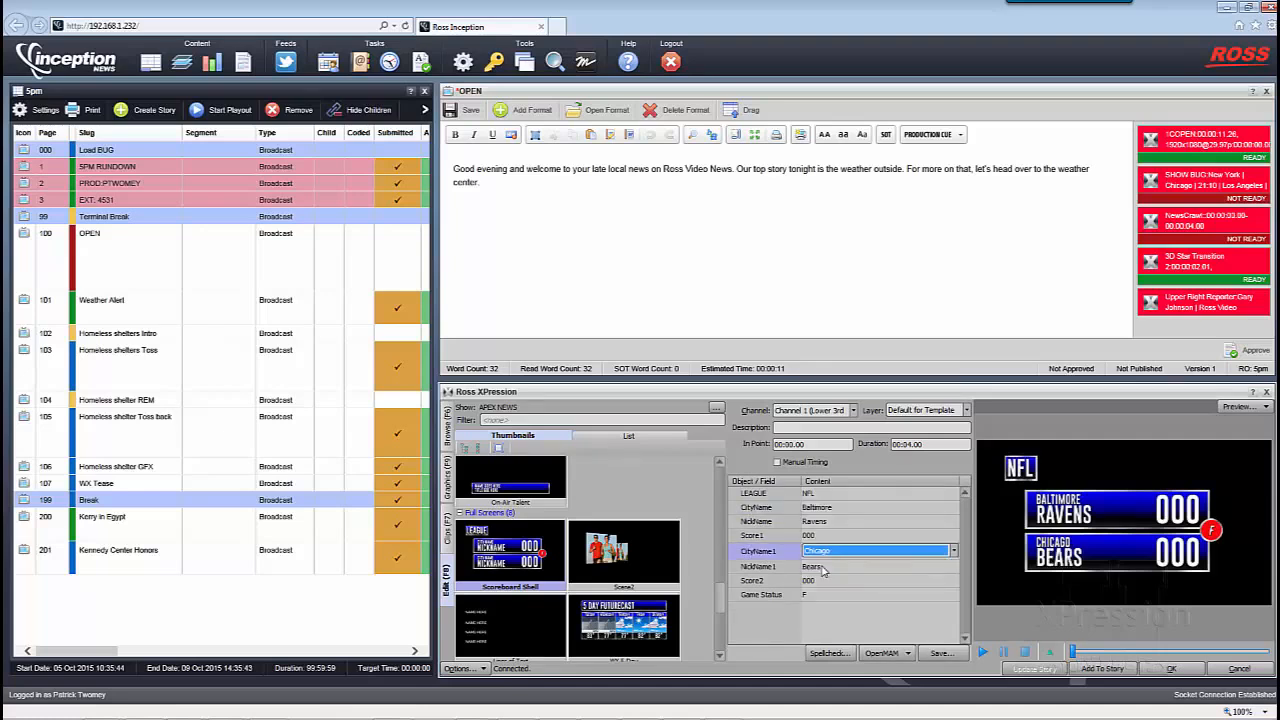